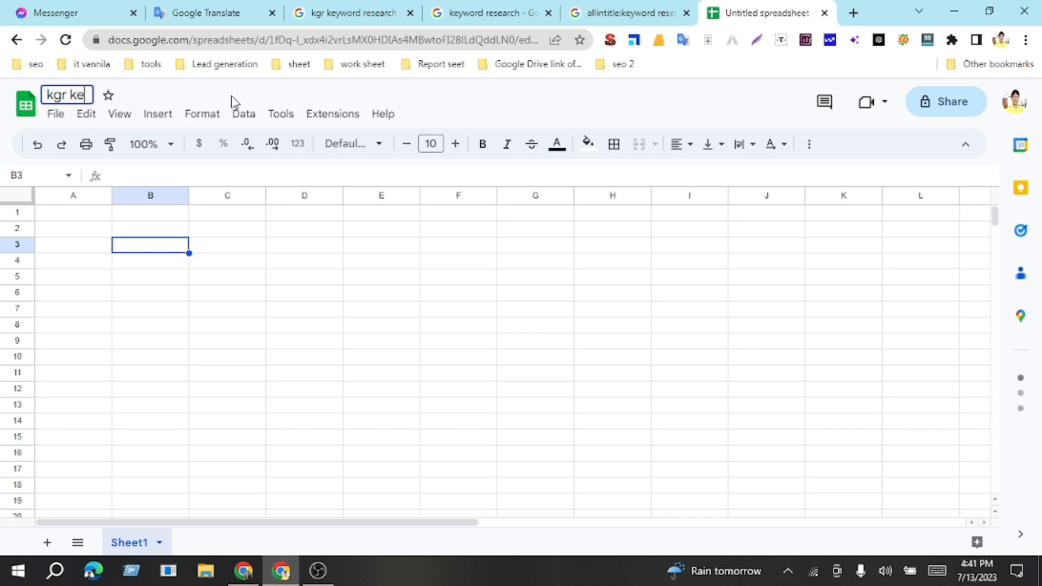
Step: Rename the spreadsheet as "kgr keyword research"
{"action": "type", "text": "ywro"}
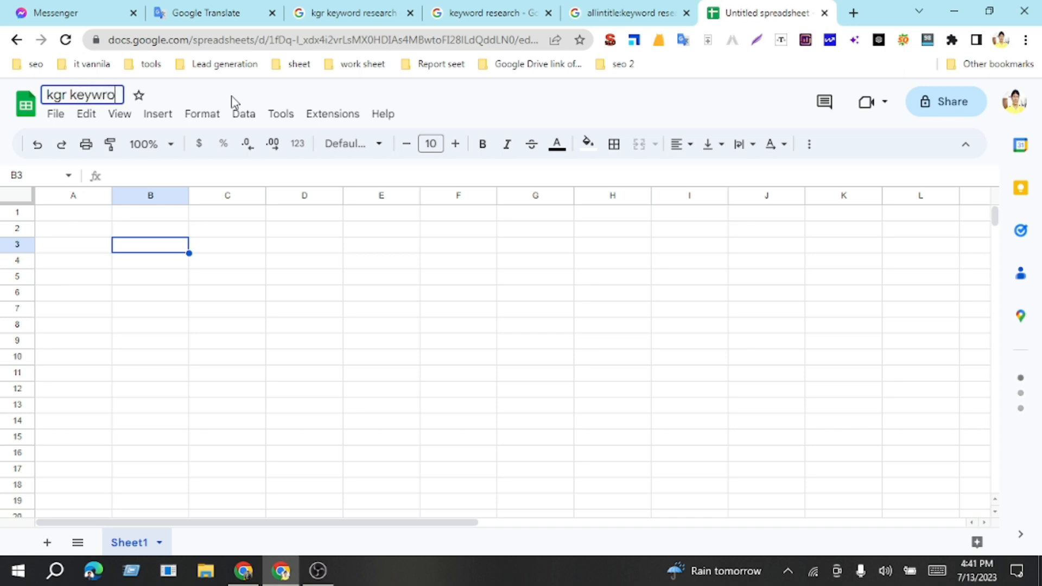
{"action": "key", "text": "BackSpace"}
{"action": "key", "text": "BackSpace"}
{"action": "type", "text": "ord re"}
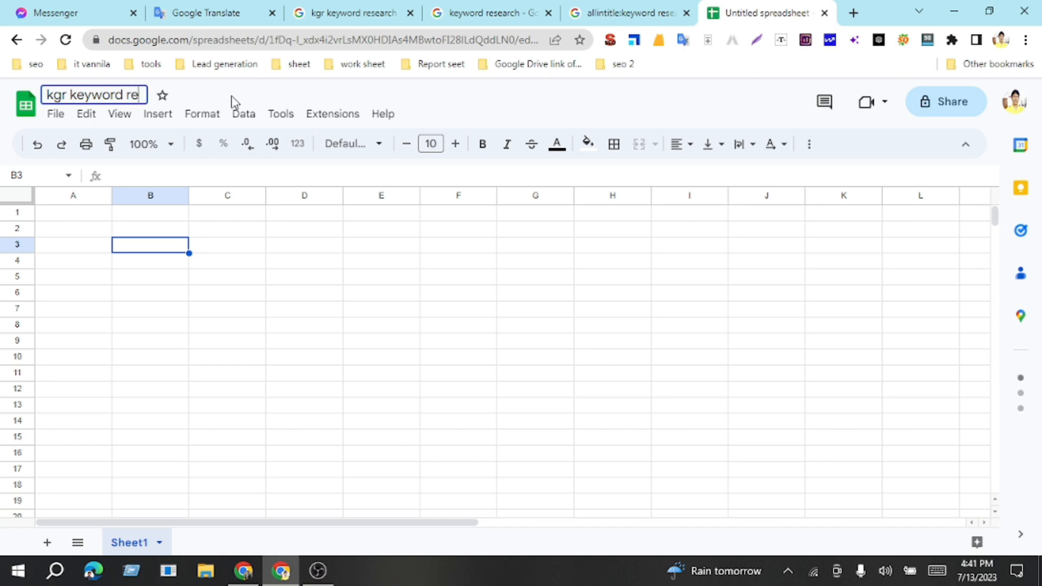
{"action": "type", "text": "search"}
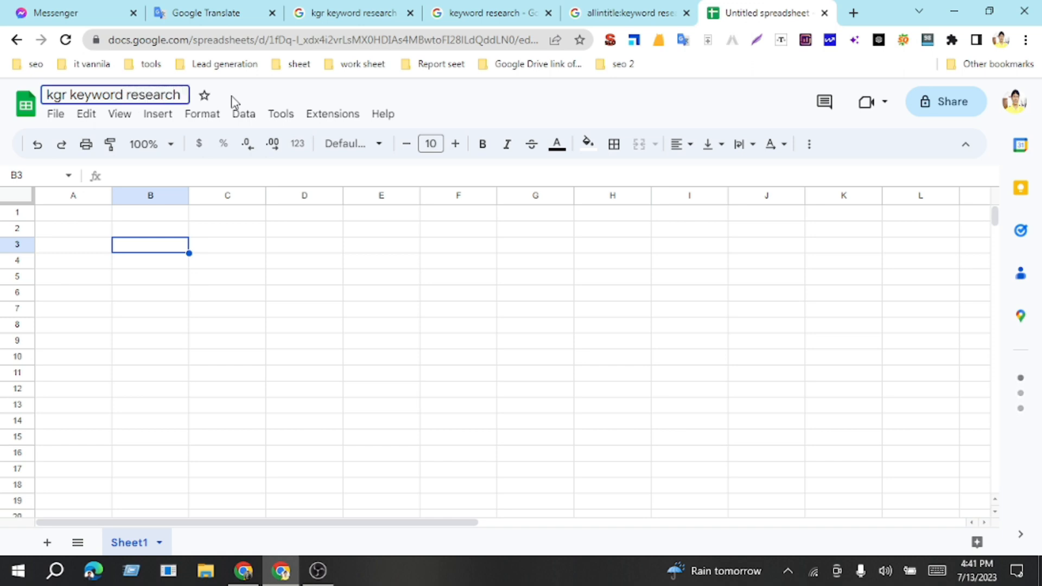
{"action": "left_click", "coordinate": [233, 277]}
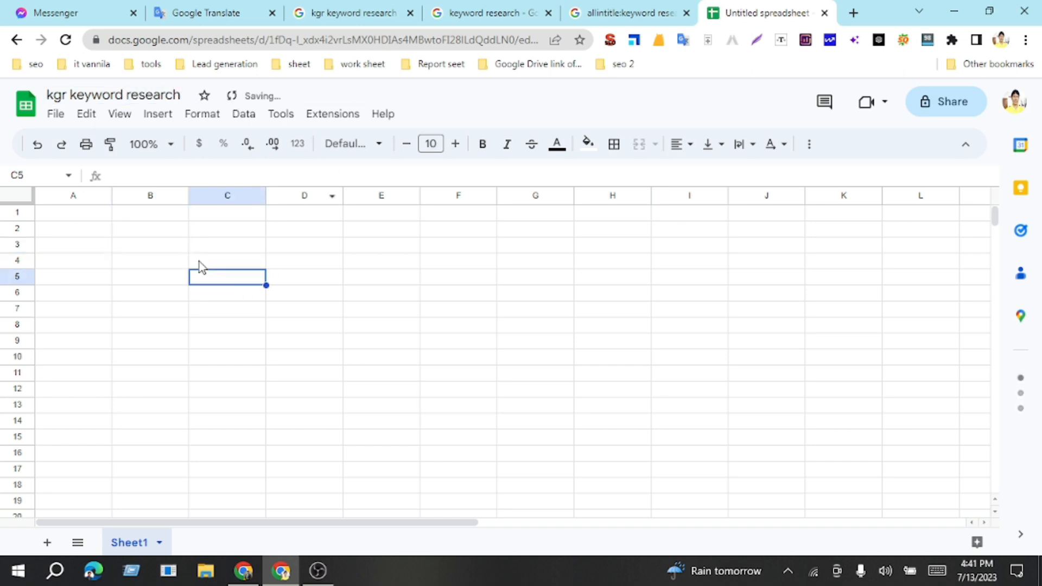
Step: Enter the headers "keyword name" in cell A1 and "search volume" in cell B1
{"action": "left_click", "coordinate": [87, 216]}
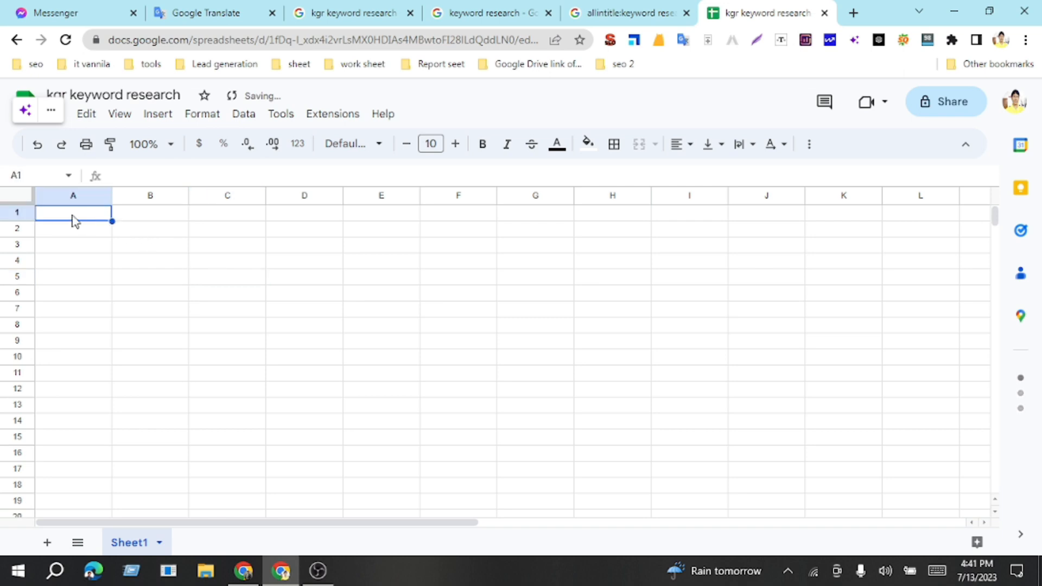
{"action": "type", "text": "keyword name"}
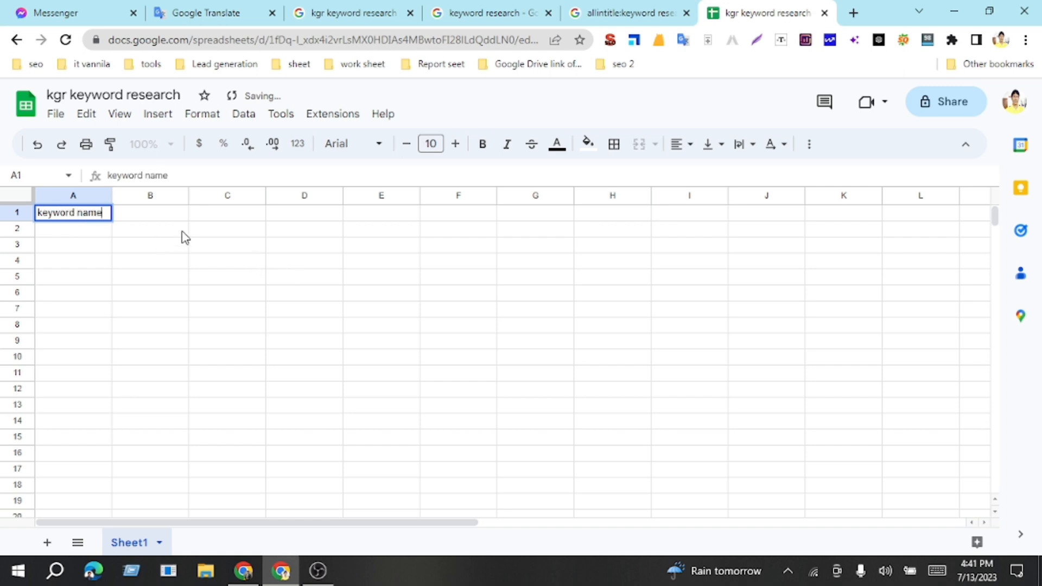
{"action": "left_click", "coordinate": [162, 216]}
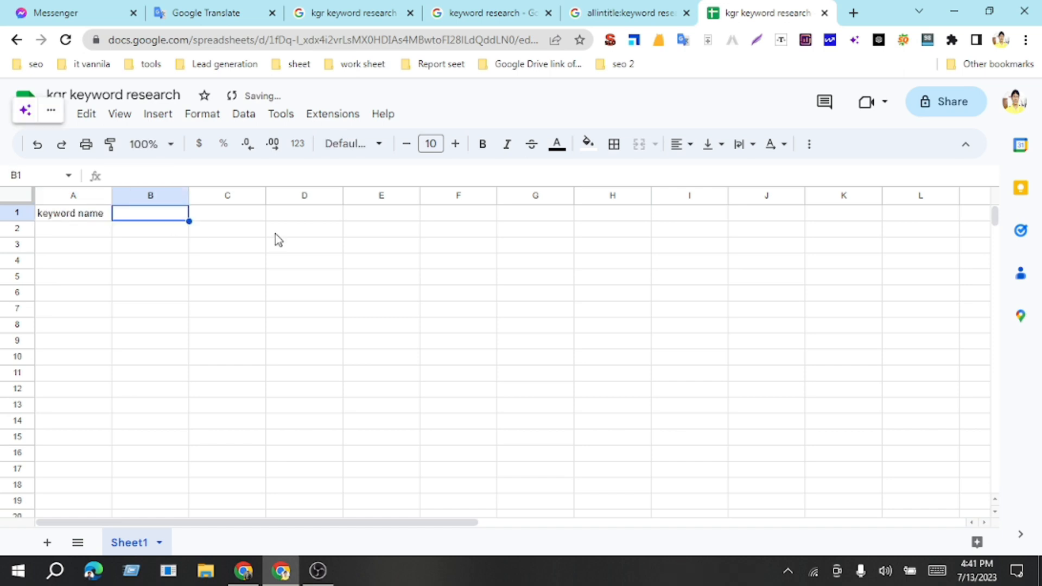
{"action": "type", "text": "al"}
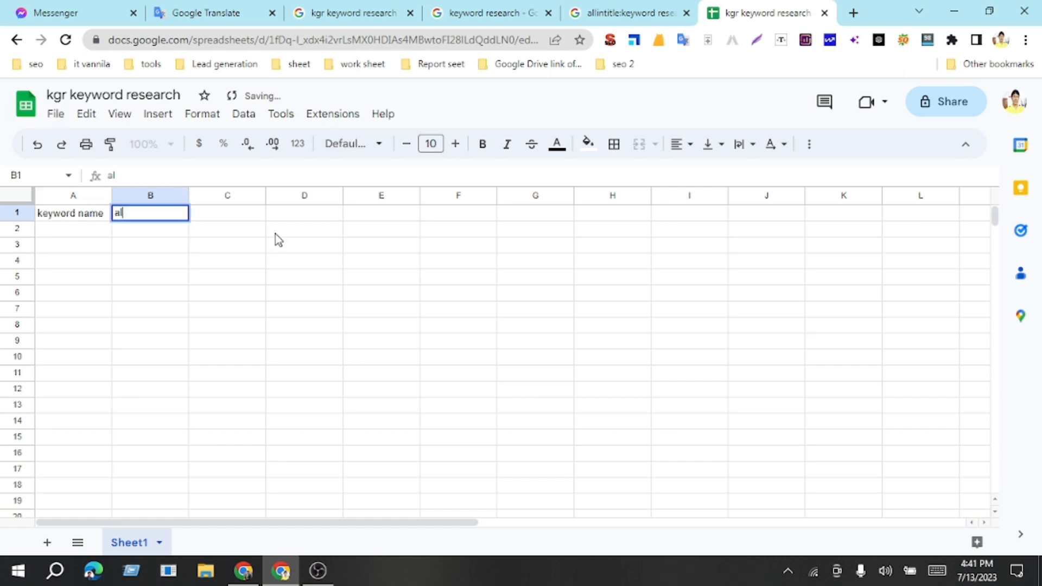
{"action": "key", "text": "BackSpace"}
{"action": "key", "text": "BackSpace"}
{"action": "type", "text": "searc"}
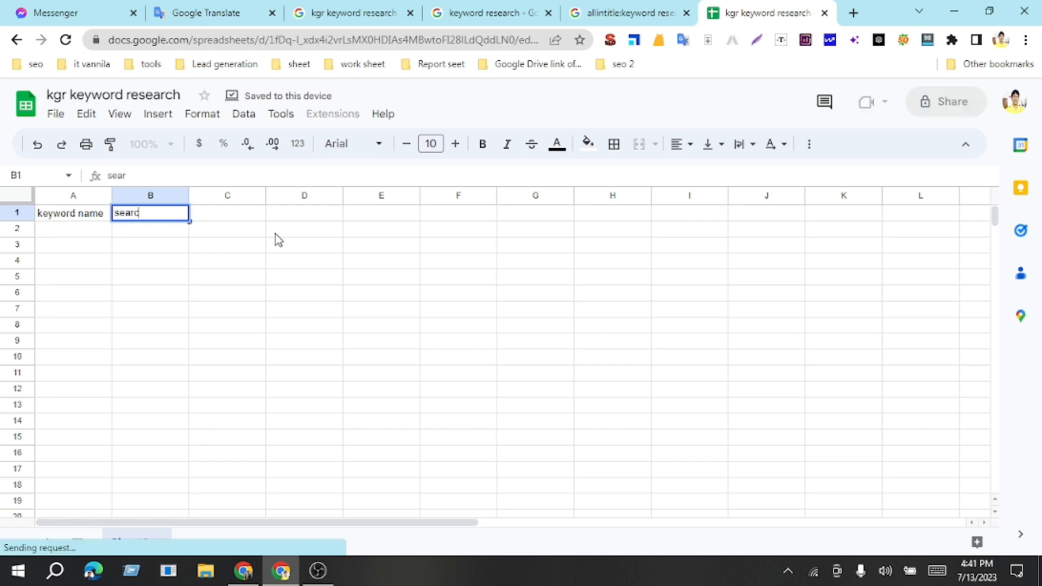
{"action": "type", "text": "h voli"}
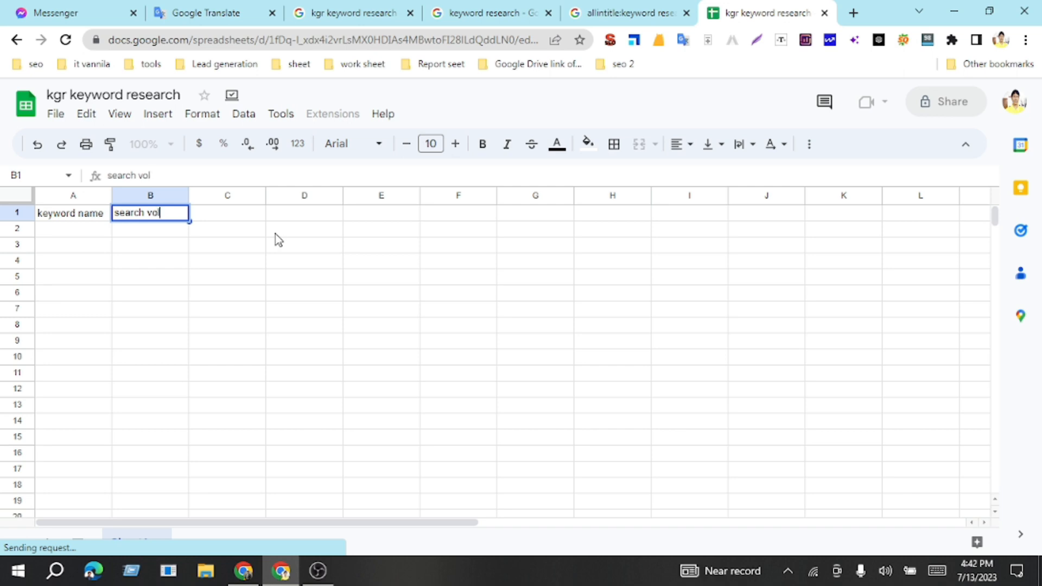
{"action": "key", "text": "BackSpace"}
{"action": "type", "text": "ume"}
{"action": "key", "text": "Tab"}
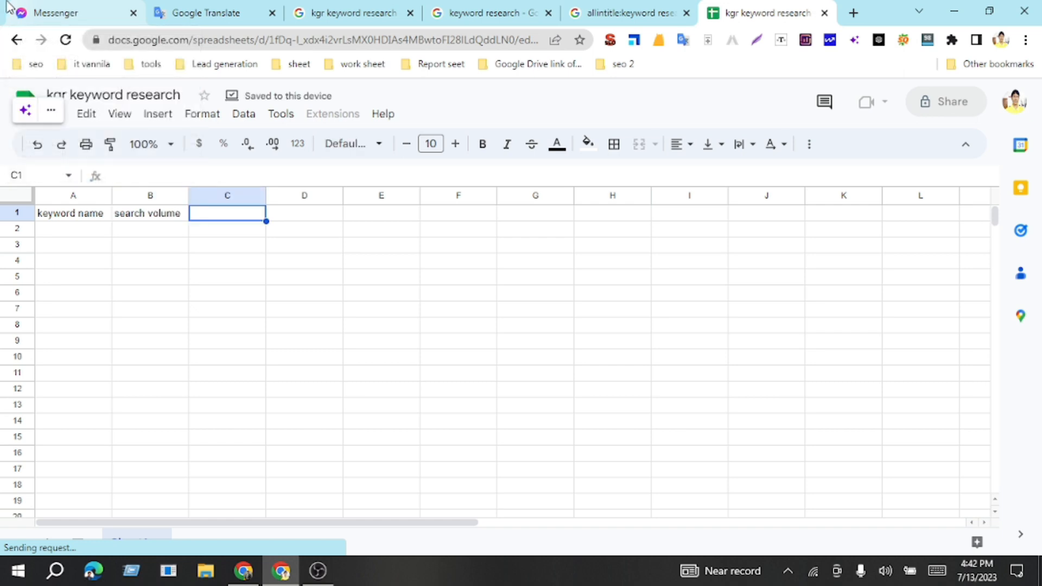
Step: Enter the headers "allintitle" in cell C1 and "allinURL" in cell D1
{"action": "type", "text": "allintitle"}
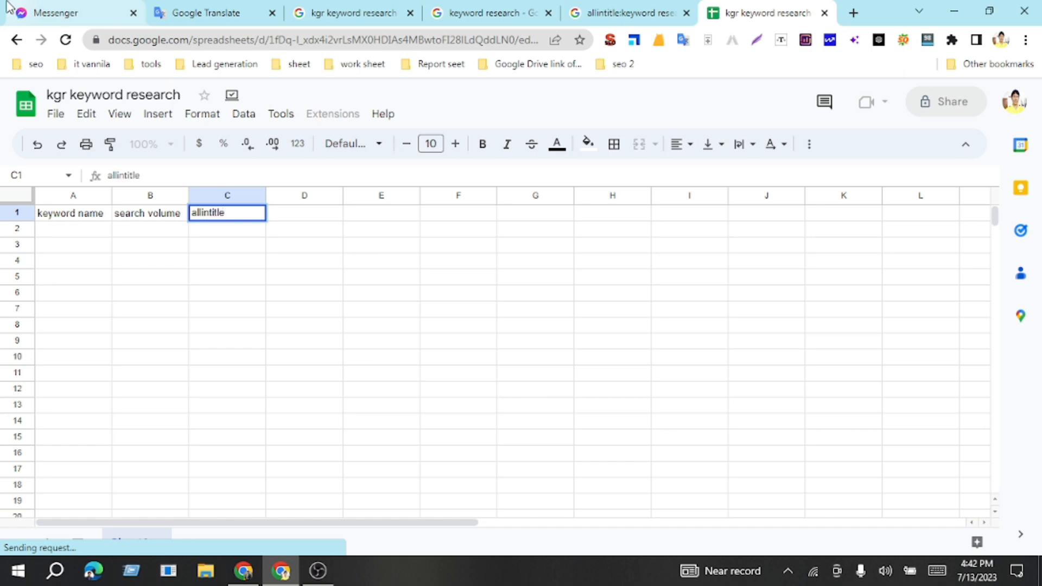
{"action": "key", "text": "Tab"}
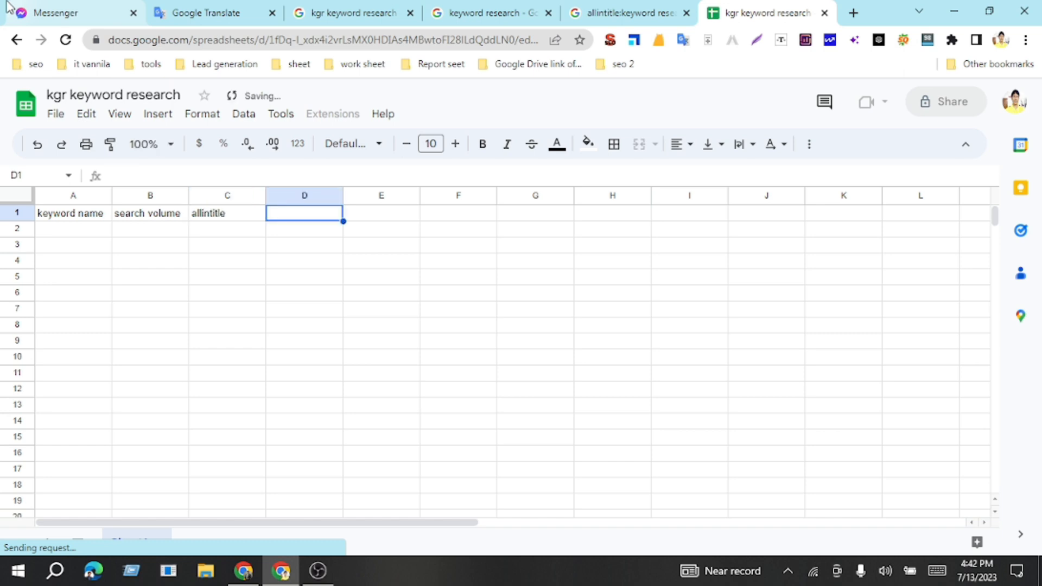
{"action": "type", "text": "allinURL"}
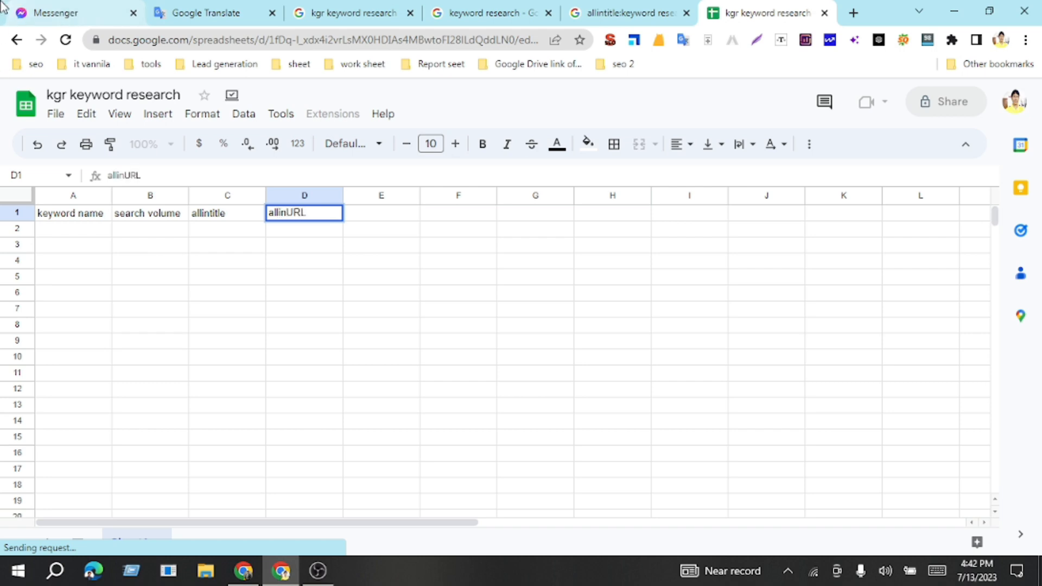
{"action": "left_click", "coordinate": [293, 285]}
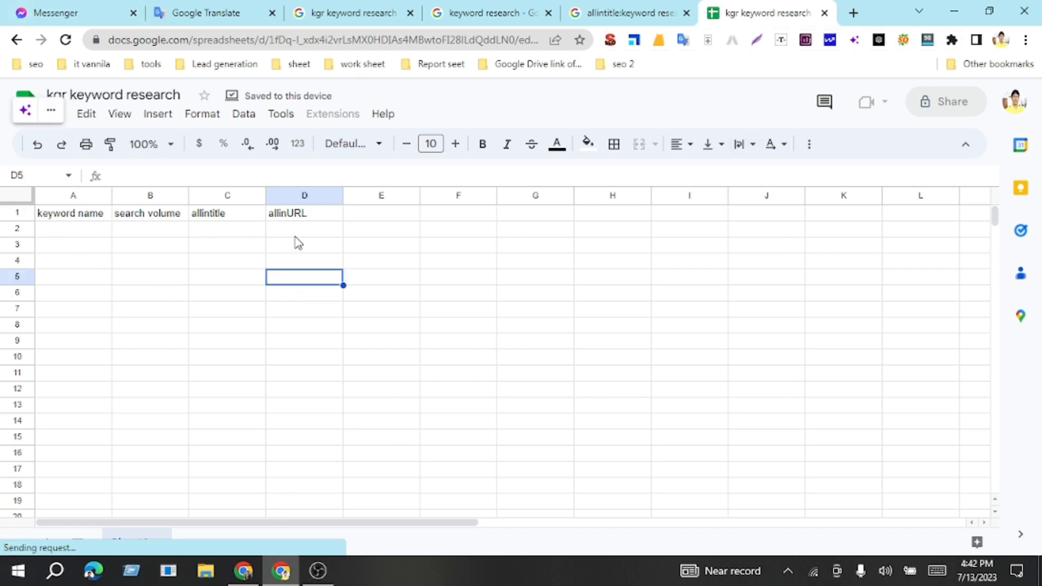
Step: Make the headers in A1:D1 bold and set their font size to 14
{"action": "left_click_drag", "start_coordinate": [300, 222], "coordinate": [34, 221]}
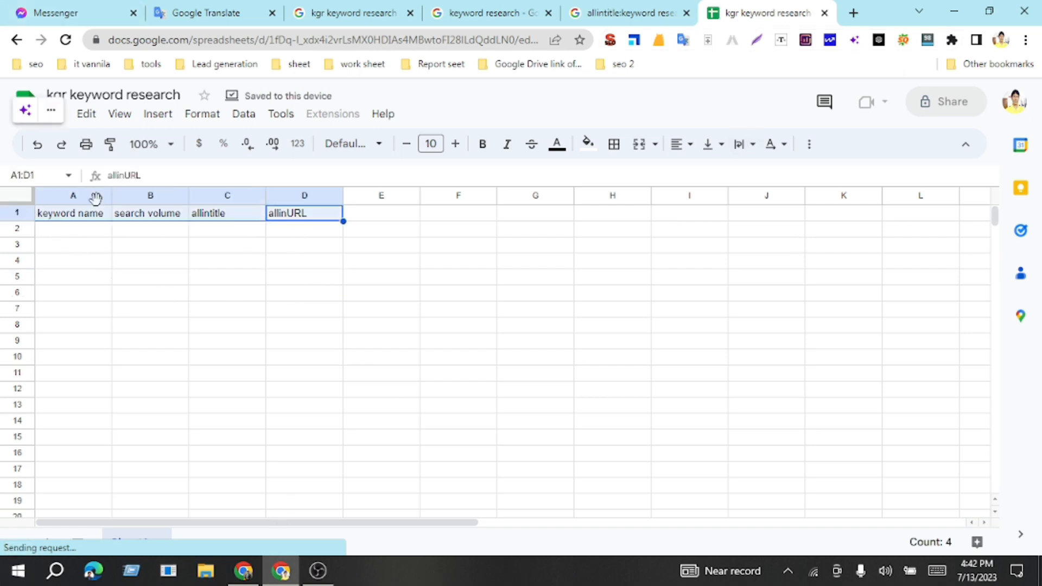
{"action": "left_click", "coordinate": [485, 147]}
{"action": "left_click", "coordinate": [457, 145]}
{"action": "left_click", "coordinate": [456, 145]}
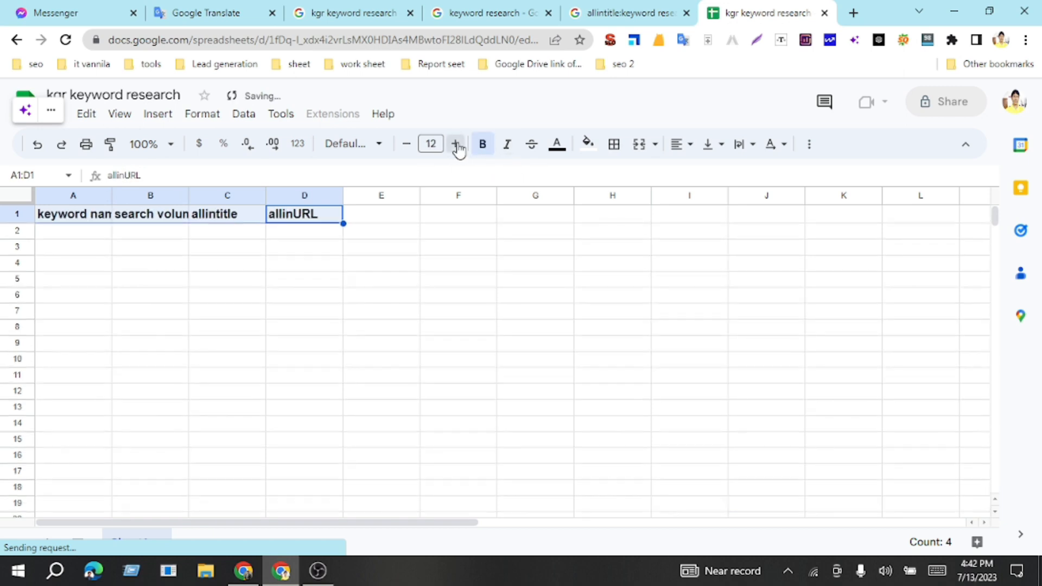
{"action": "left_click", "coordinate": [456, 145]}
{"action": "left_click", "coordinate": [456, 145]}
Step: Fill the header cells A1:D1 with bright green and center their text horizontally
{"action": "left_click", "coordinate": [588, 144]}
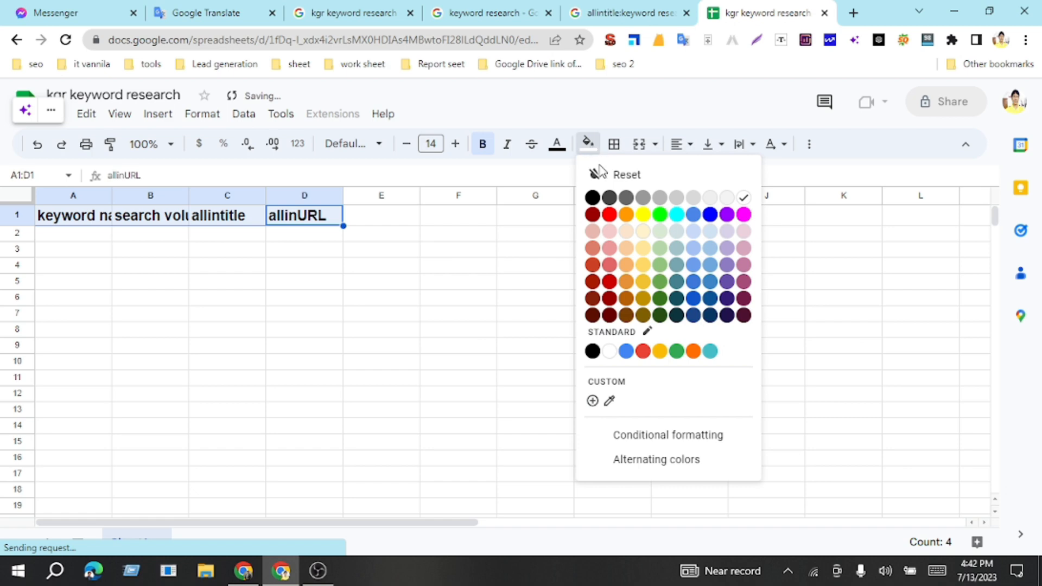
{"action": "left_click", "coordinate": [659, 214]}
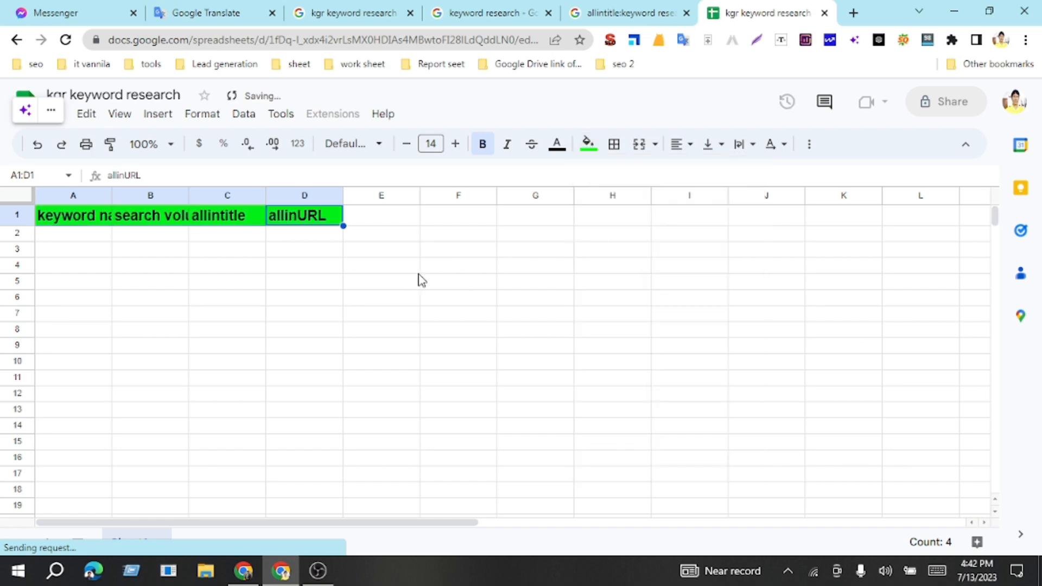
{"action": "left_click", "coordinate": [689, 145]}
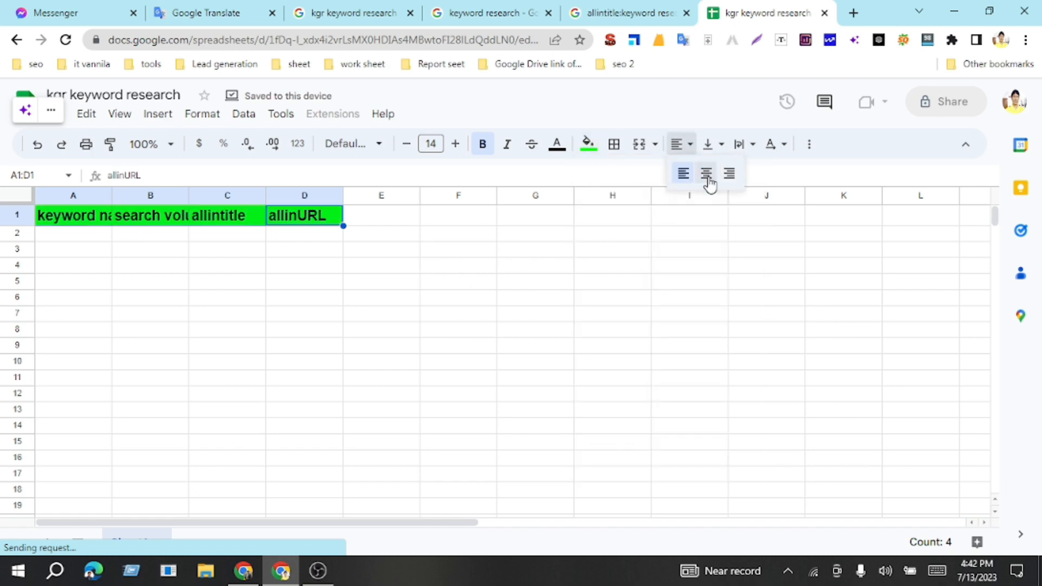
{"action": "left_click", "coordinate": [707, 173]}
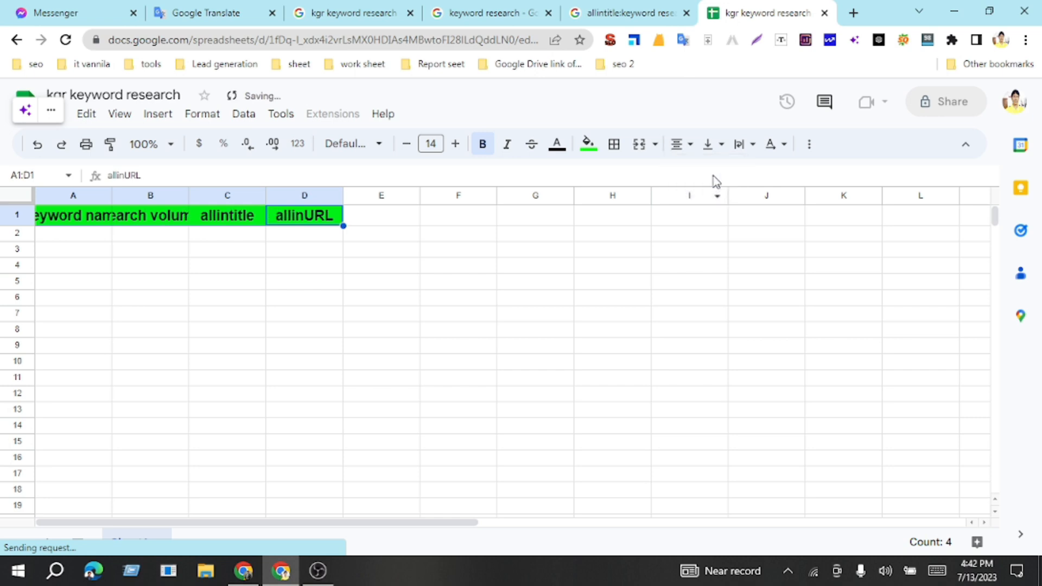
Step: Widen columns A through D so each header fits fully, making the keyword name column the widest
{"action": "left_click_drag", "start_coordinate": [111, 195], "coordinate": [256, 195]}
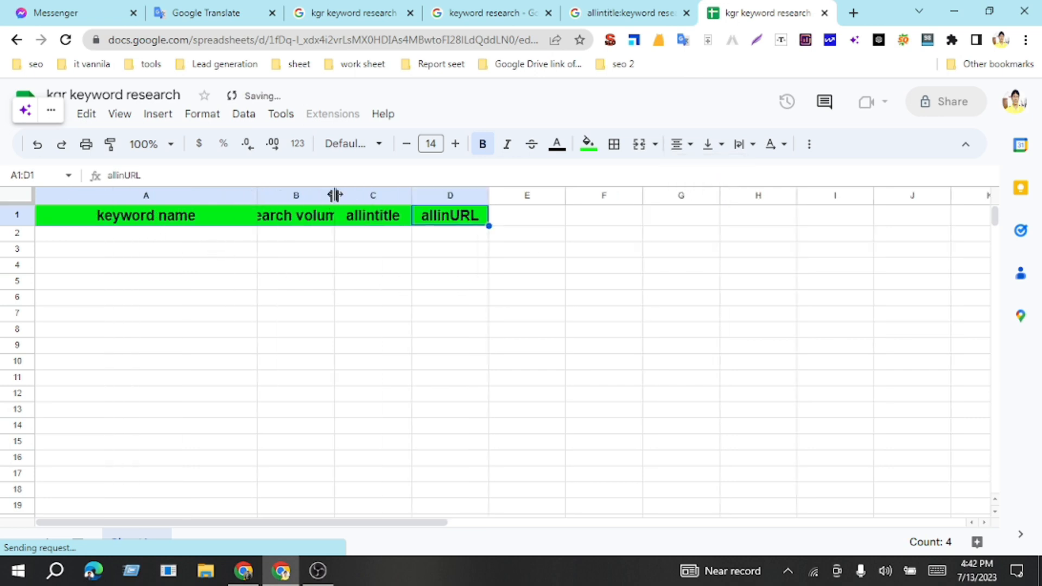
{"action": "left_click_drag", "start_coordinate": [335, 196], "coordinate": [402, 195]}
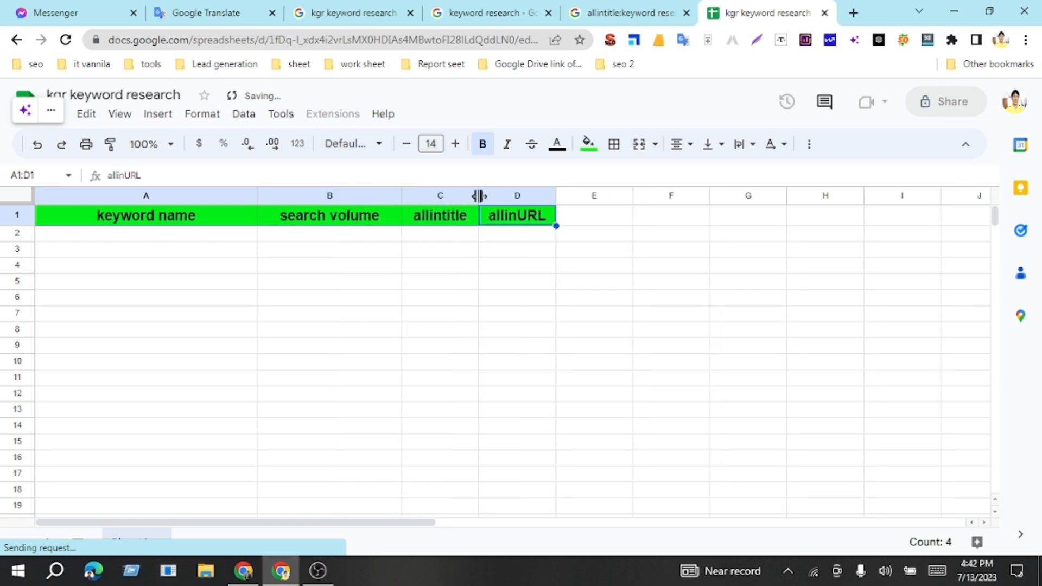
{"action": "left_click_drag", "start_coordinate": [479, 195], "coordinate": [500, 196]}
{"action": "left_click_drag", "start_coordinate": [577, 195], "coordinate": [625, 196]}
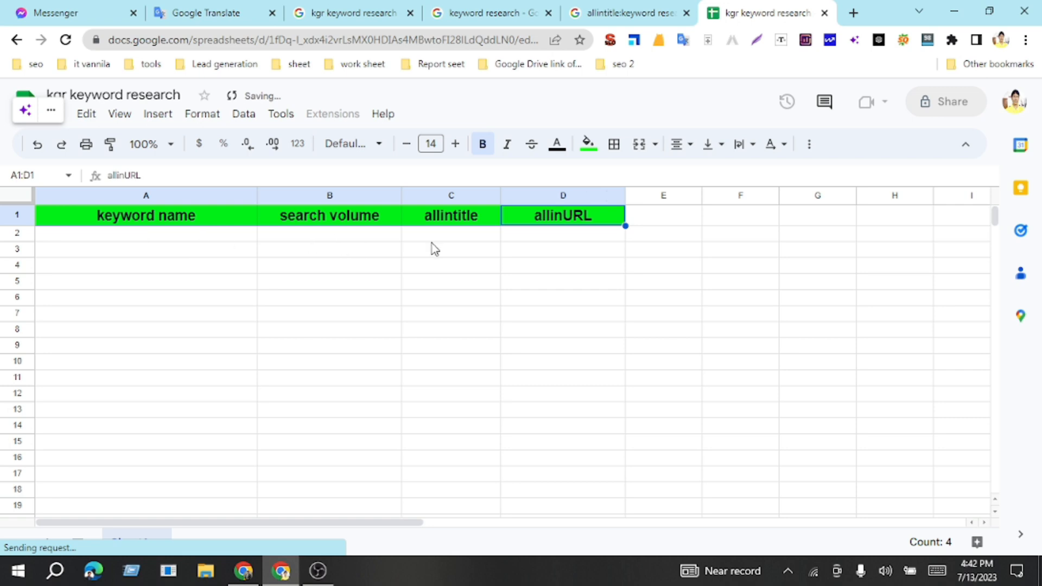
Step: Add the header "result" in cell E1
{"action": "left_click", "coordinate": [646, 220]}
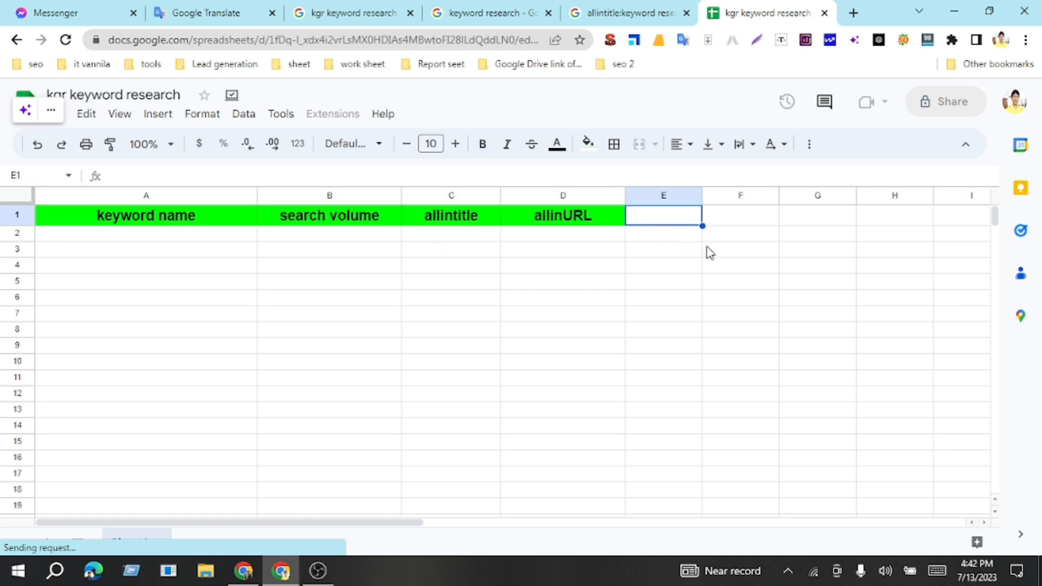
{"action": "type", "text": "re"}
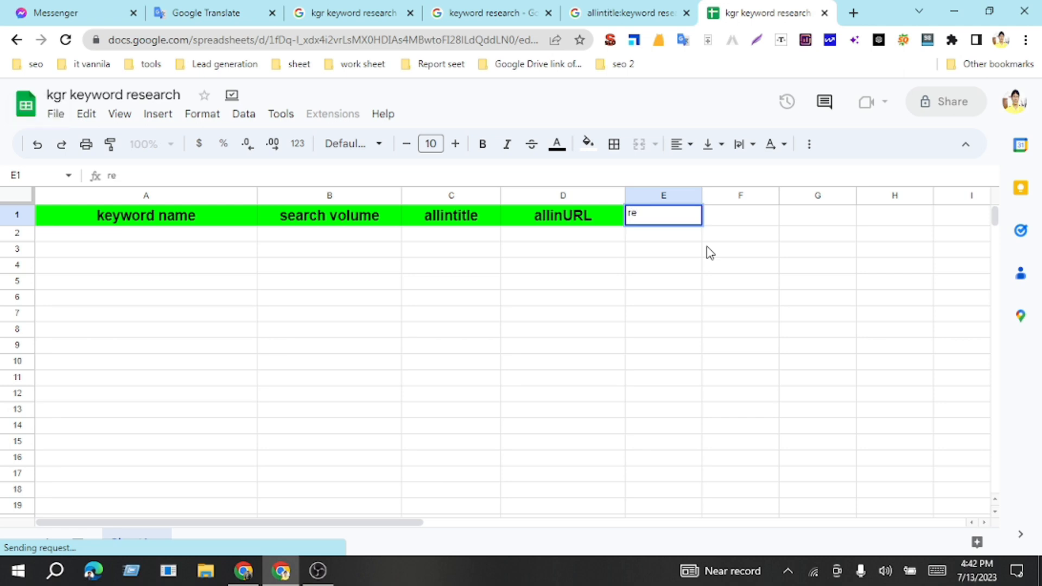
{"action": "type", "text": "sult"}
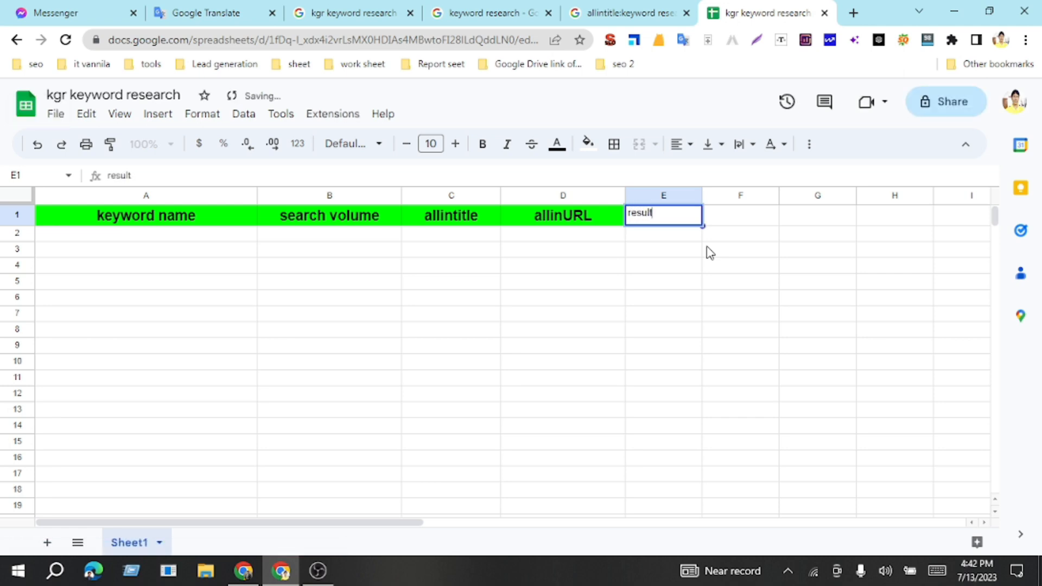
{"action": "left_click", "coordinate": [741, 249]}
Step: Format the result header in E1 as bold, size 11 text on a bright green fill
{"action": "left_click", "coordinate": [667, 223]}
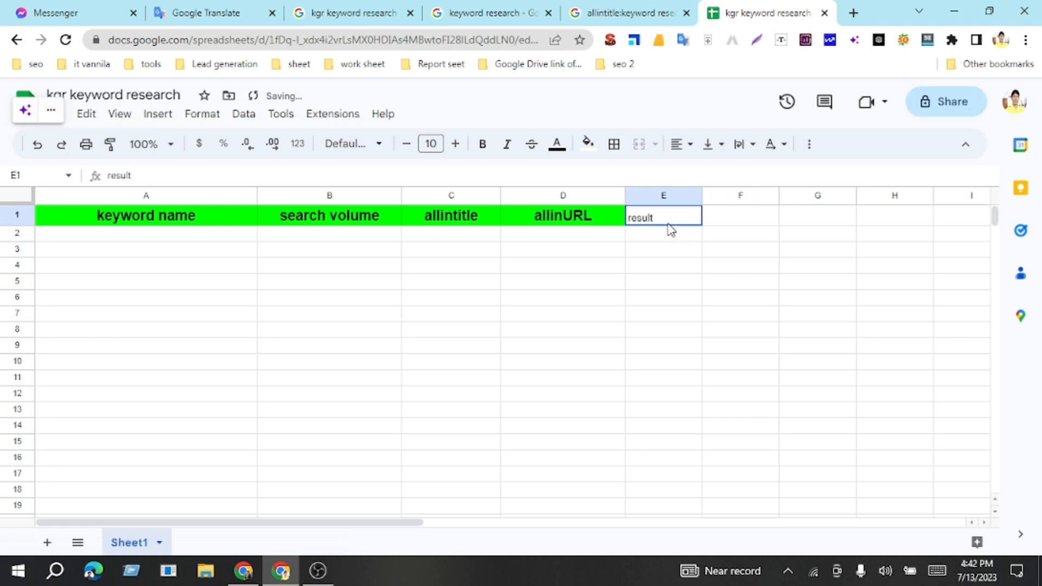
{"action": "left_click", "coordinate": [454, 144]}
{"action": "left_click", "coordinate": [482, 143]}
{"action": "left_click", "coordinate": [588, 144]}
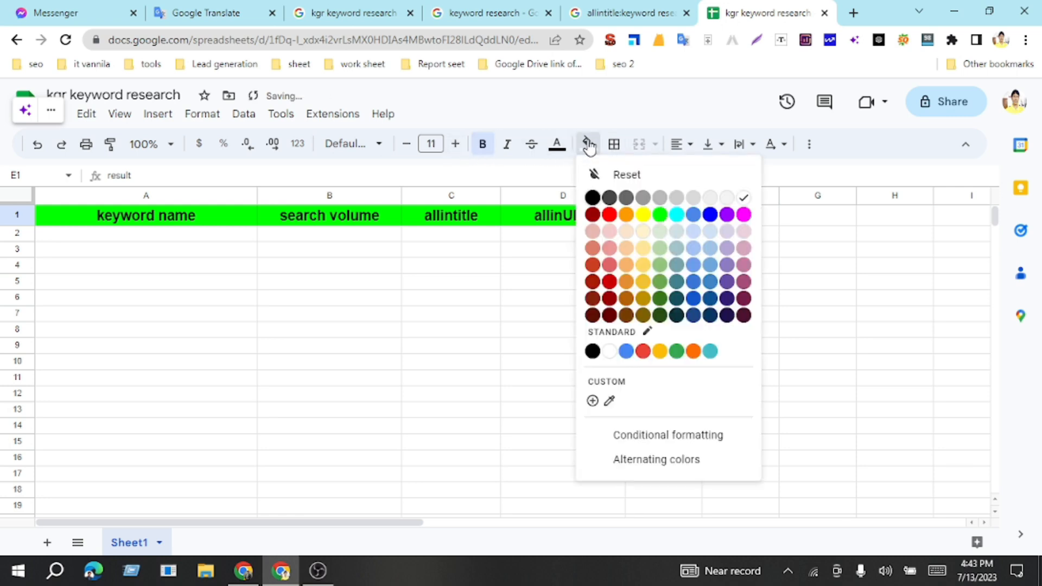
{"action": "left_click", "coordinate": [660, 215]}
{"action": "left_click", "coordinate": [501, 266]}
Step: Freeze the header row 1 and check that it stays in place while scrolling the sheet
{"action": "scroll", "coordinate": [428, 285], "scroll_direction": "down", "scroll_amount": 4}
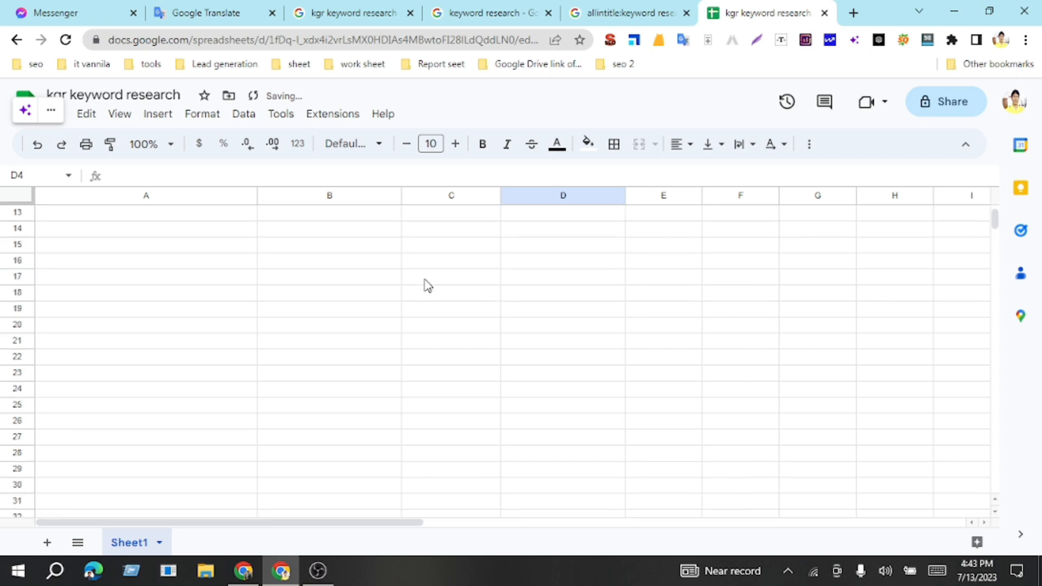
{"action": "scroll", "coordinate": [426, 283], "scroll_direction": "up", "scroll_amount": 4}
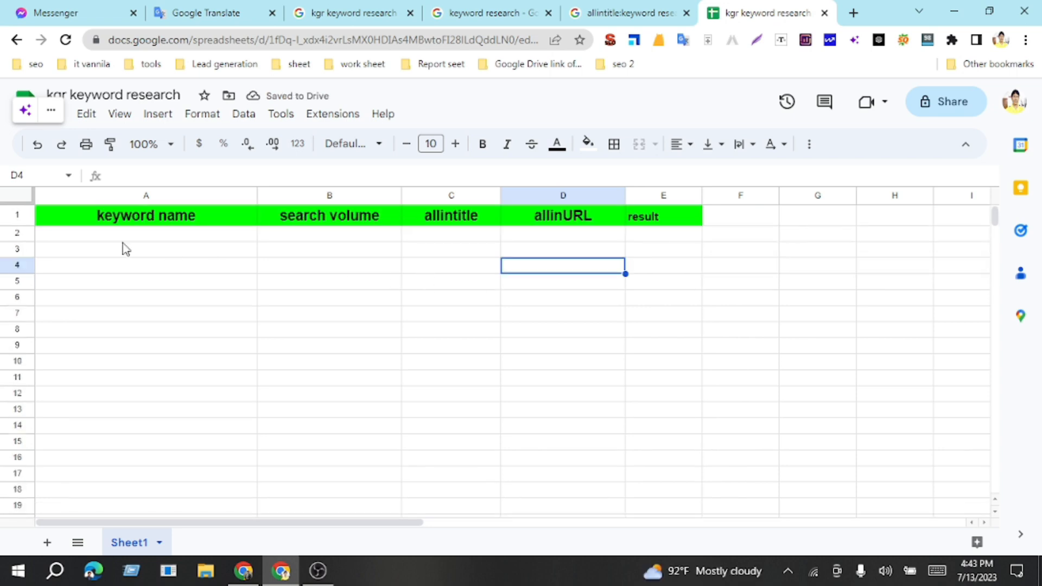
{"action": "left_click", "coordinate": [16, 220]}
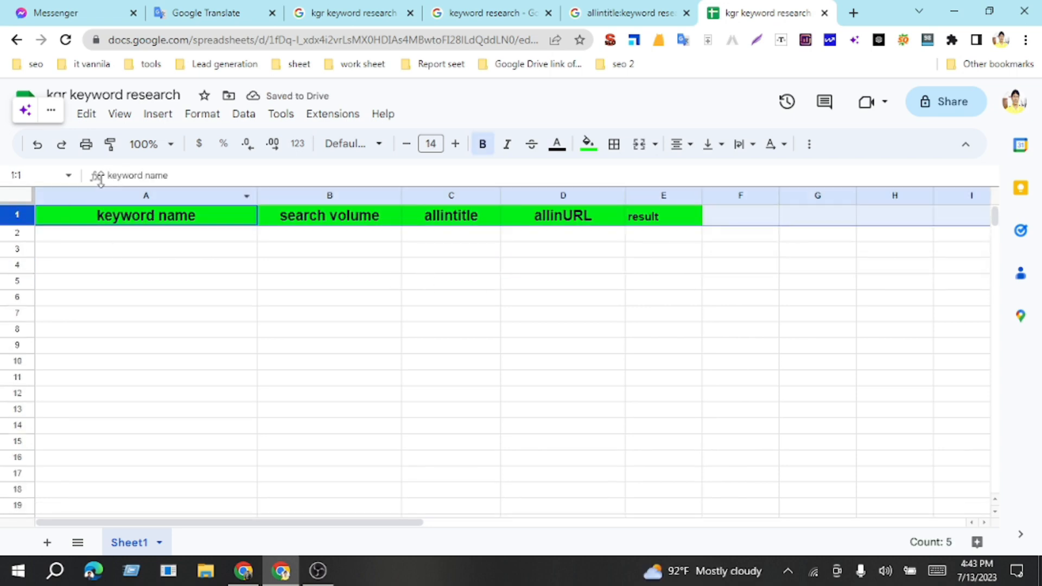
{"action": "left_click", "coordinate": [119, 115]}
{"action": "mouse_move", "coordinate": [126, 164]}
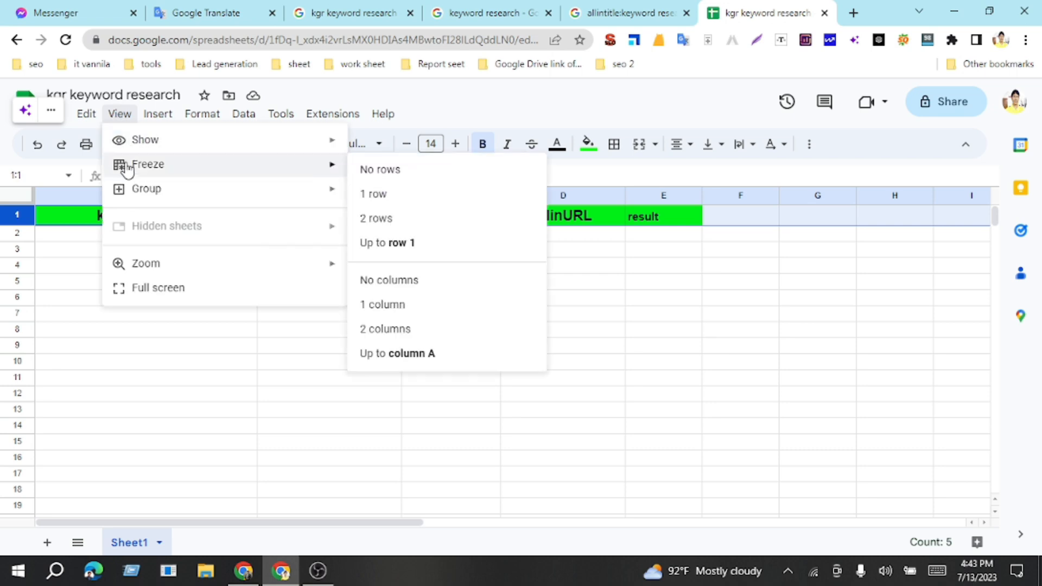
{"action": "left_click", "coordinate": [379, 196]}
{"action": "left_click", "coordinate": [377, 270]}
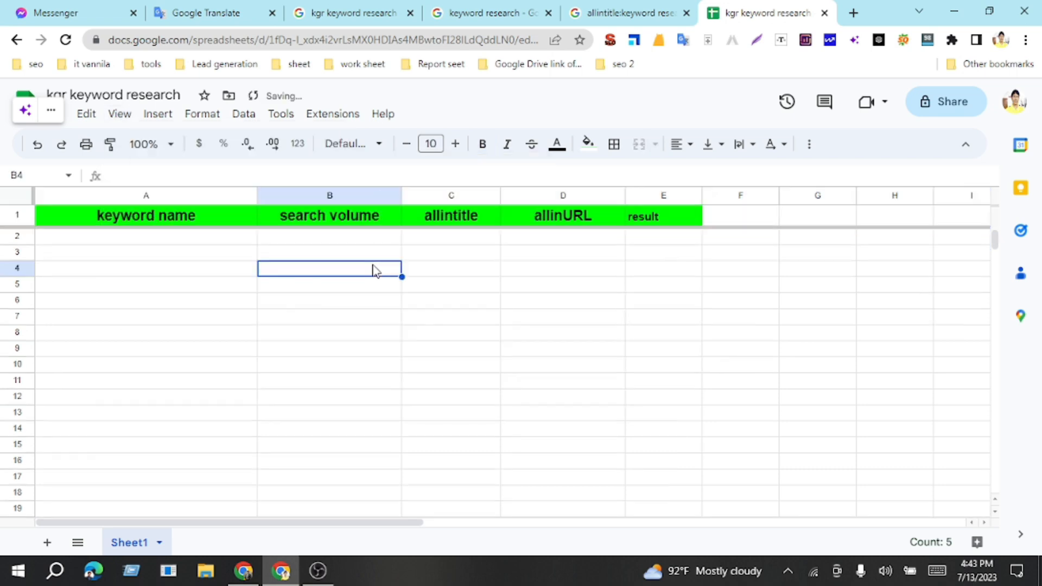
{"action": "scroll", "coordinate": [372, 279], "scroll_direction": "down", "scroll_amount": 7}
{"action": "scroll", "coordinate": [398, 295], "scroll_direction": "up", "scroll_amount": 7}
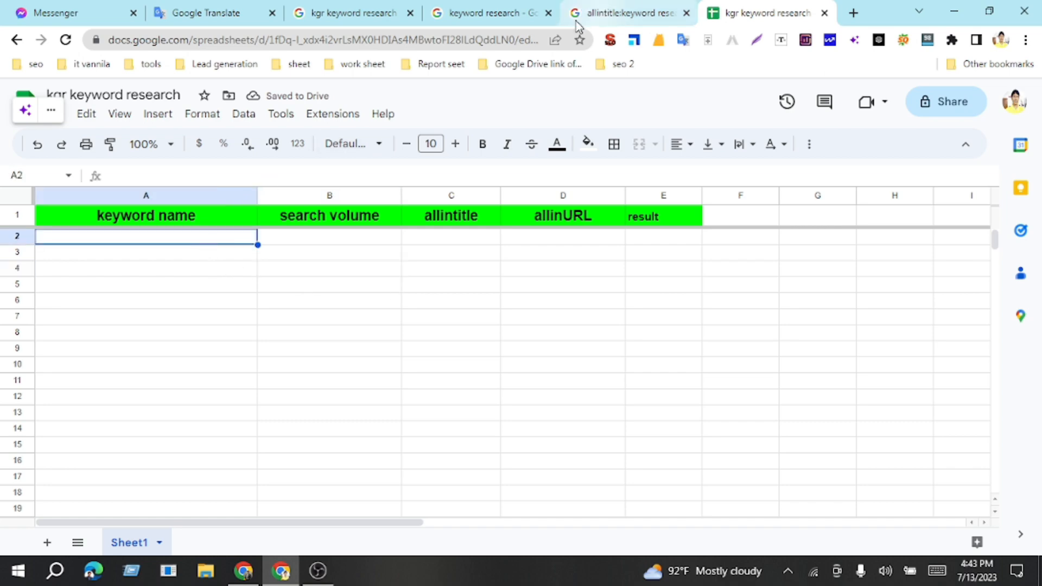
Step: Copy the search term "keyword research" from its Google results page into cell A2 of the sheet
{"action": "left_click", "coordinate": [489, 13]}
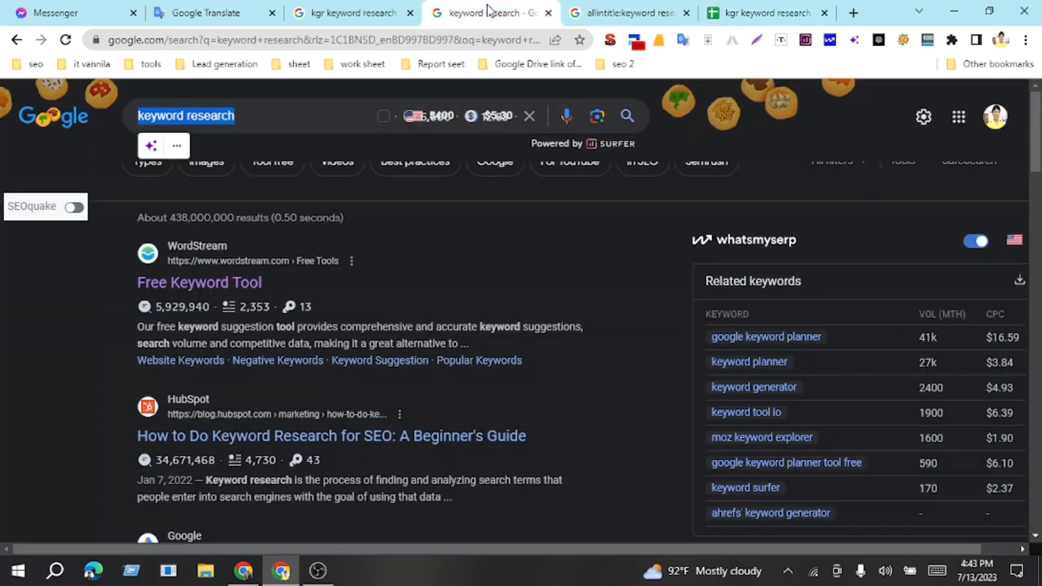
{"action": "right_click", "coordinate": [204, 118]}
{"action": "left_click", "coordinate": [244, 172]}
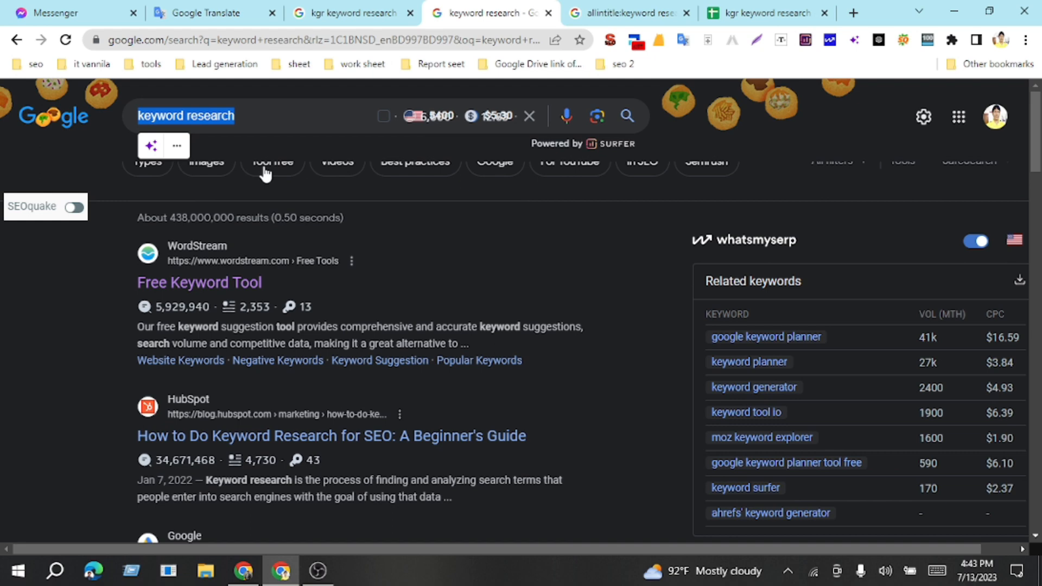
{"action": "left_click", "coordinate": [748, 7]}
{"action": "key", "text": "ctrl+v"}
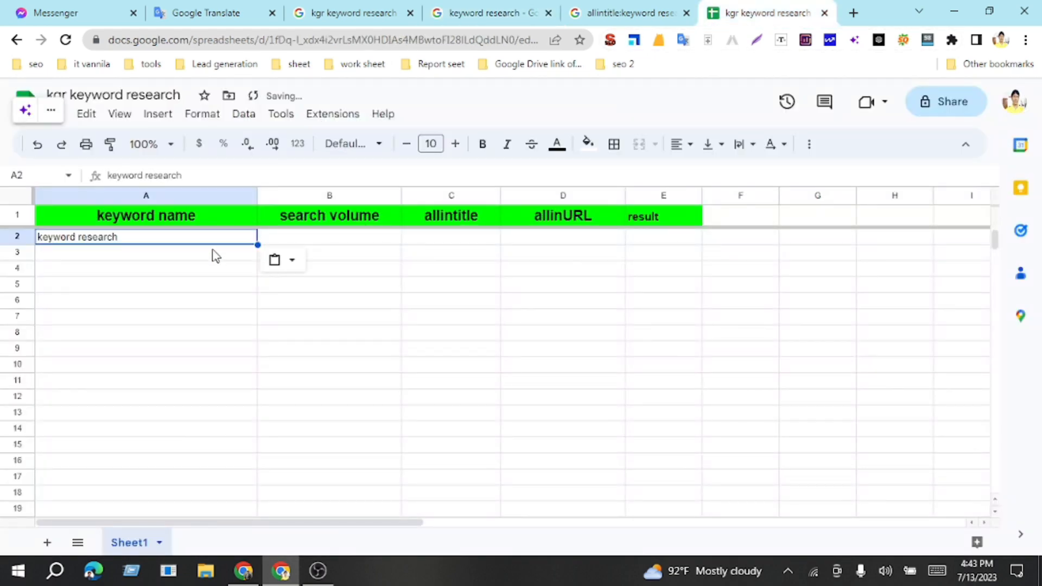
Step: Enter 5400 as the search volume for the keyword in cell B2
{"action": "left_click", "coordinate": [338, 241]}
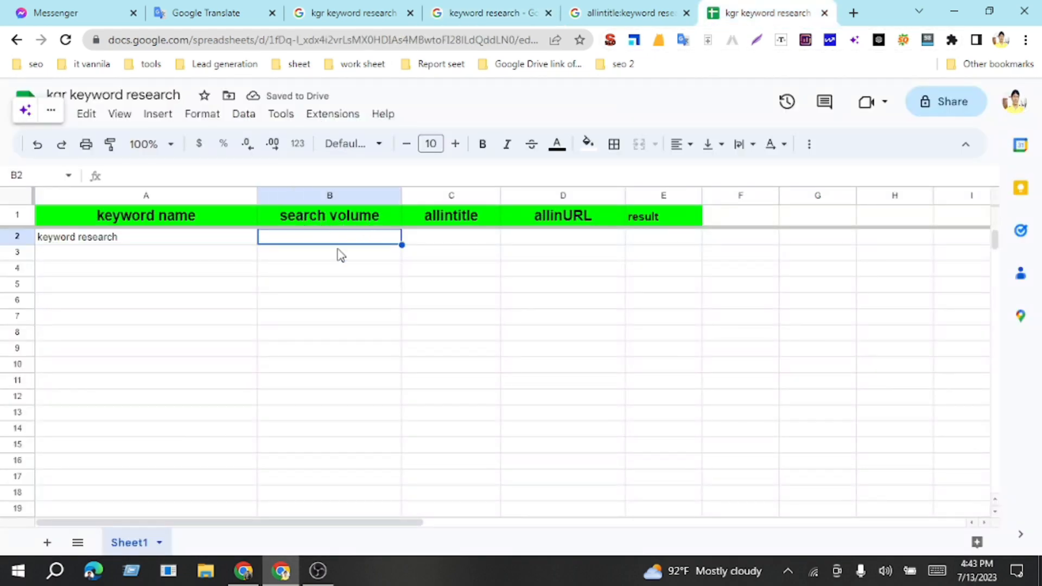
{"action": "type", "text": "5"}
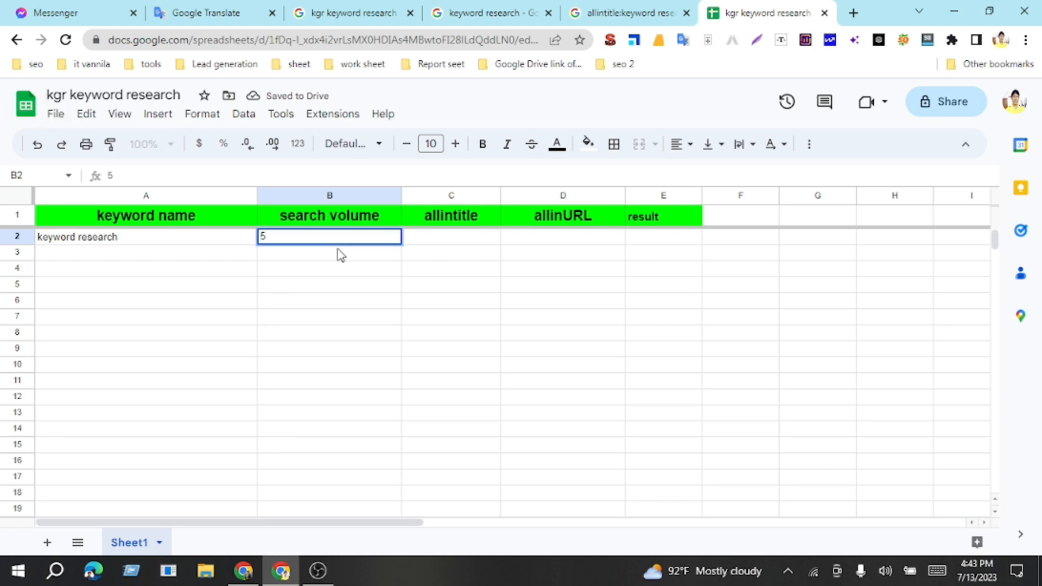
{"action": "type", "text": "400"}
Step: Copy the result count 121,000 from the allintitle search page into cell C2, keeping values only
{"action": "left_click", "coordinate": [441, 239]}
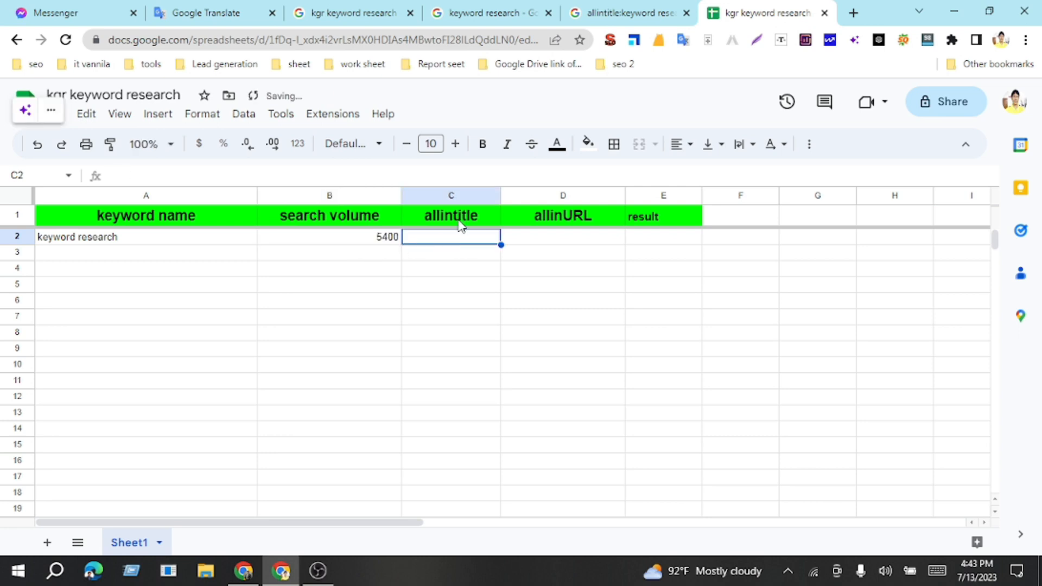
{"action": "left_click", "coordinate": [630, 12]}
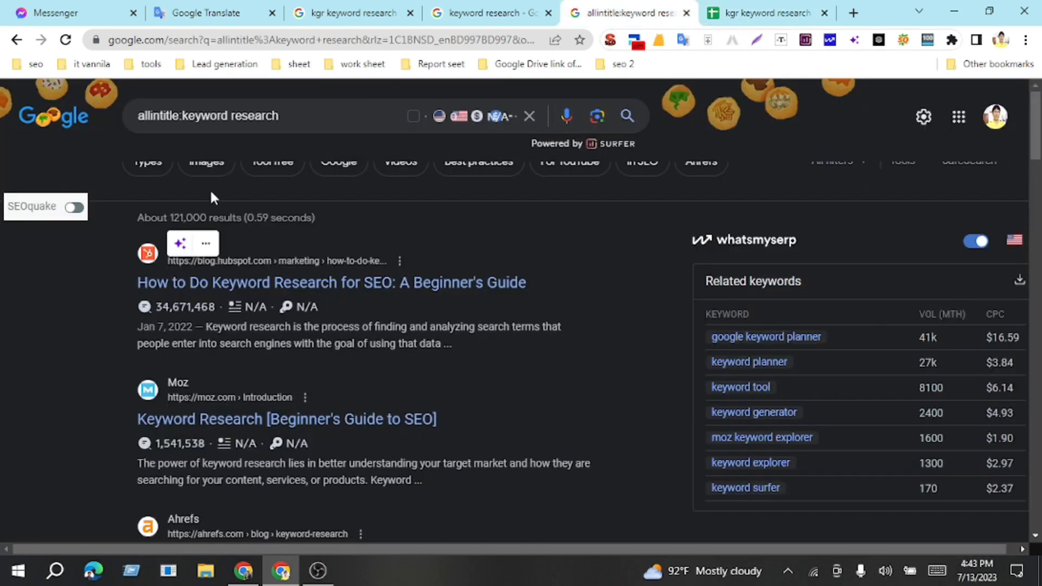
{"action": "left_click_drag", "start_coordinate": [169, 217], "coordinate": [207, 216]}
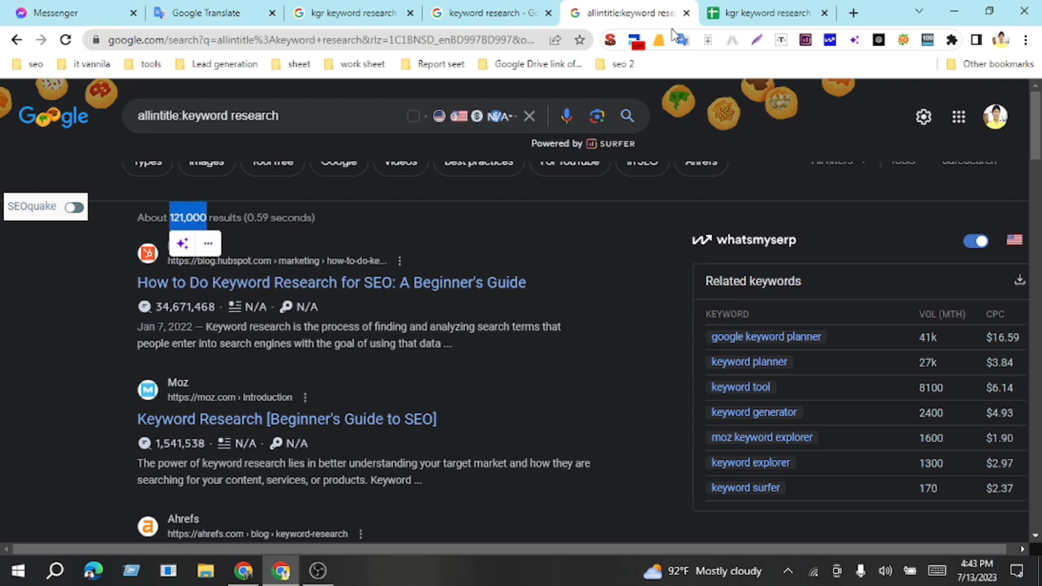
{"action": "key", "text": "ctrl+c"}
{"action": "left_click", "coordinate": [767, 12]}
{"action": "key", "text": "ctrl+v"}
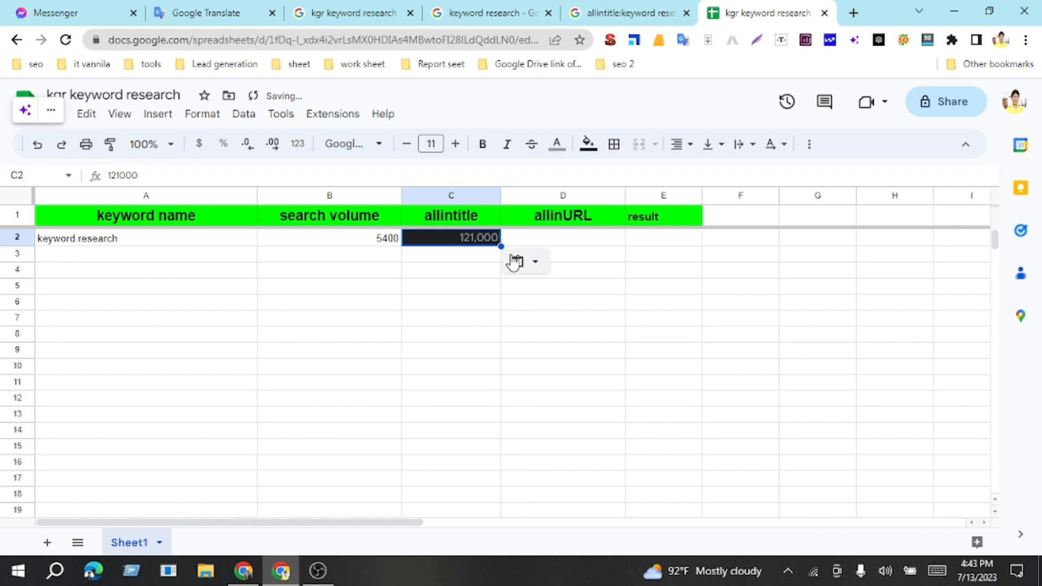
{"action": "left_click", "coordinate": [514, 262]}
{"action": "left_click", "coordinate": [550, 290]}
Step: Copy the allinURL header text and search Google for "allinURL:keyword research" in a new browser tab
{"action": "left_click", "coordinate": [556, 243]}
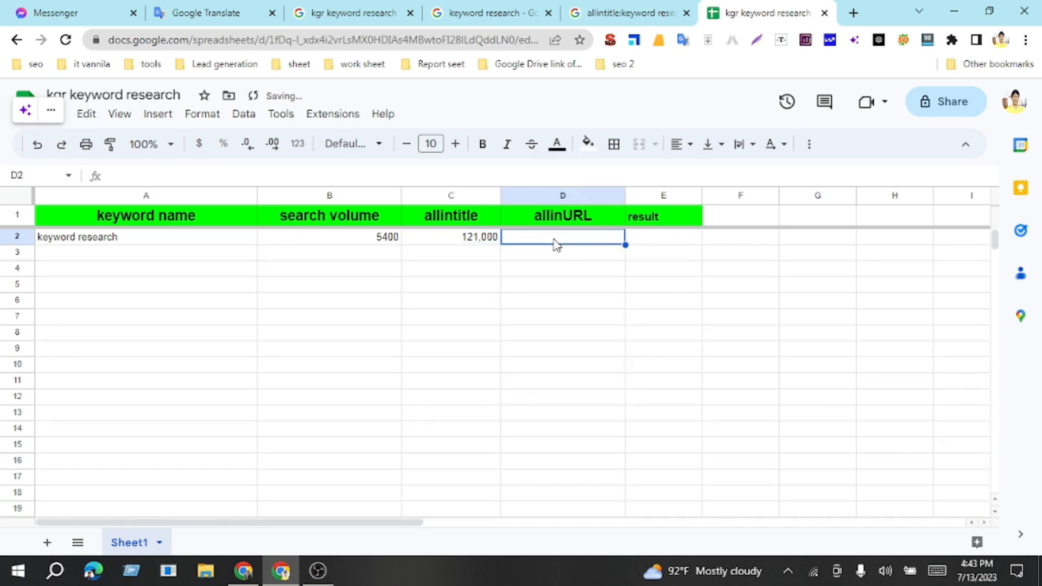
{"action": "left_click", "coordinate": [557, 214]}
{"action": "key", "text": "ctrl+c"}
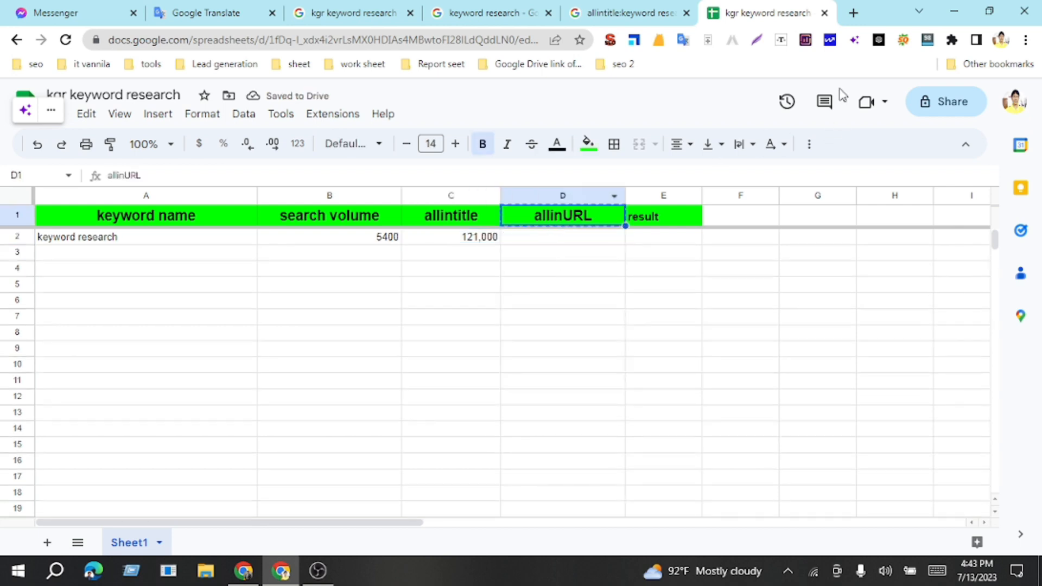
{"action": "left_click", "coordinate": [853, 13]}
{"action": "key", "text": "ctrl+v"}
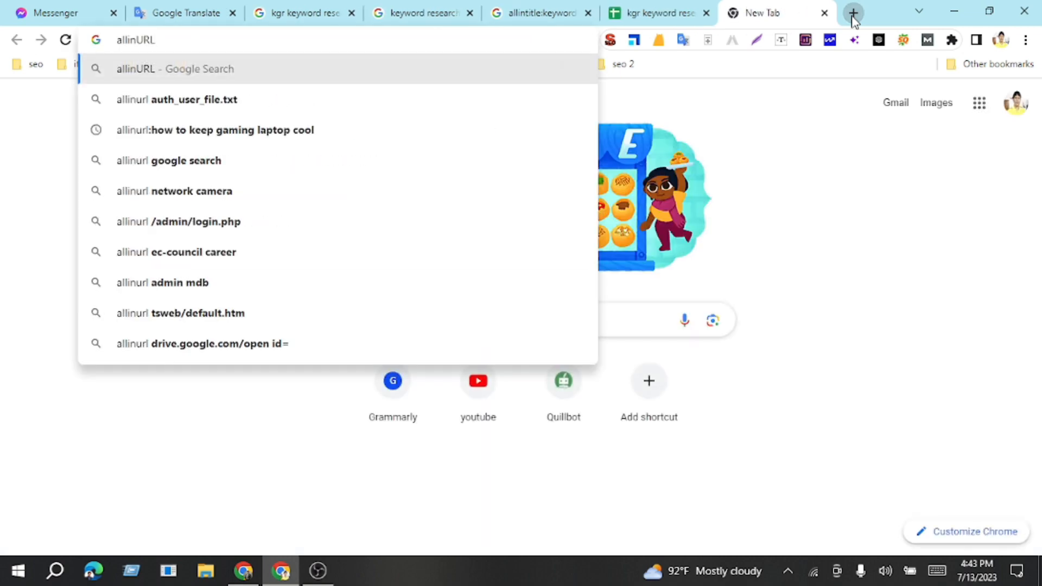
{"action": "type", "text": ":"}
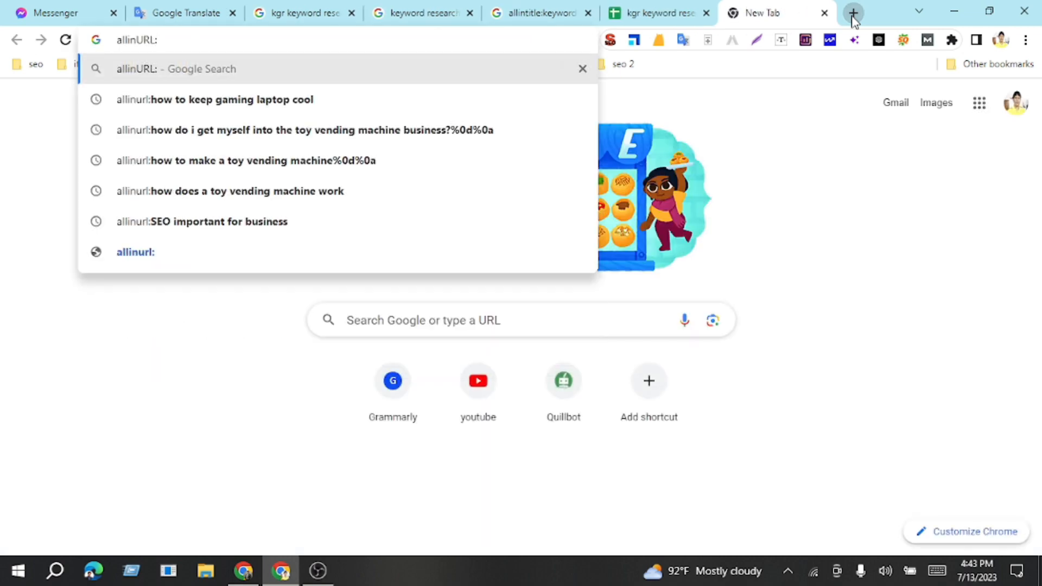
{"action": "type", "text": "keyw"}
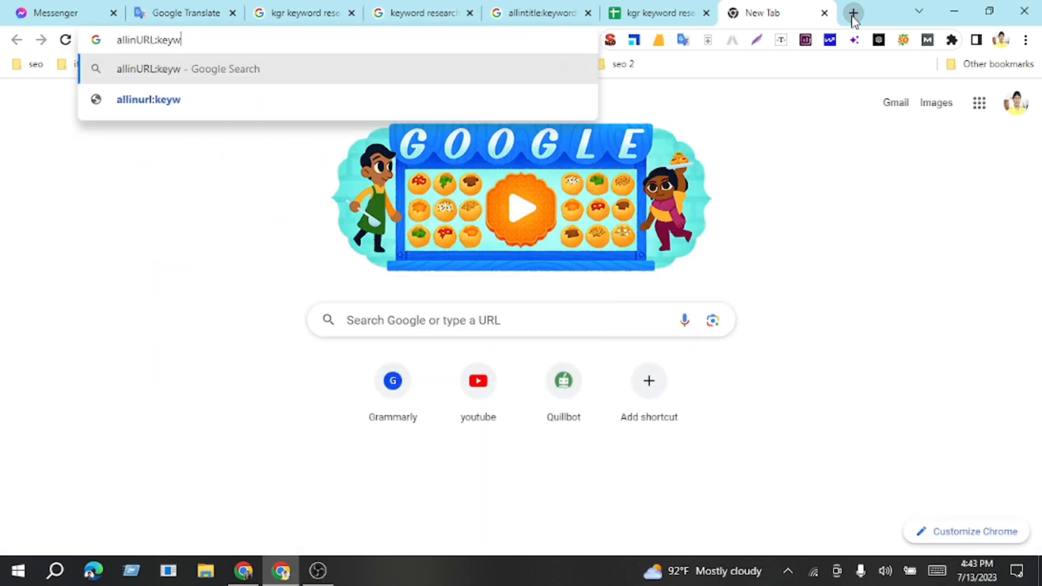
{"action": "type", "text": "ord "}
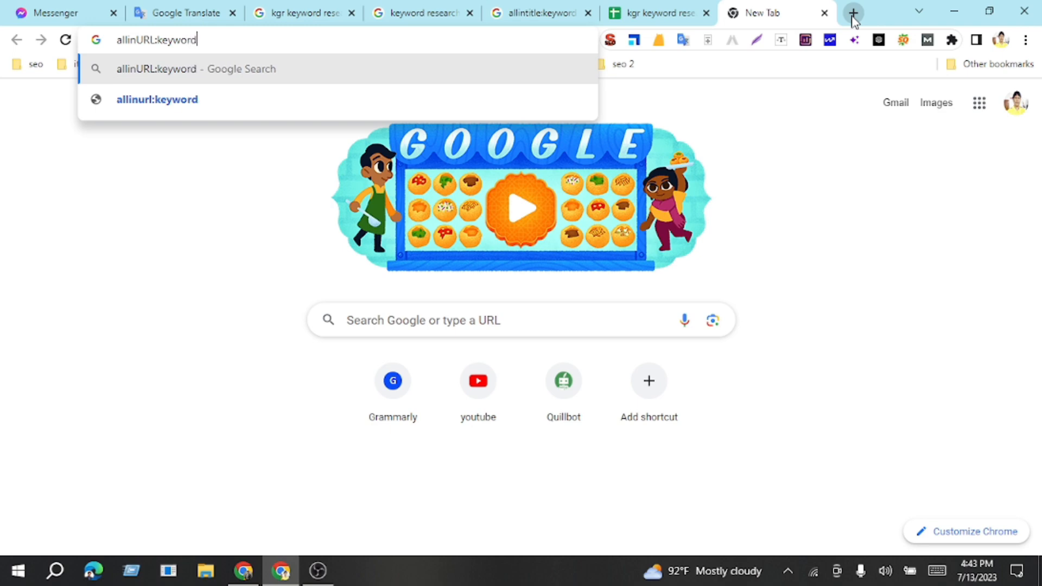
{"action": "type", "text": "researc"}
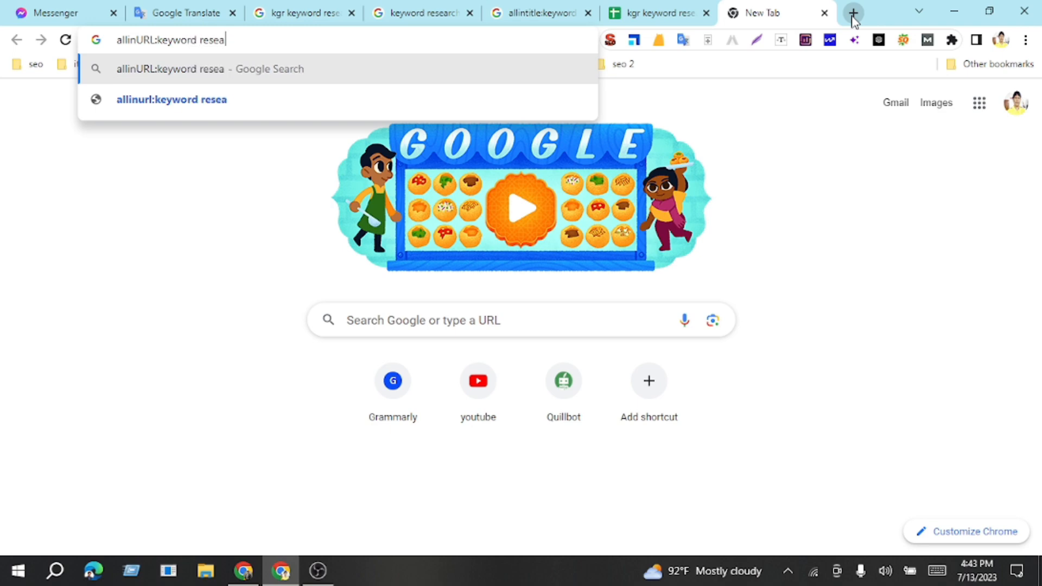
{"action": "type", "text": "h"}
{"action": "key", "text": "Return"}
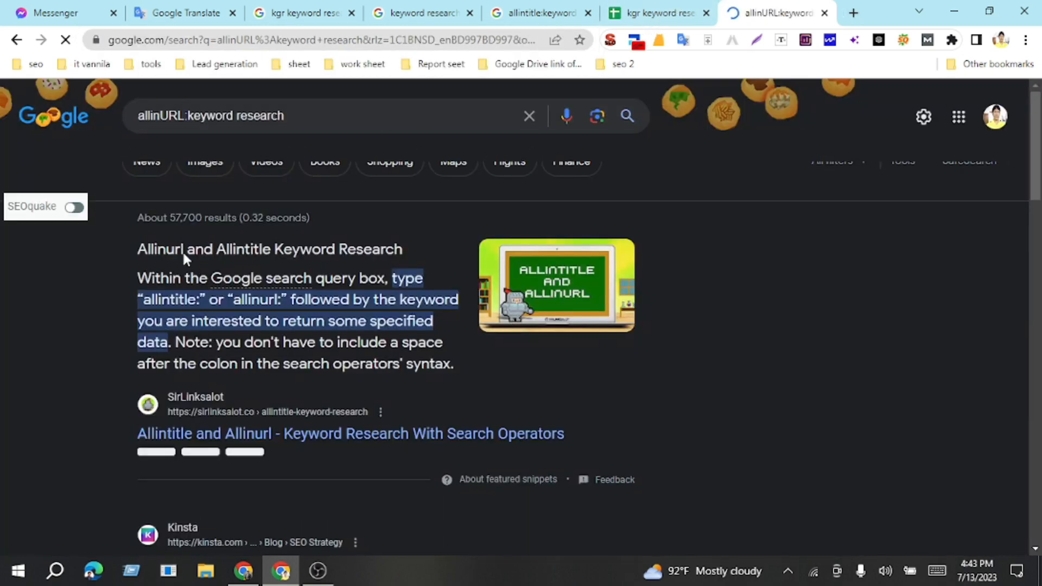
Step: Copy the result count 57,700 from the allinURL search page into cell D2, keeping values only
{"action": "double_click", "coordinate": [176, 218]}
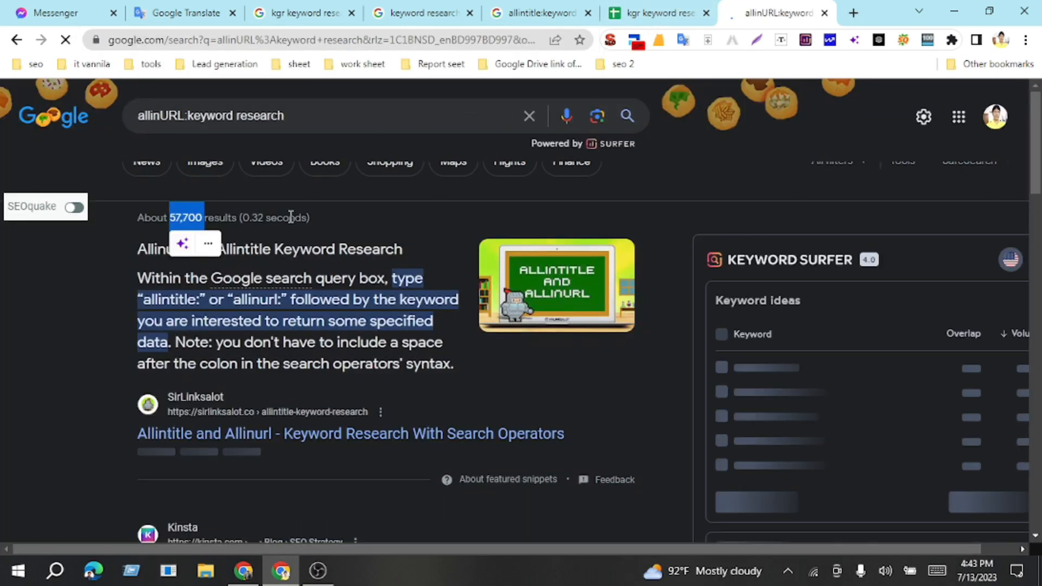
{"action": "left_click", "coordinate": [637, 14]}
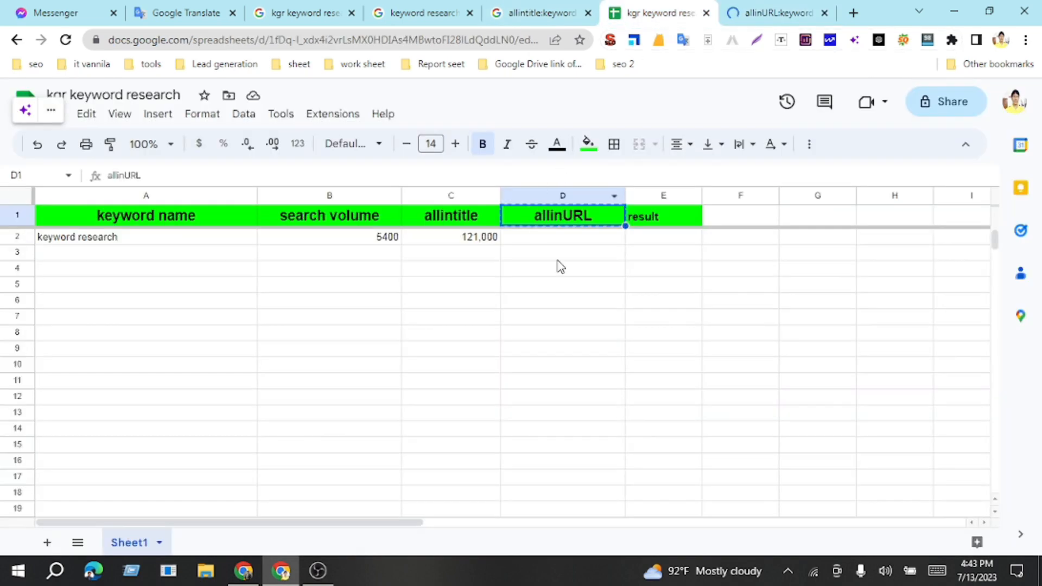
{"action": "key", "text": "ctrl+c"}
{"action": "left_click", "coordinate": [558, 243]}
{"action": "key", "text": "ctrl+v"}
{"action": "left_click", "coordinate": [648, 262]}
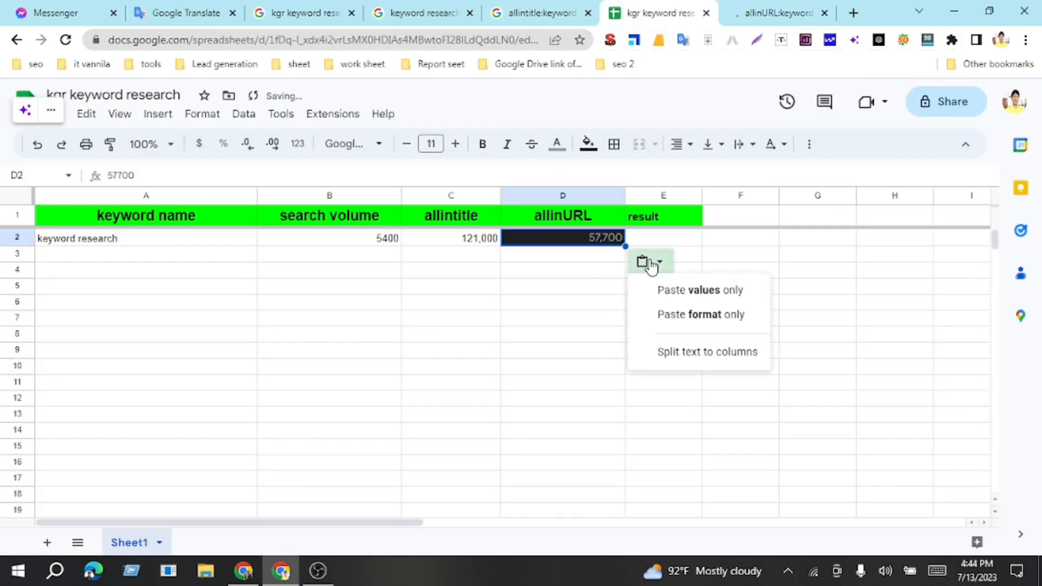
{"action": "left_click", "coordinate": [675, 298]}
{"action": "left_click", "coordinate": [657, 242]}
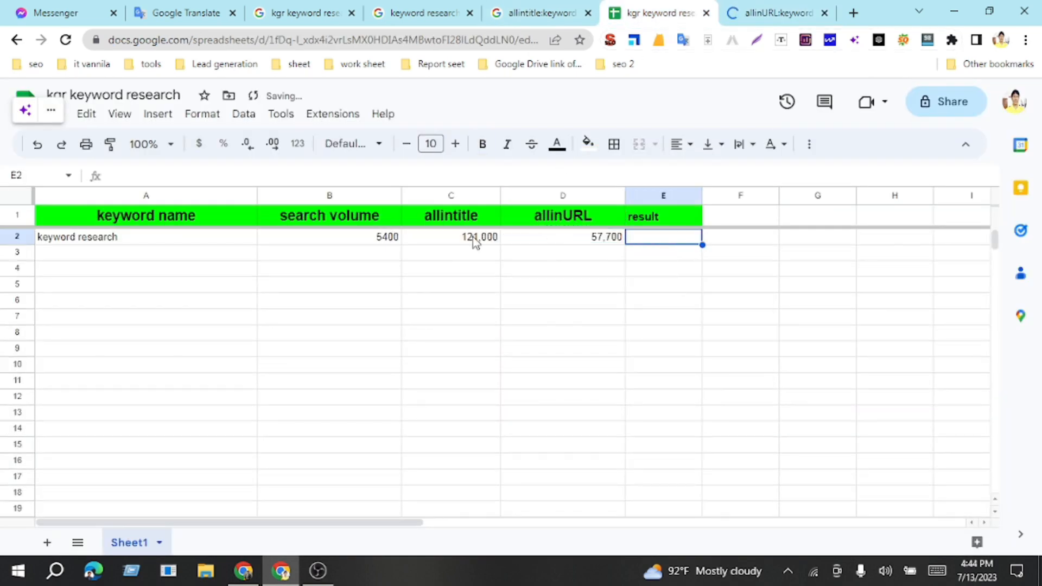
{"action": "left_click_drag", "start_coordinate": [169, 254], "coordinate": [171, 466]}
{"action": "left_click", "coordinate": [220, 300]}
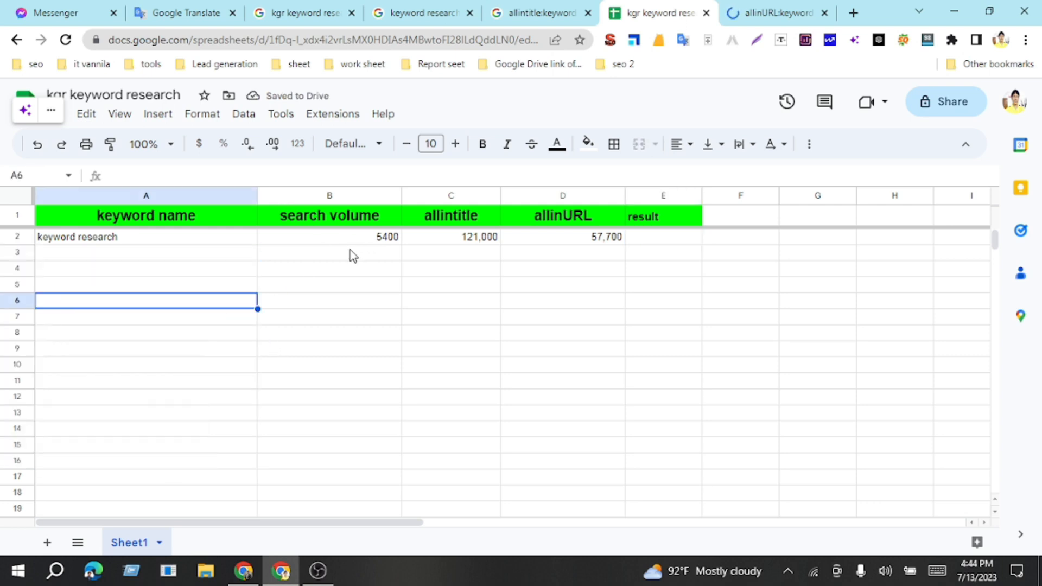
{"action": "left_click_drag", "start_coordinate": [349, 254], "coordinate": [350, 268]}
{"action": "left_click_drag", "start_coordinate": [342, 395], "coordinate": [342, 415]}
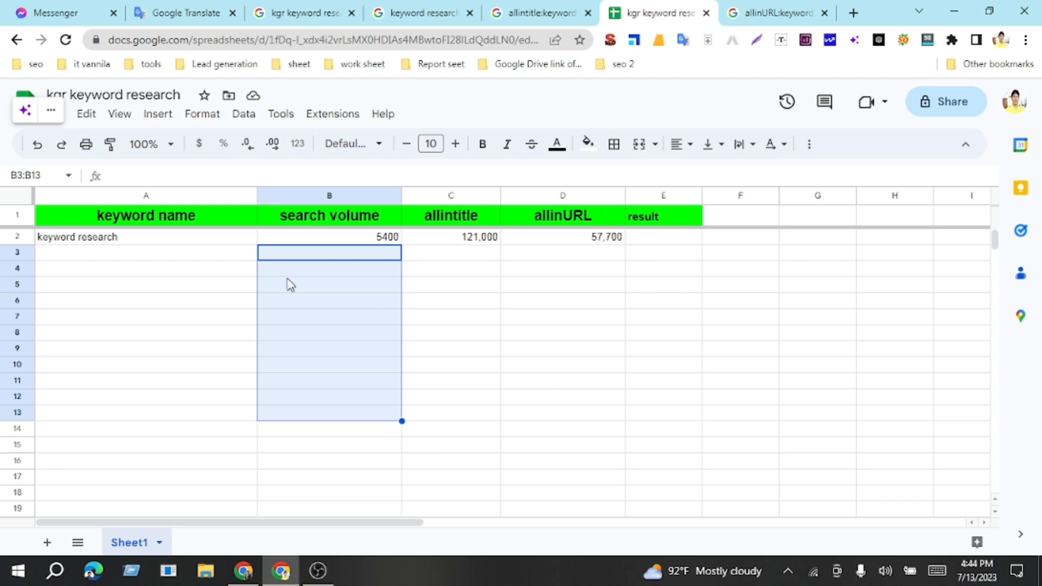
{"action": "left_click", "coordinate": [522, 288]}
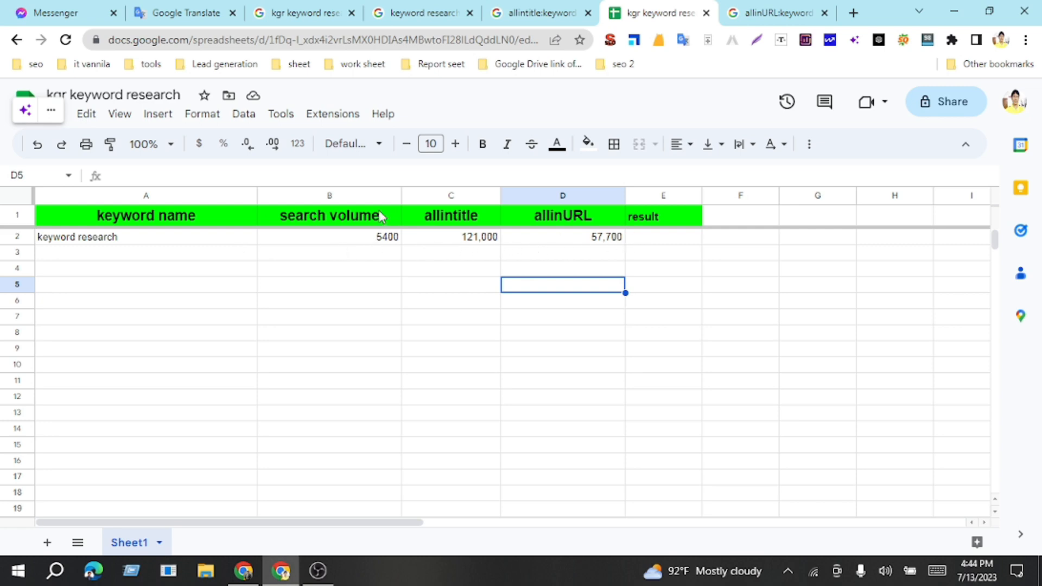
Step: Center the contents of columns B through D horizontally
{"action": "left_click_drag", "start_coordinate": [354, 198], "coordinate": [540, 203]}
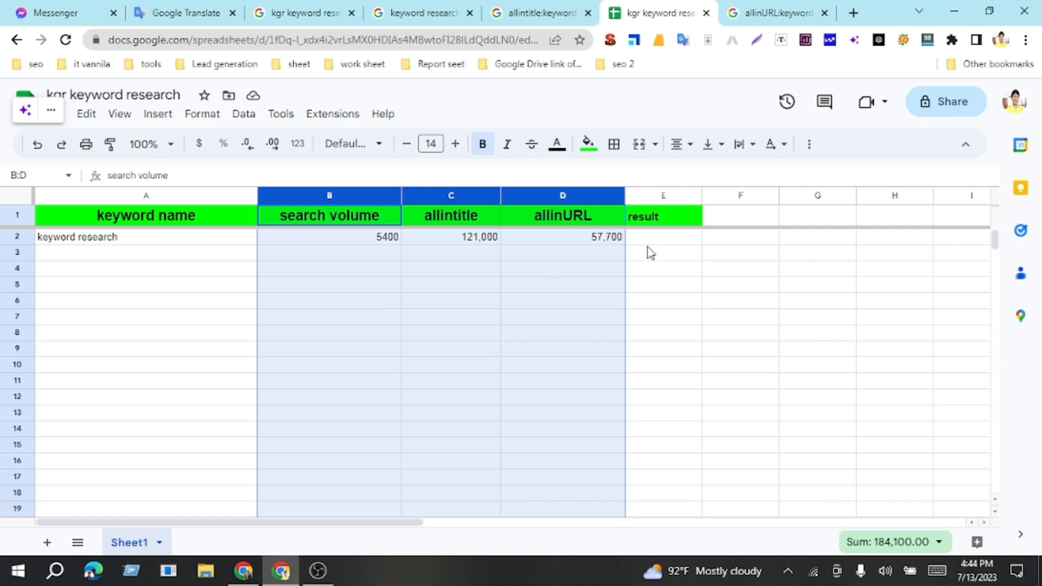
{"action": "left_click", "coordinate": [680, 145]}
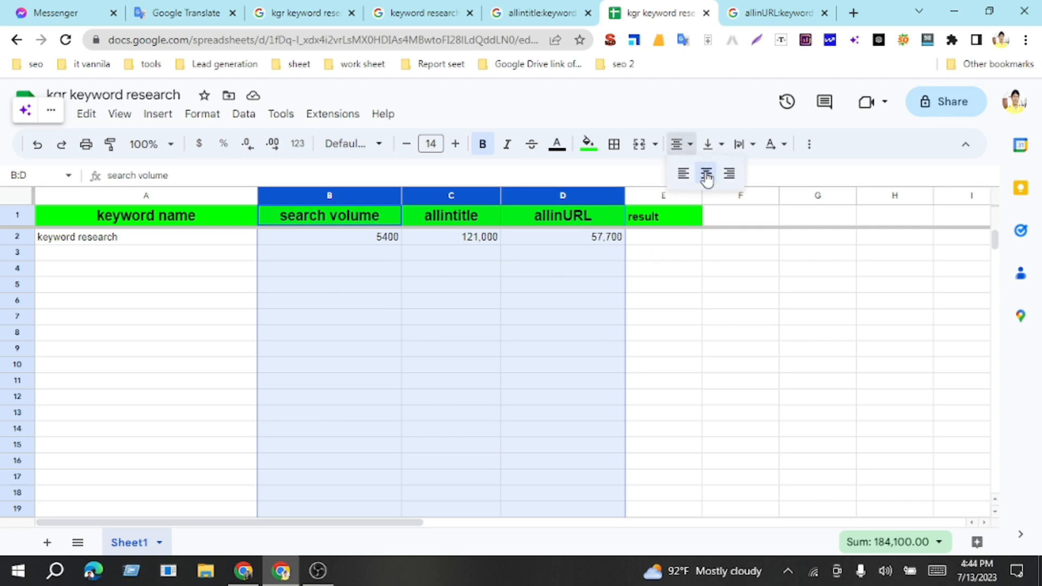
{"action": "left_click", "coordinate": [705, 174]}
{"action": "left_click", "coordinate": [535, 320]}
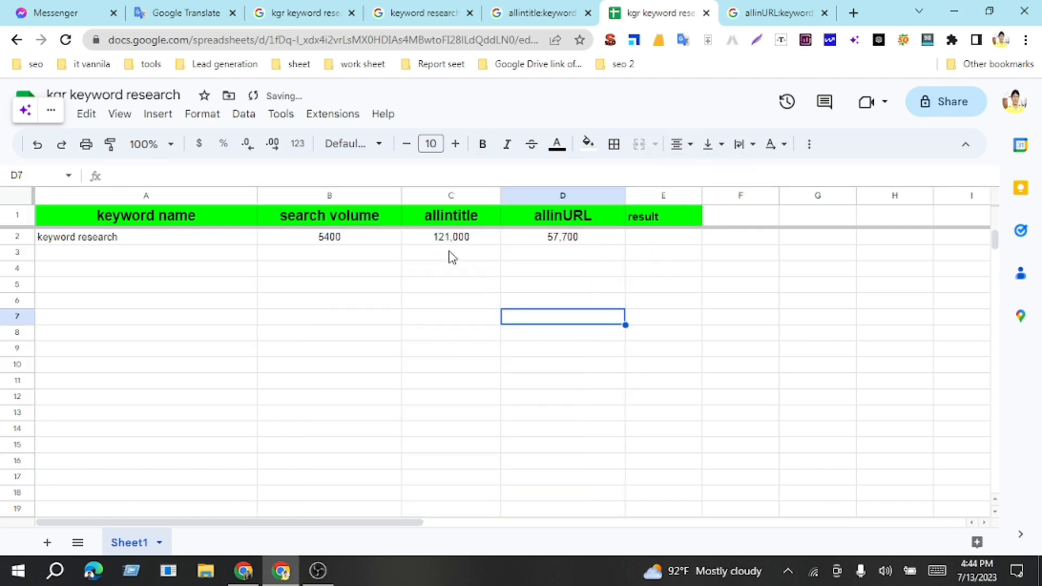
Step: Calculate the KGR in cell E2 by dividing allintitle by search volume with =C2/B2, following the Keyword Golden Ratio formula image
{"action": "left_click", "coordinate": [662, 244]}
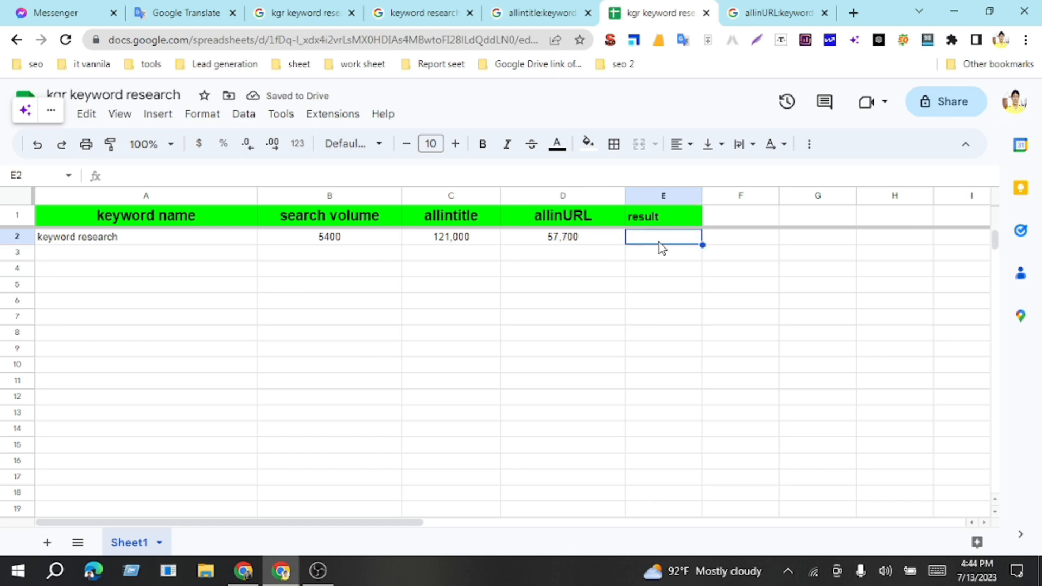
{"action": "type", "text": "="}
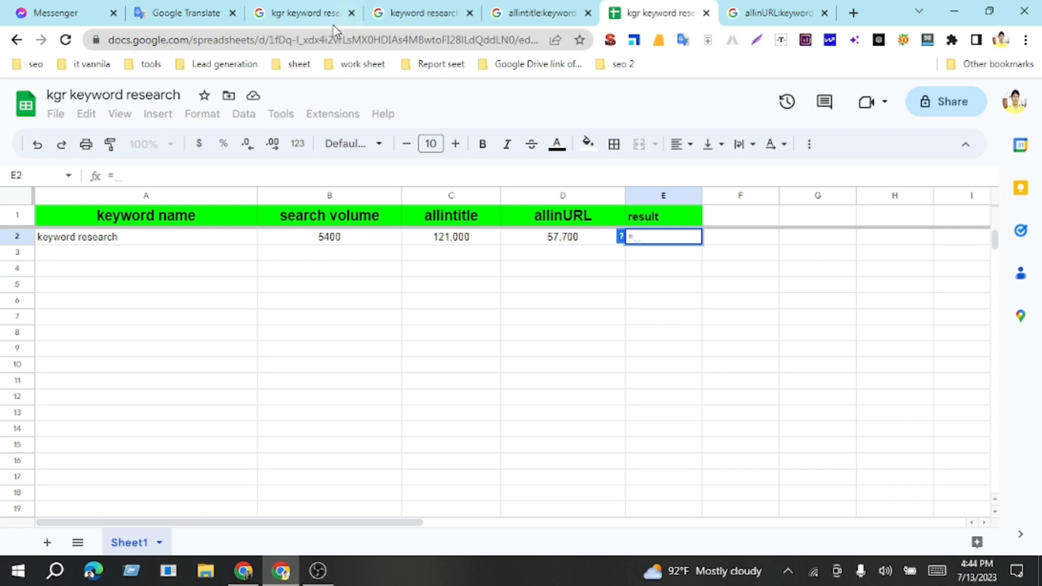
{"action": "left_click", "coordinate": [422, 22]}
{"action": "left_click", "coordinate": [298, 22]}
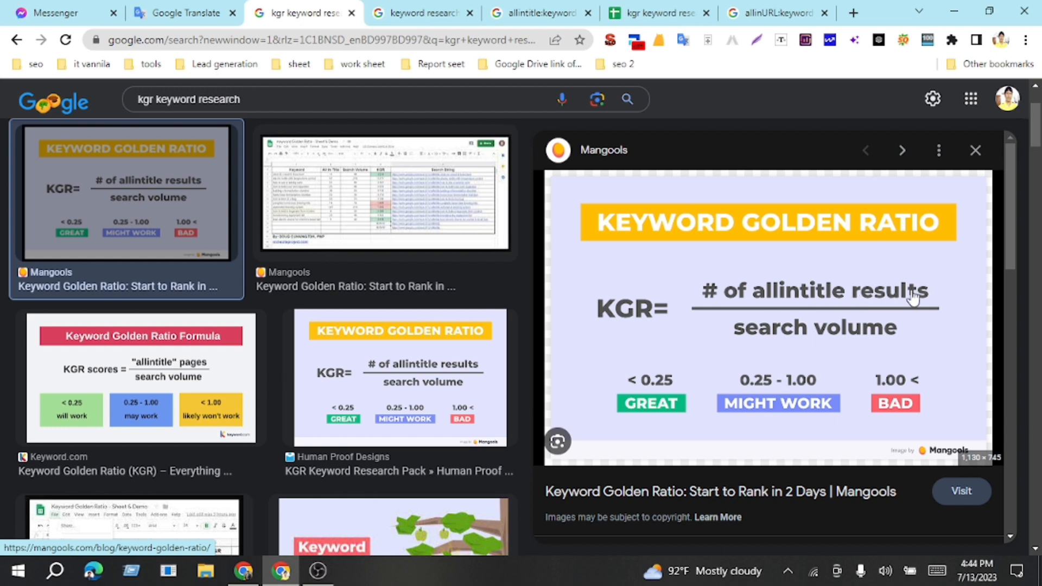
{"action": "left_click", "coordinate": [660, 13]}
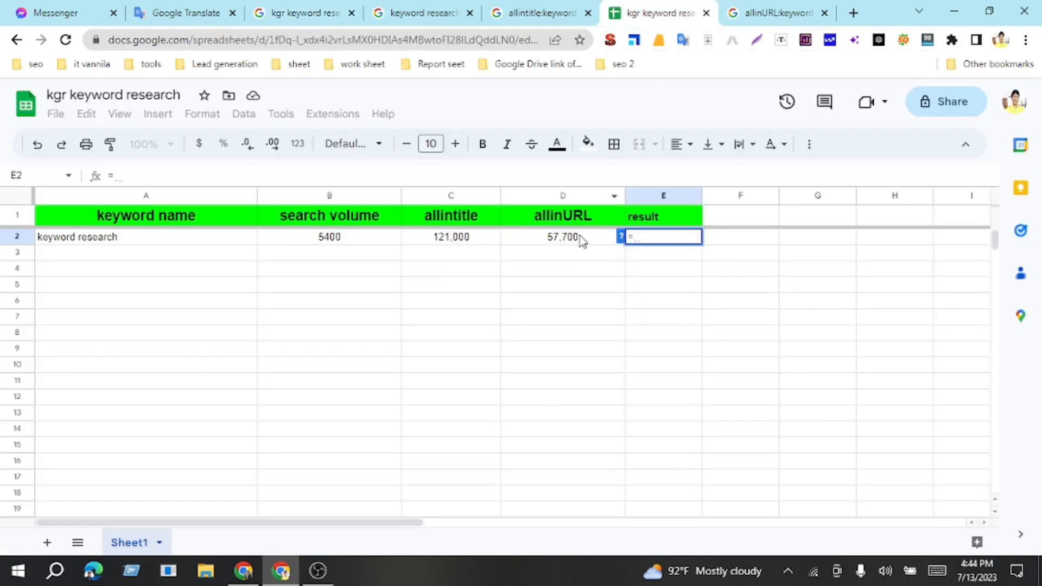
{"action": "left_click", "coordinate": [460, 238]}
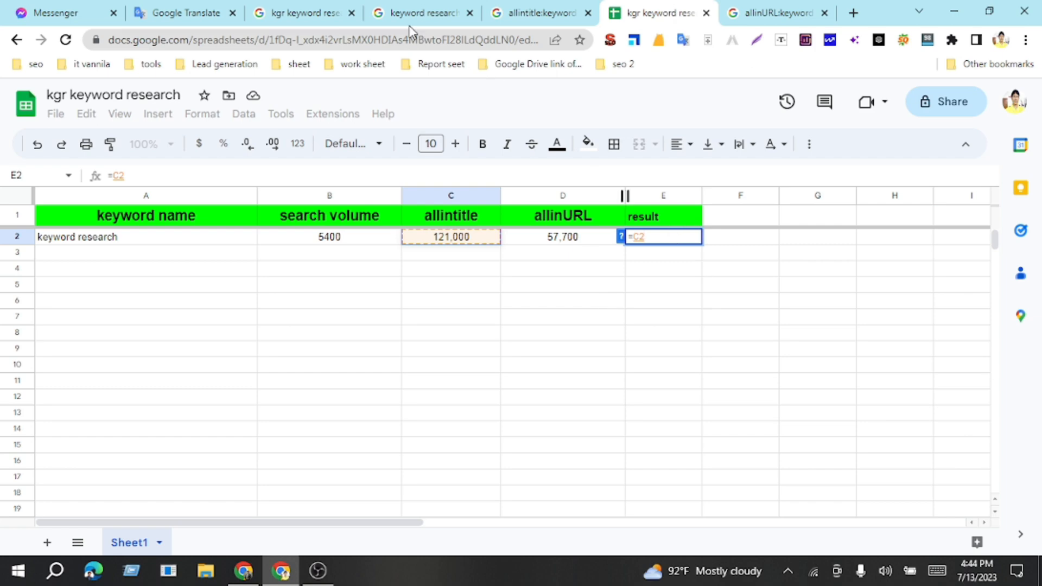
{"action": "left_click", "coordinate": [324, 17]}
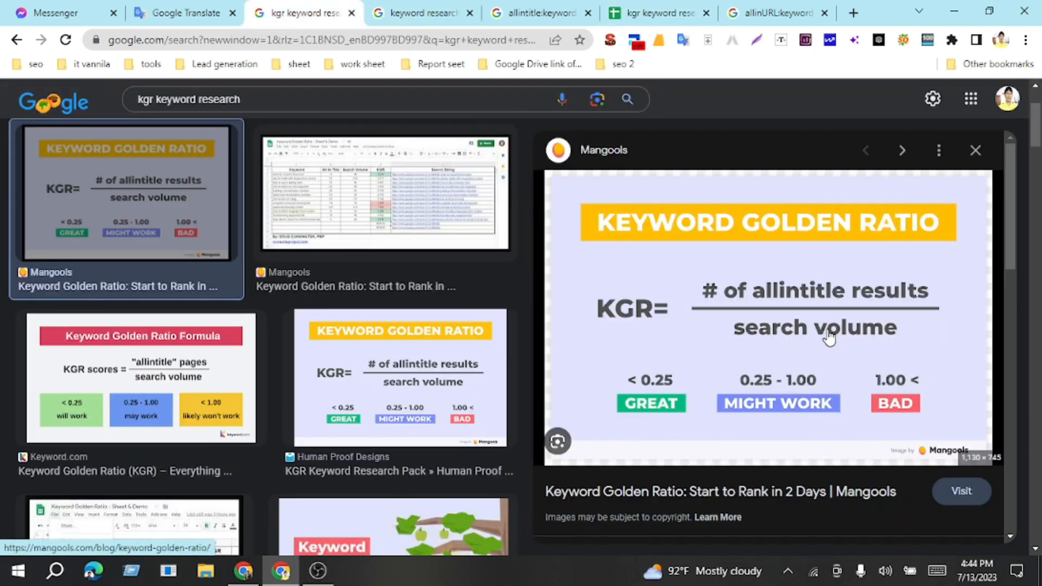
{"action": "left_click", "coordinate": [670, 15]}
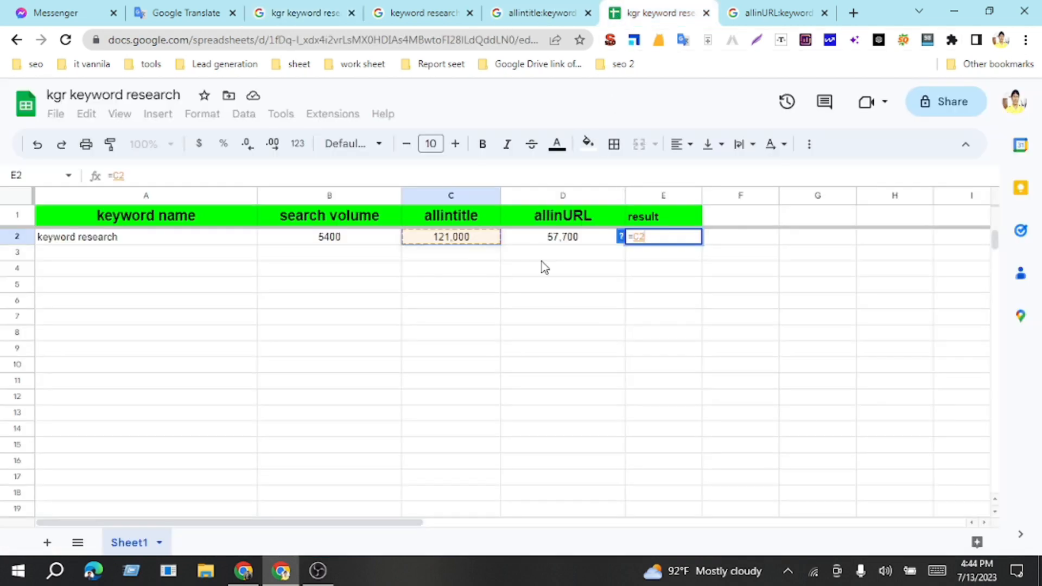
{"action": "type", "text": "/"}
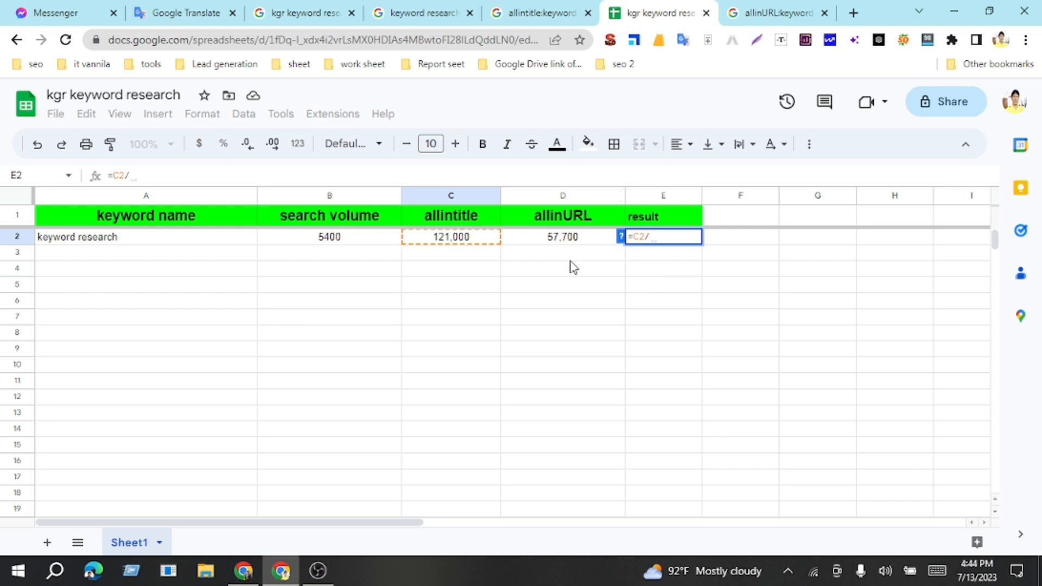
{"action": "left_click", "coordinate": [345, 239]}
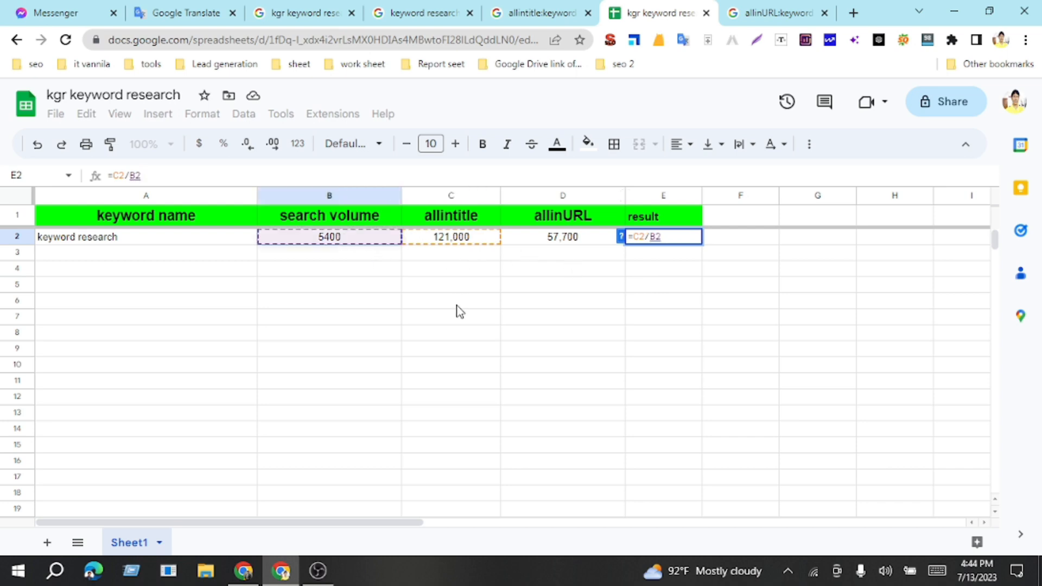
{"action": "key", "text": "Return"}
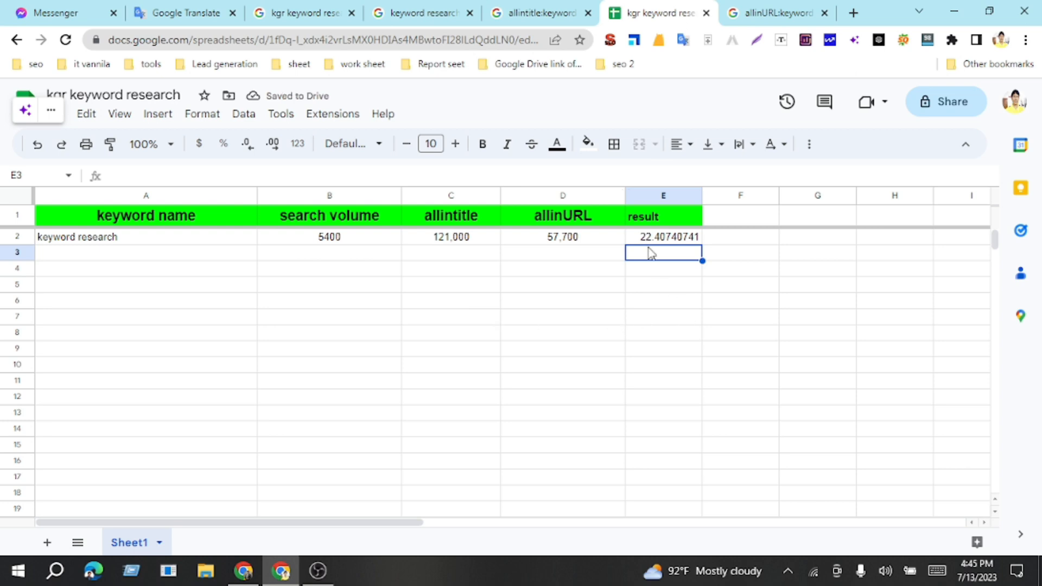
Step: Compare the calculated result in E2 with the rating ranges in the Keyword Golden Ratio image
{"action": "left_click", "coordinate": [673, 239]}
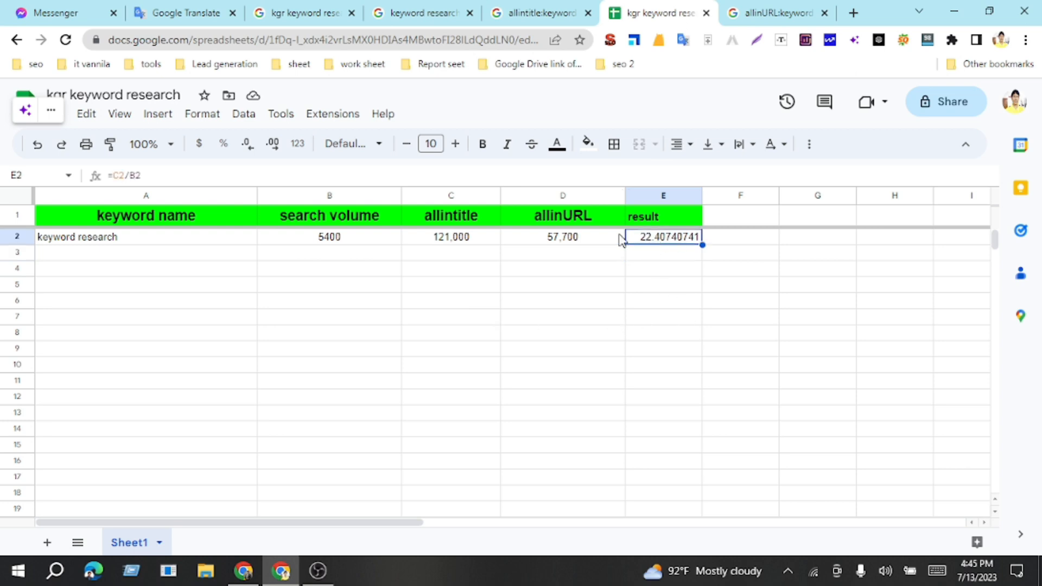
{"action": "left_click", "coordinate": [243, 242]}
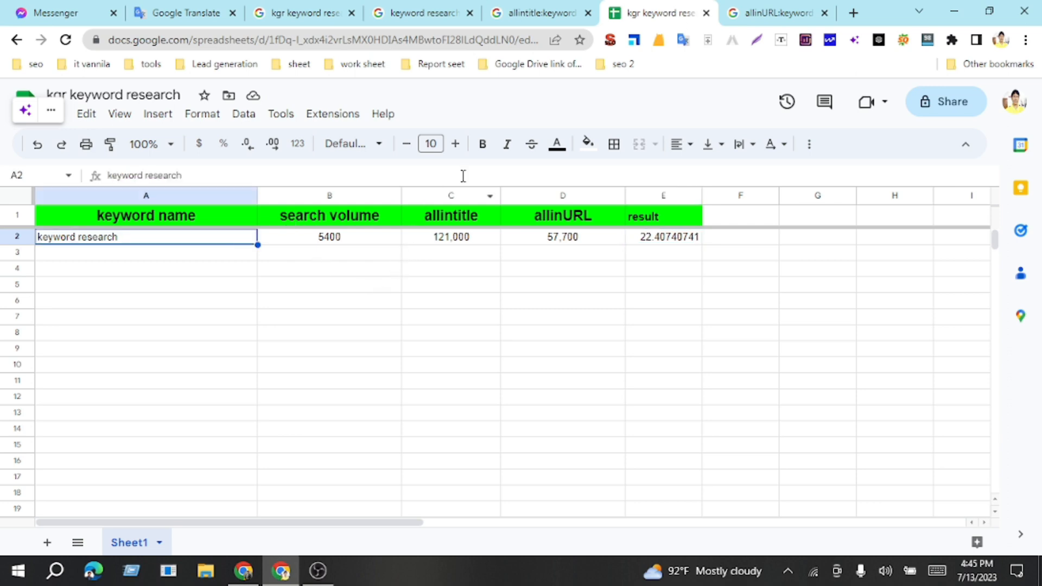
{"action": "left_click", "coordinate": [404, 13]}
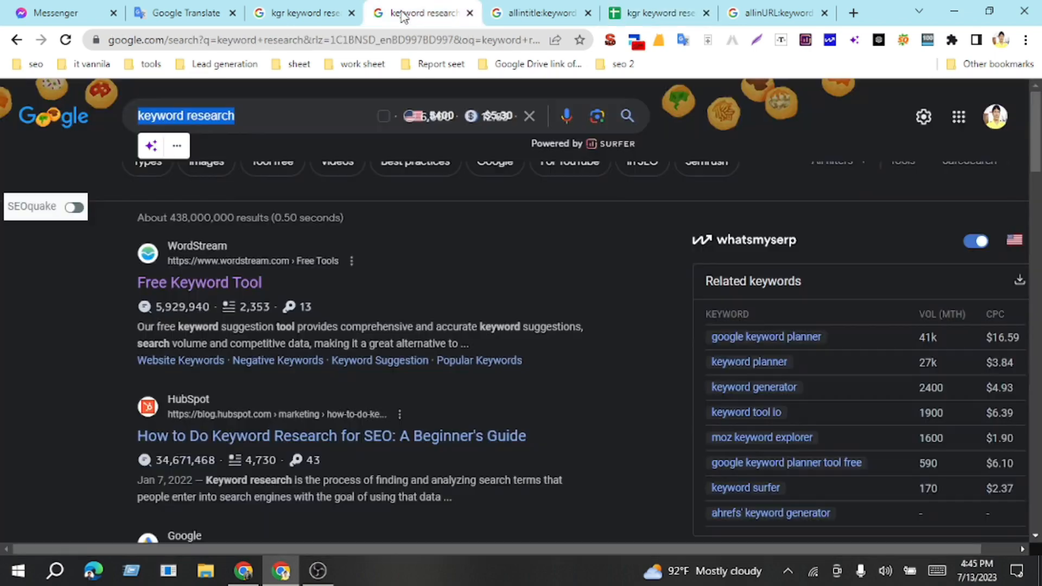
{"action": "left_click", "coordinate": [293, 13]}
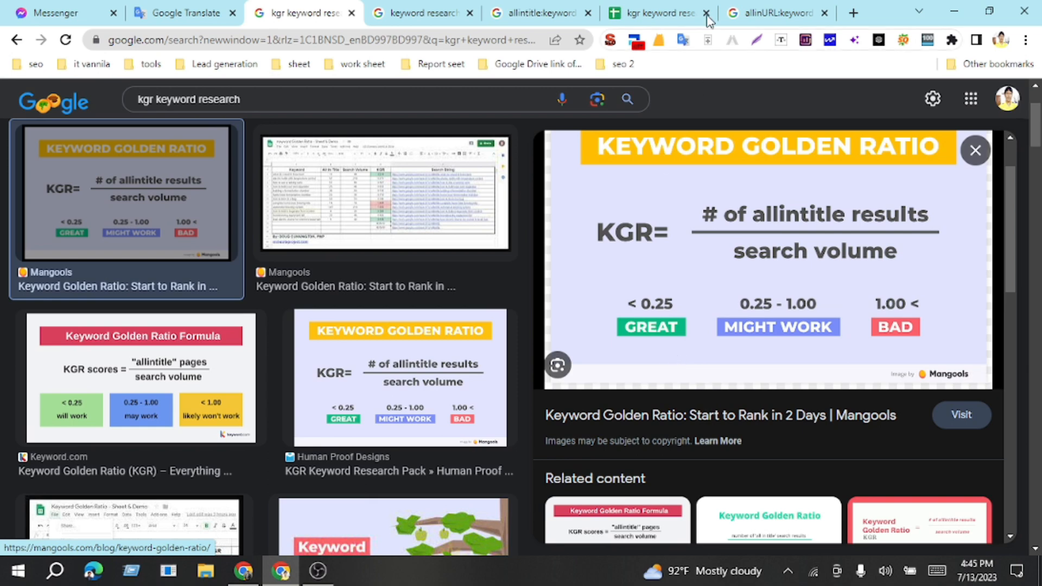
{"action": "left_click", "coordinate": [658, 17]}
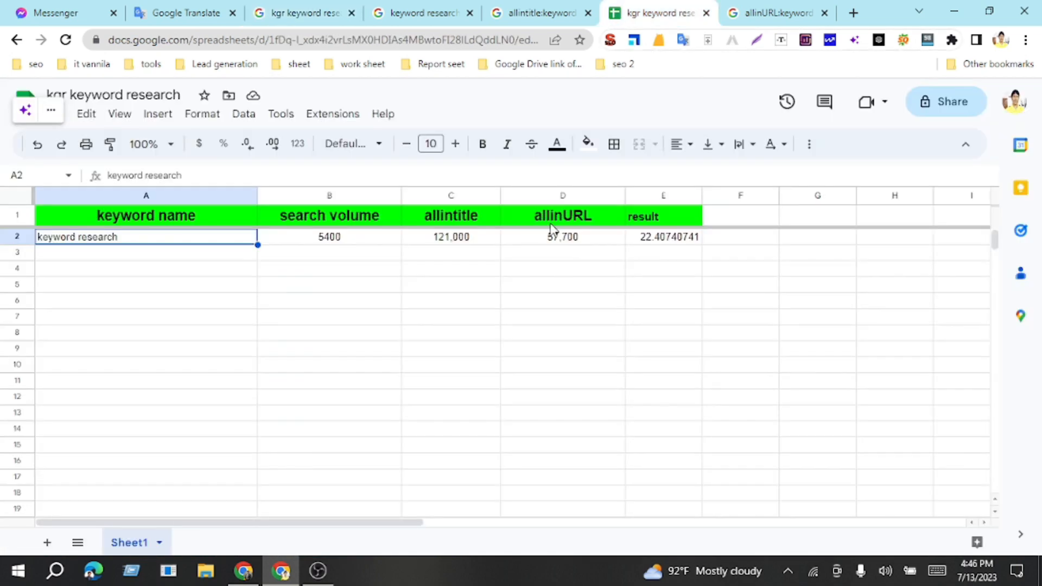
{"action": "left_click", "coordinate": [656, 239]}
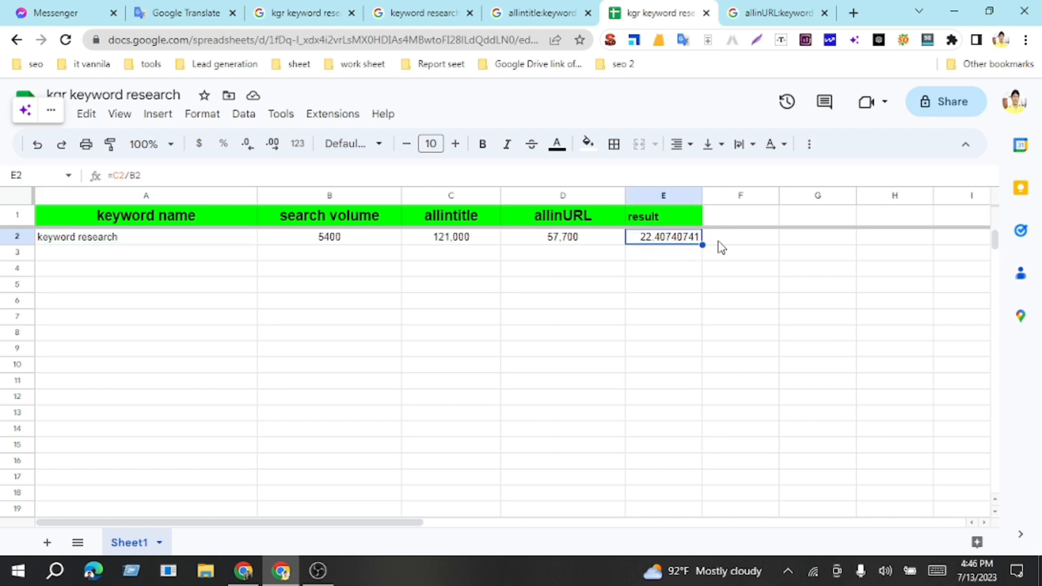
Step: Enter 0.25 in cell G2 as the KGR reference value and fill the cell yellow
{"action": "left_click", "coordinate": [814, 242]}
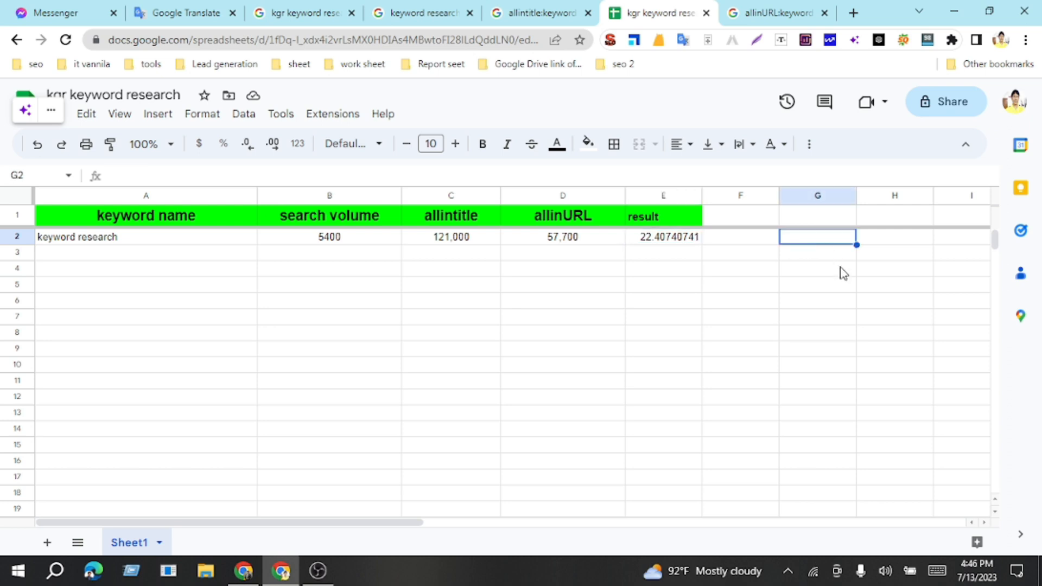
{"action": "type", "text": "0.25"}
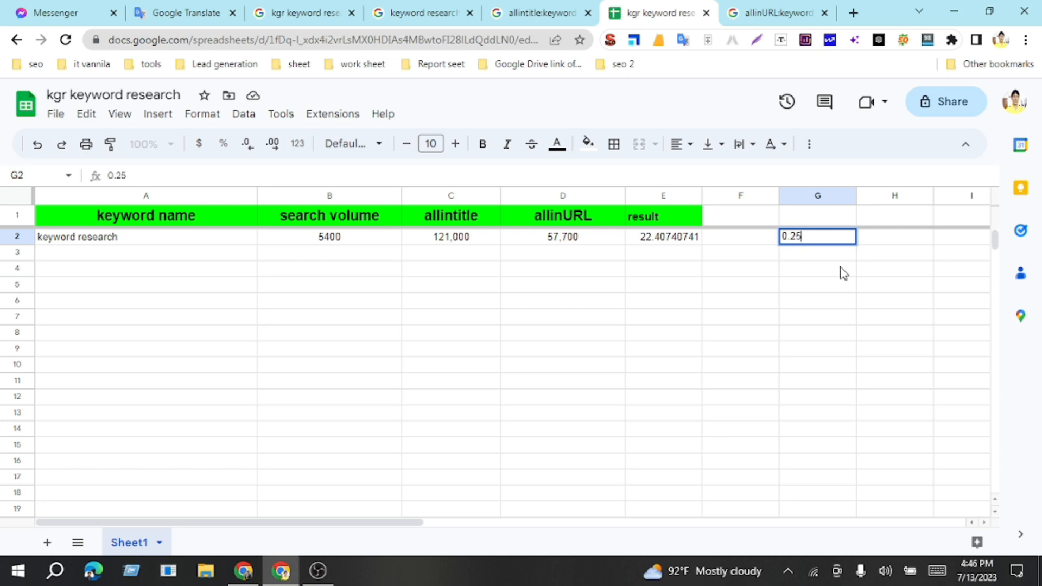
{"action": "left_click", "coordinate": [744, 249]}
{"action": "left_click", "coordinate": [807, 242]}
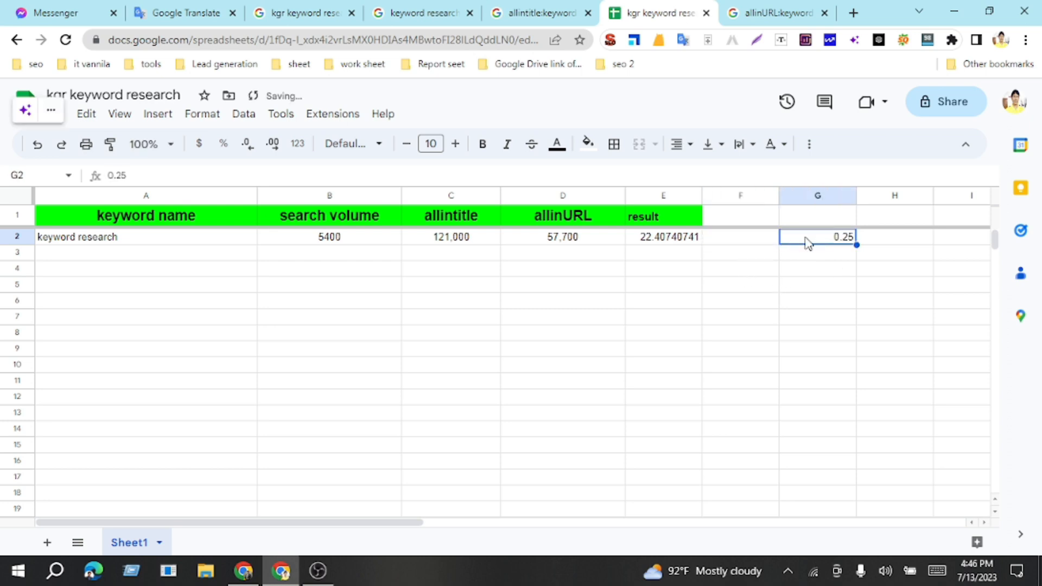
{"action": "left_click", "coordinate": [588, 143]}
{"action": "left_click", "coordinate": [643, 215]}
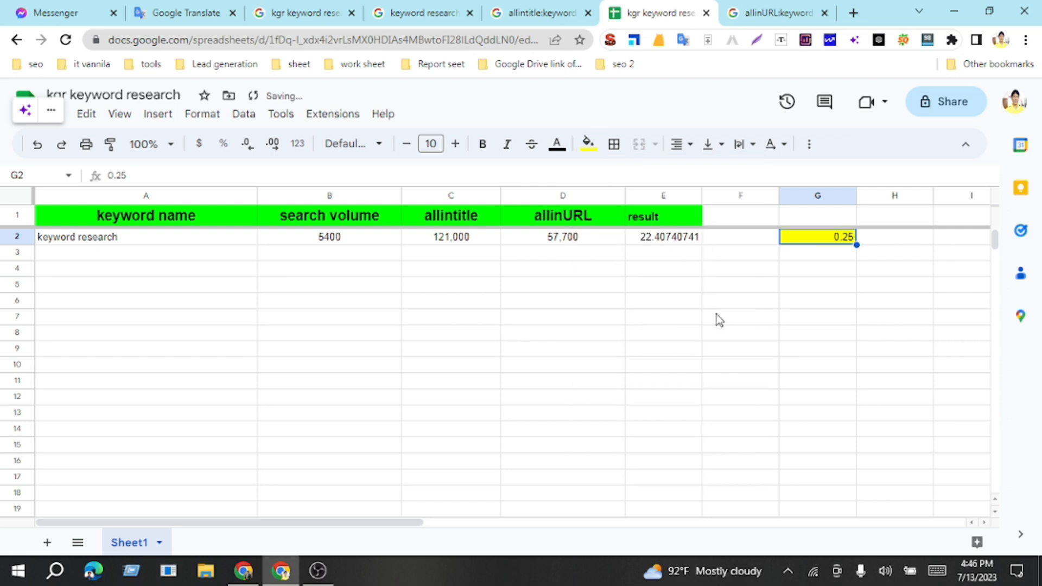
{"action": "left_click", "coordinate": [716, 315]}
{"action": "left_click", "coordinate": [672, 243]}
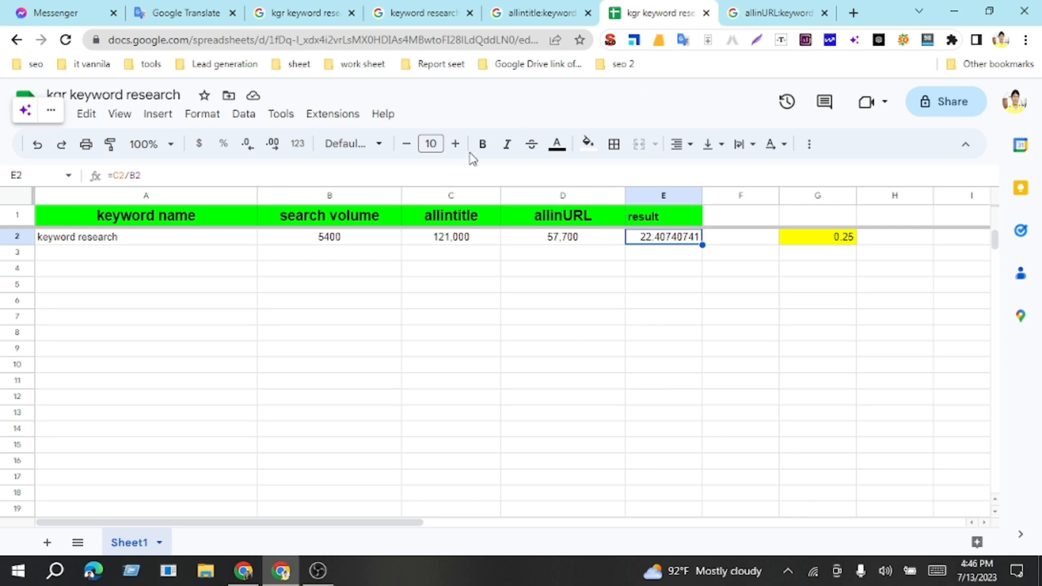
Step: Search Google for "free keyword research tool" in a new browser tab
{"action": "left_click", "coordinate": [853, 14]}
{"action": "left_click", "coordinate": [216, 65]}
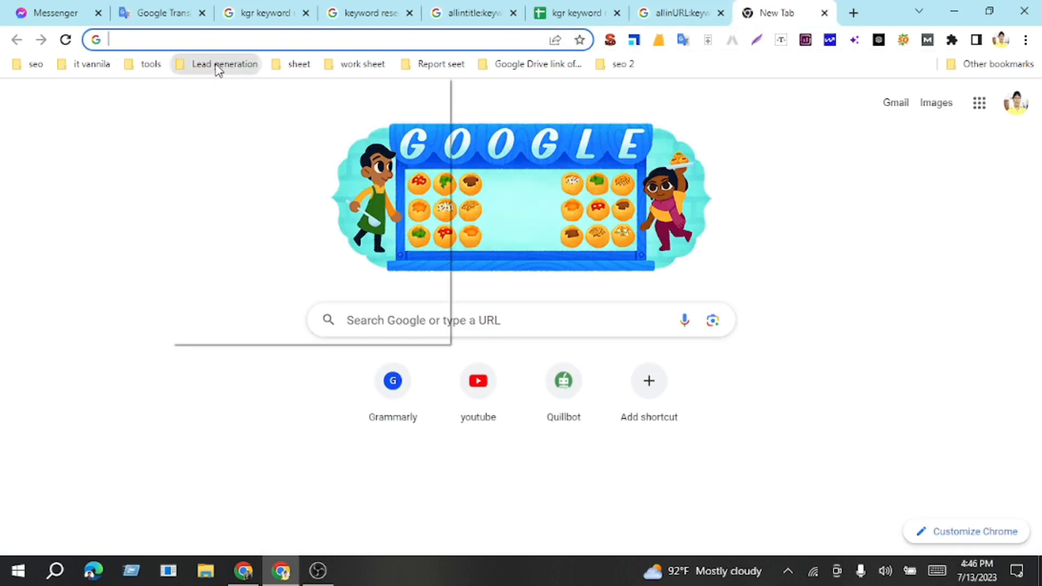
{"action": "left_click", "coordinate": [224, 39]}
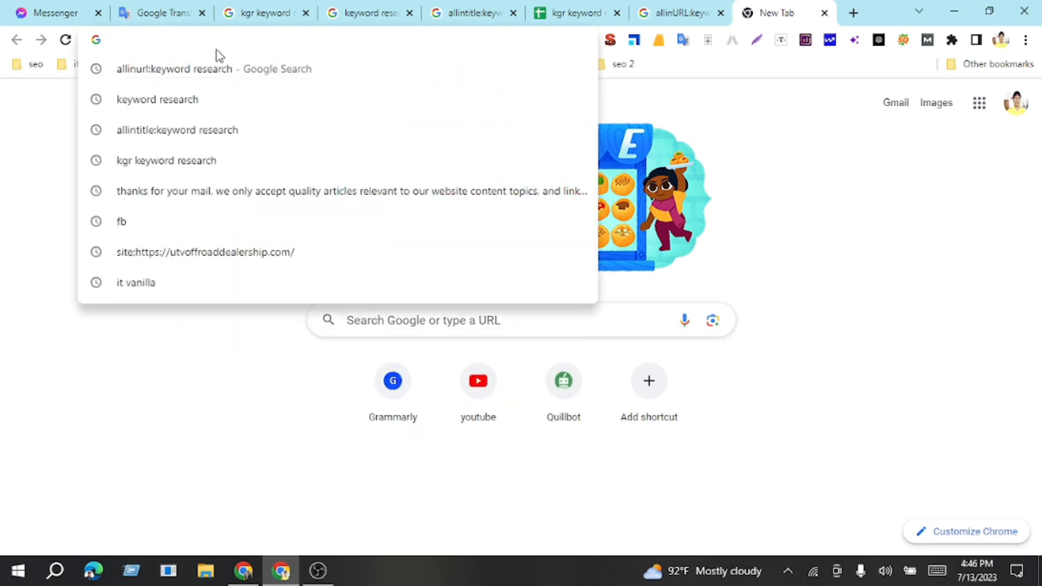
{"action": "type", "text": "fre"}
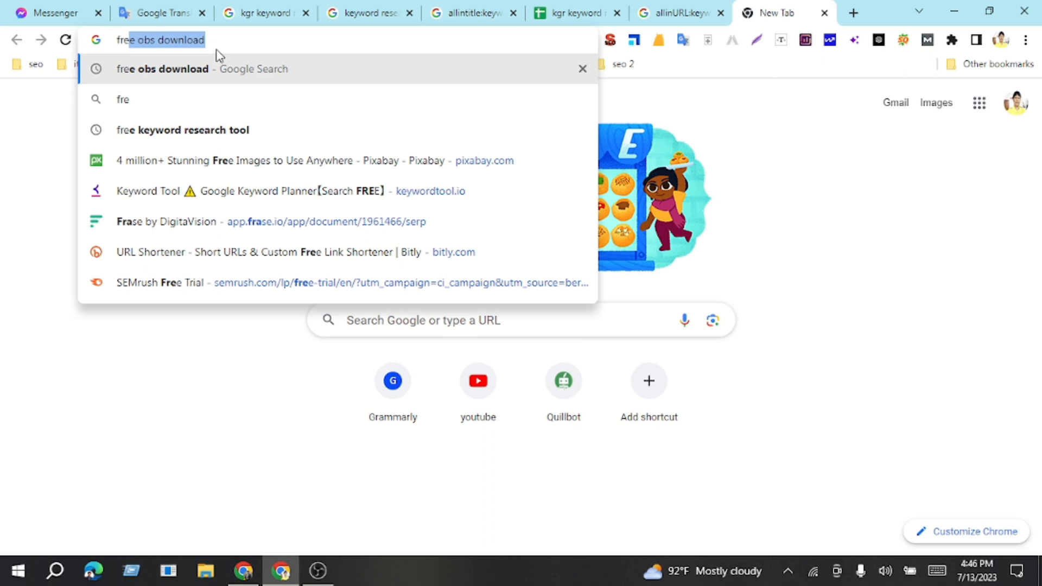
{"action": "type", "text": "e"}
{"action": "type", "text": " key"}
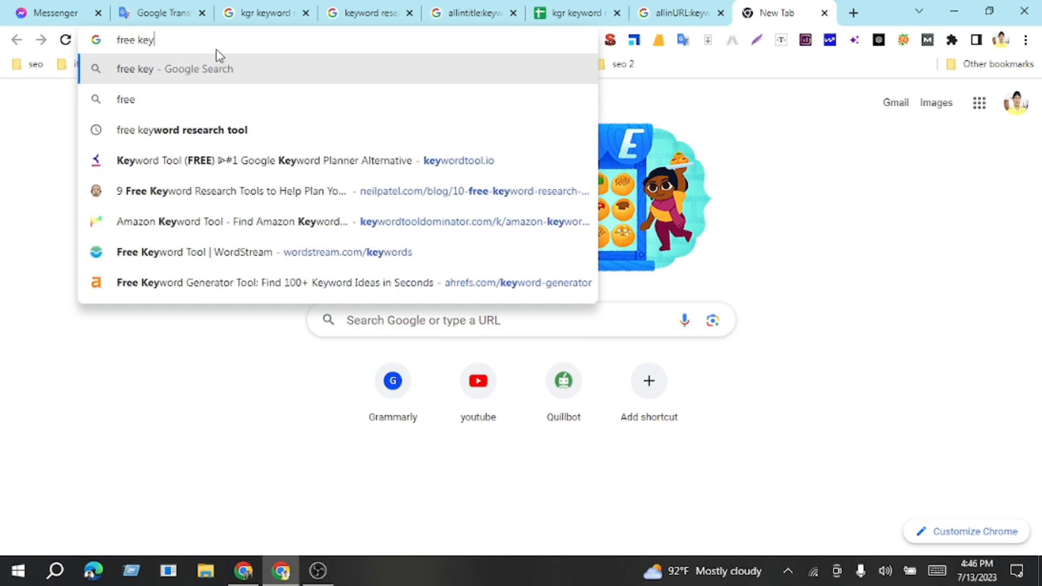
{"action": "type", "text": "word"}
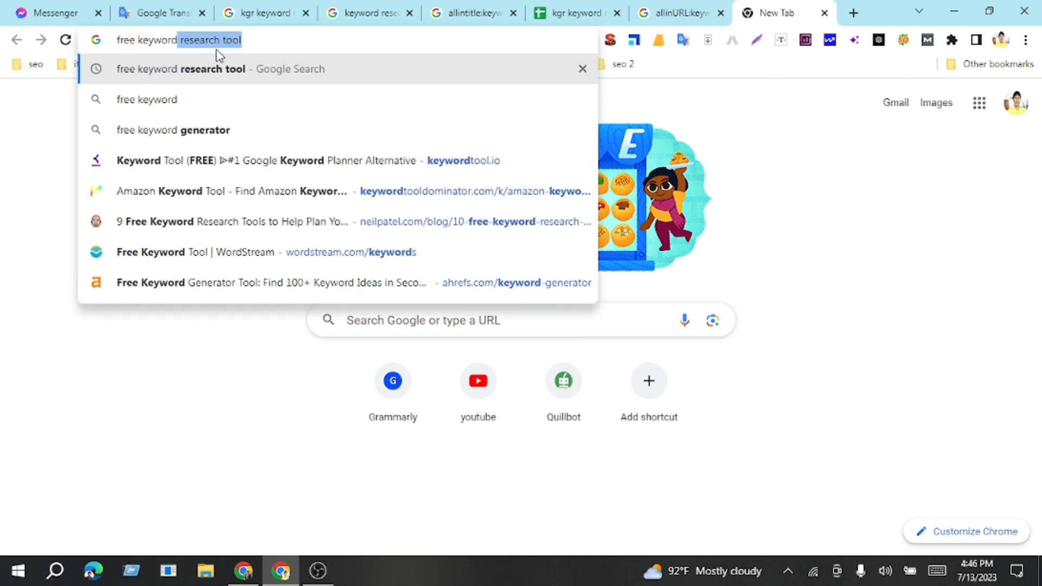
{"action": "key", "text": "Return"}
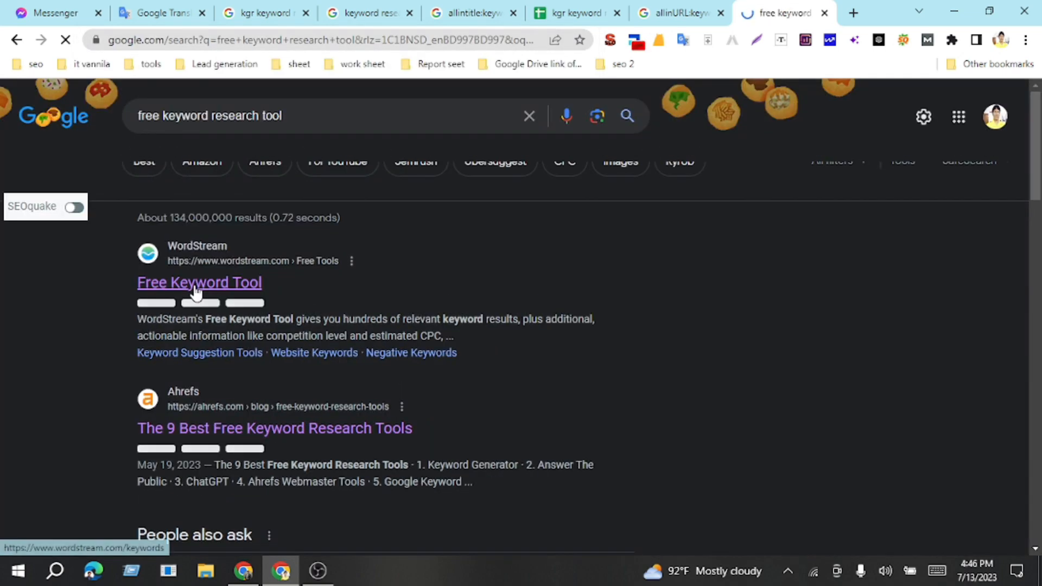
Step: Open the WordStream Free Keyword Tool and Wordtracker search results in separate browser tabs, and switch to Wordtracker
{"action": "left_click", "coordinate": [195, 284]}
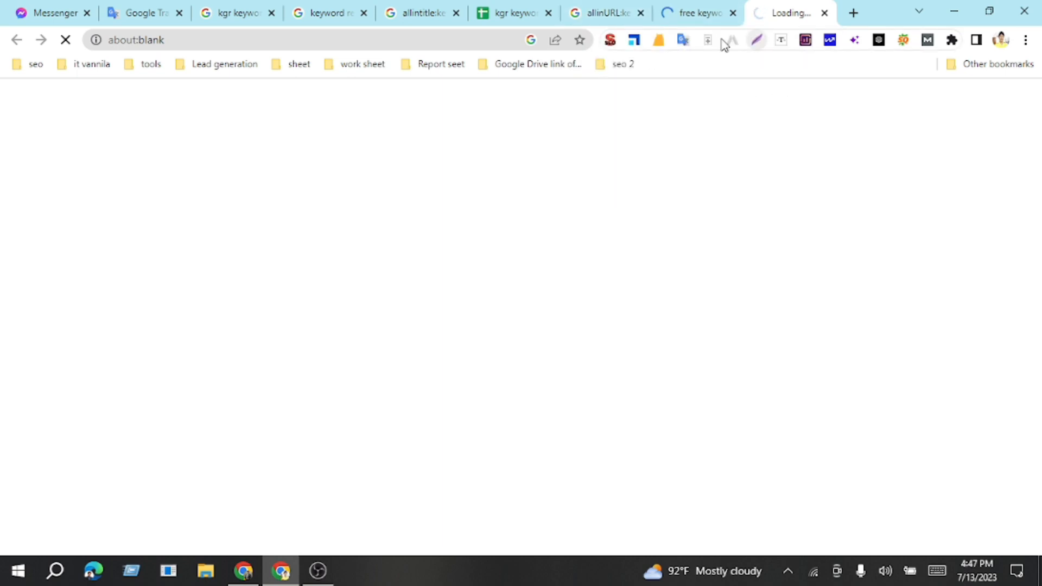
{"action": "left_click", "coordinate": [703, 15]}
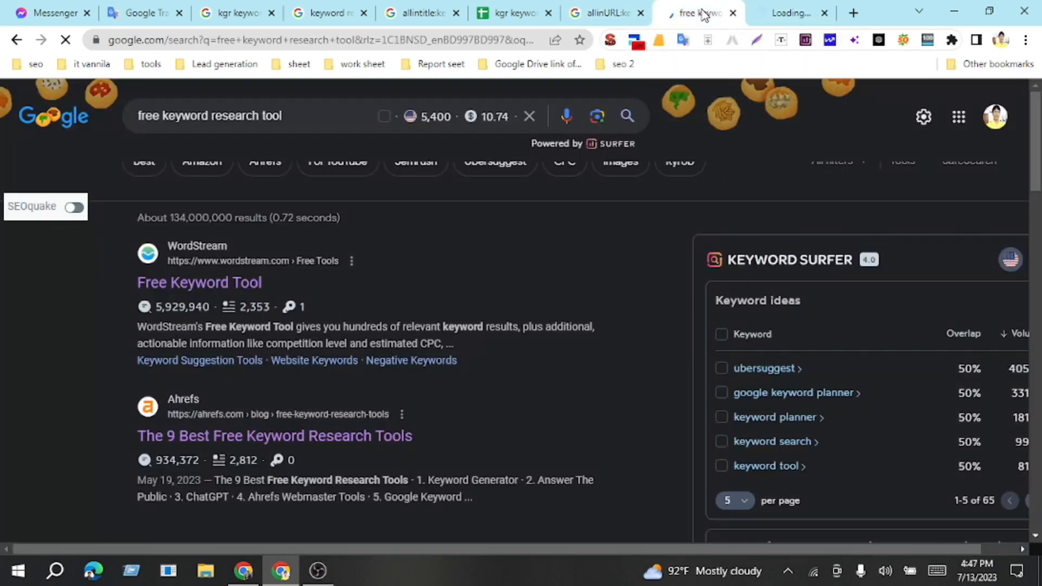
{"action": "scroll", "coordinate": [255, 363], "scroll_direction": "down", "scroll_amount": 4}
{"action": "scroll", "coordinate": [275, 358], "scroll_direction": "down", "scroll_amount": 5}
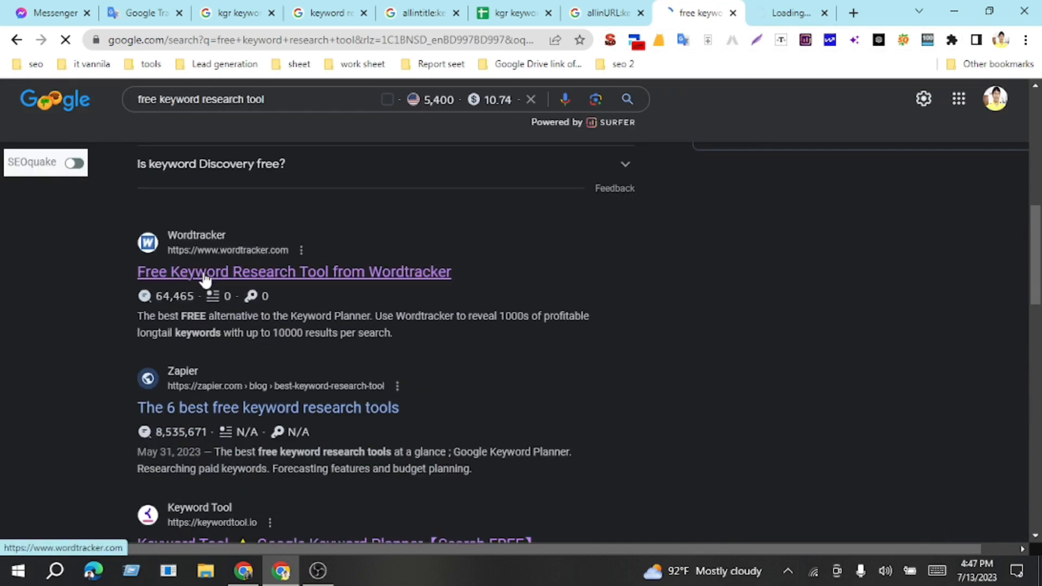
{"action": "middle_click", "coordinate": [205, 280]}
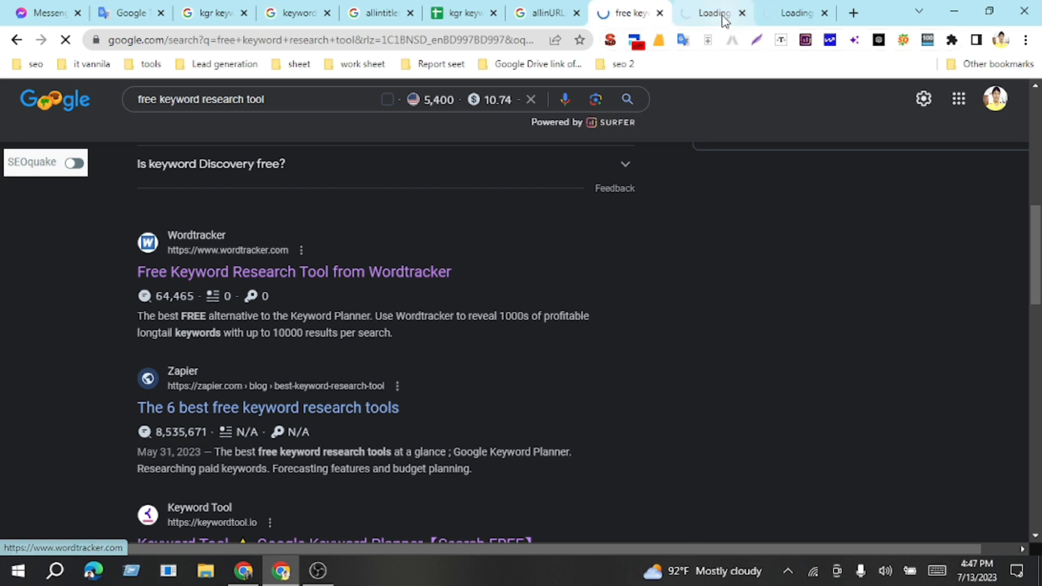
{"action": "left_click", "coordinate": [790, 17]}
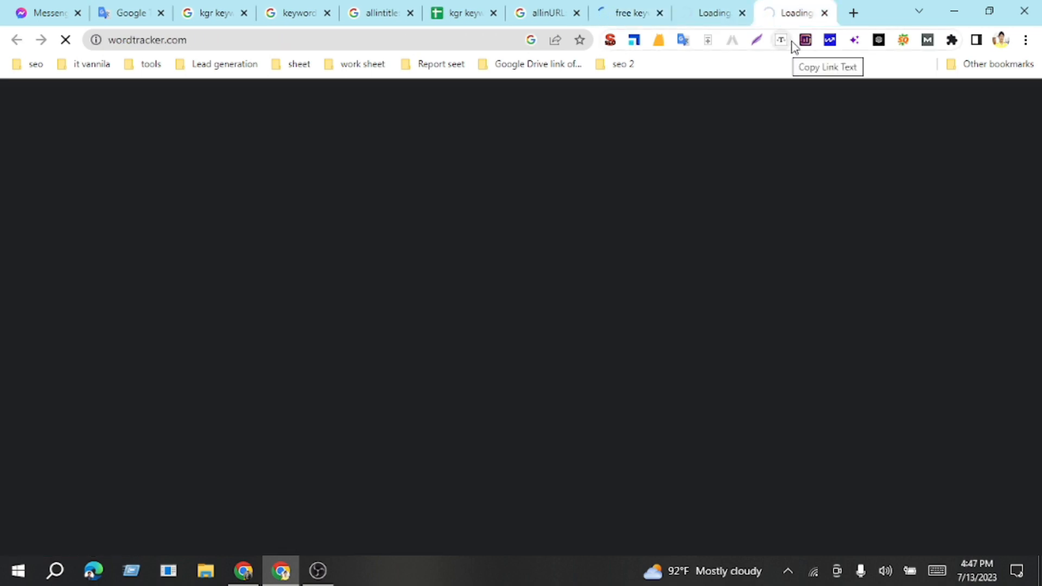
Step: Search Google for "ubbersuggest" in a new browser tab and open the Ubersuggest: Free Keyword Research Tool result
{"action": "left_click", "coordinate": [853, 13]}
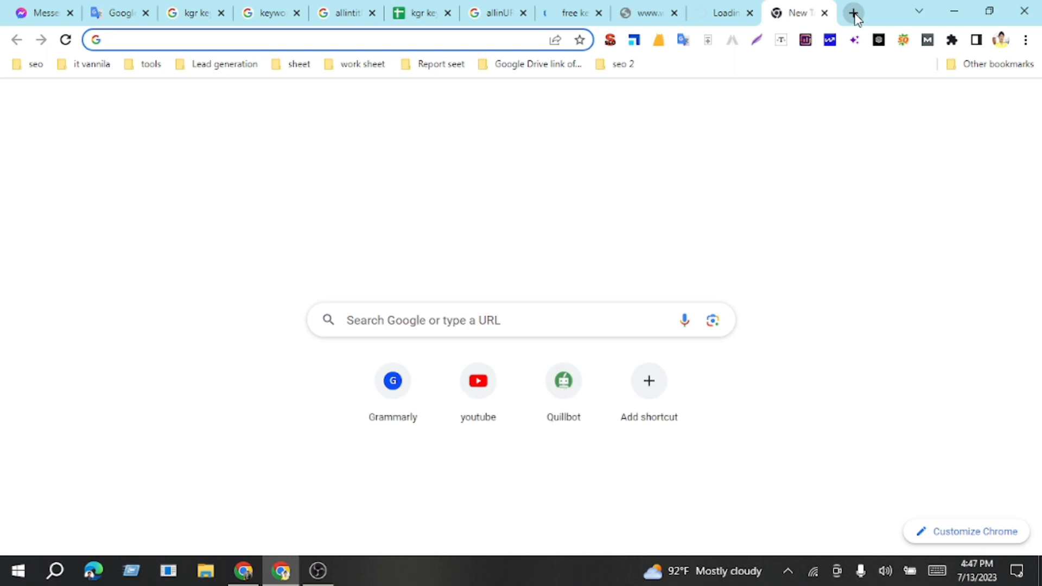
{"action": "type", "text": "ubb"}
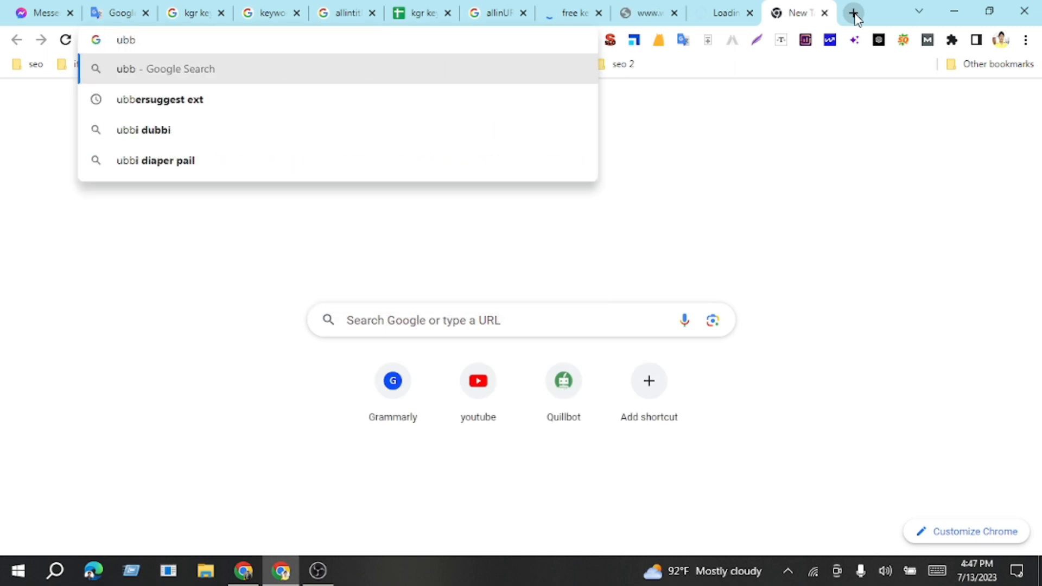
{"action": "type", "text": "ers"}
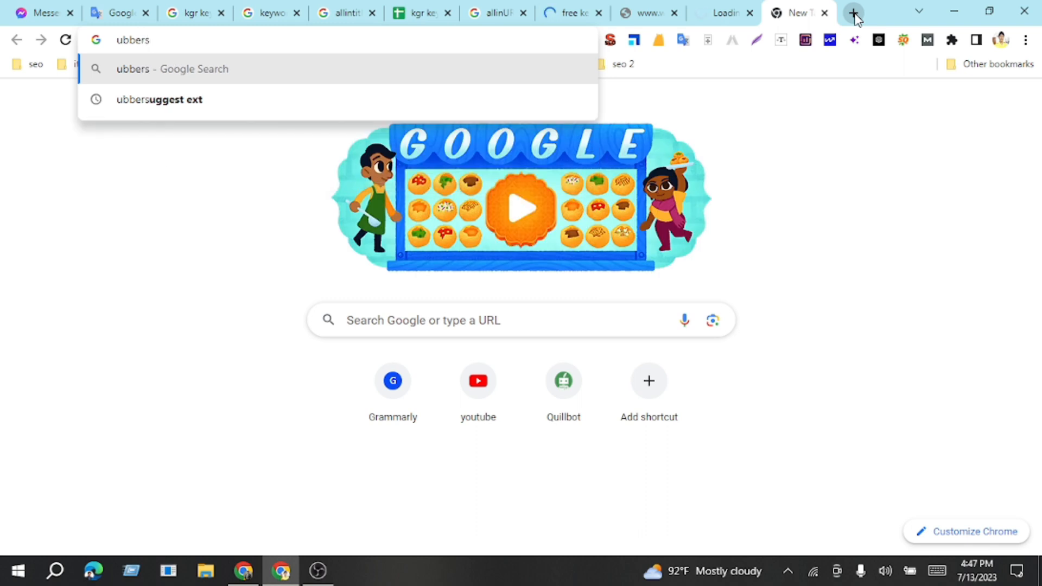
{"action": "type", "text": "ugges"}
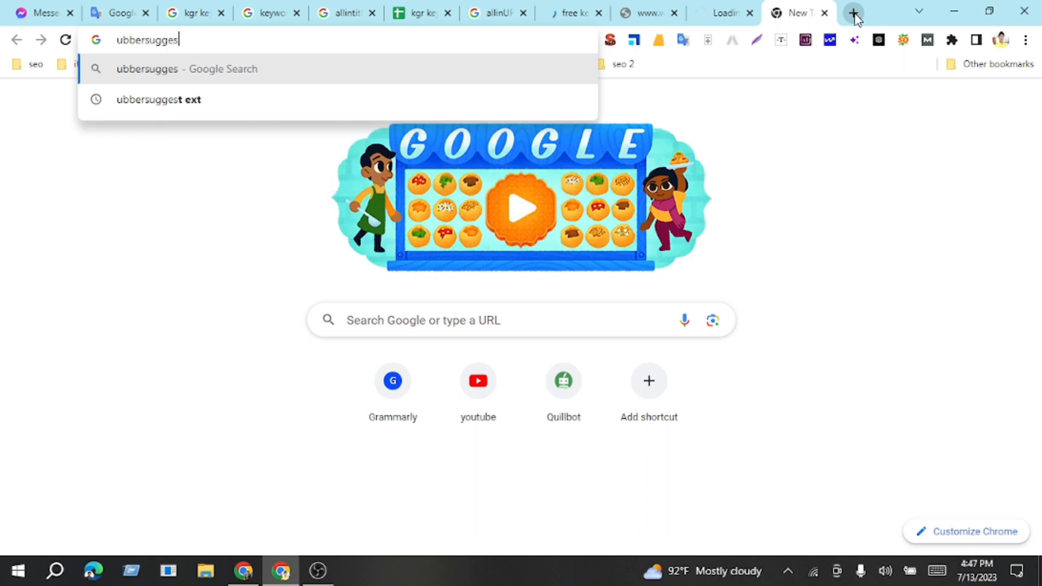
{"action": "type", "text": "t"}
{"action": "key", "text": "Return"}
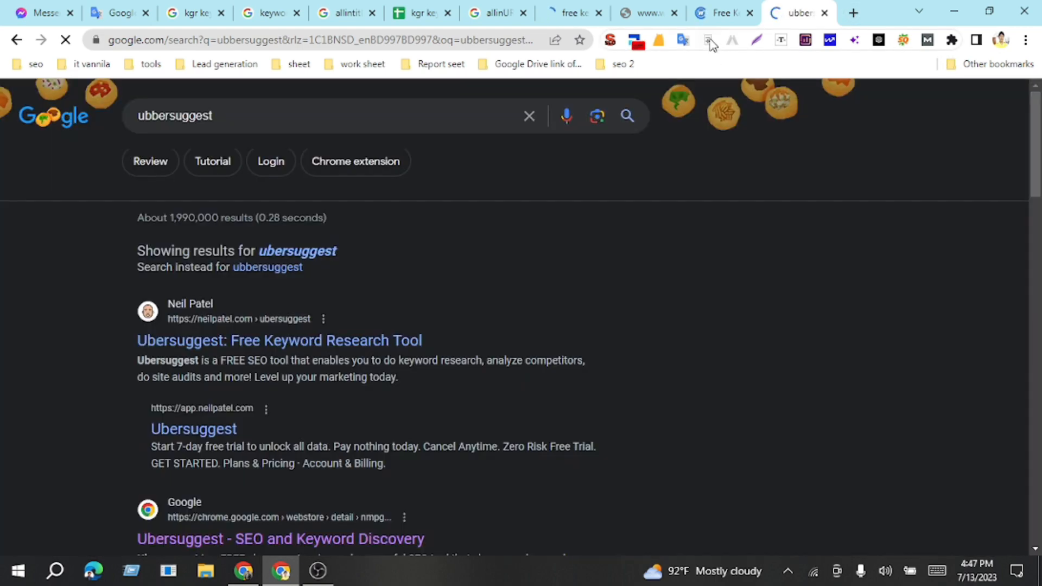
{"action": "left_click", "coordinate": [249, 346]}
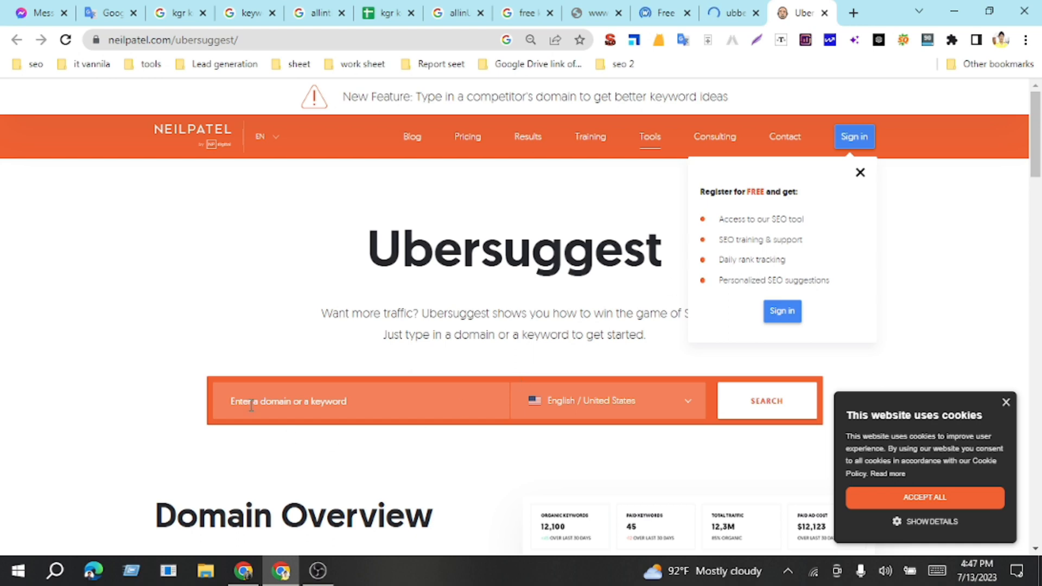
Step: Look up the keyword "online digital marketing" in Ubersuggest for English / United States
{"action": "scroll", "coordinate": [307, 382], "scroll_direction": "down", "scroll_amount": 3}
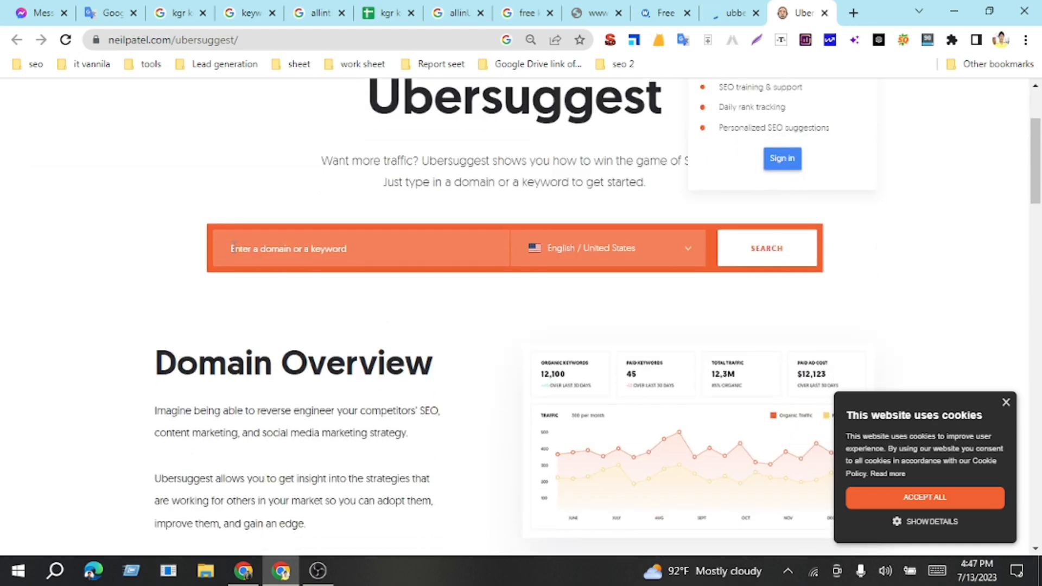
{"action": "left_click", "coordinate": [367, 242]}
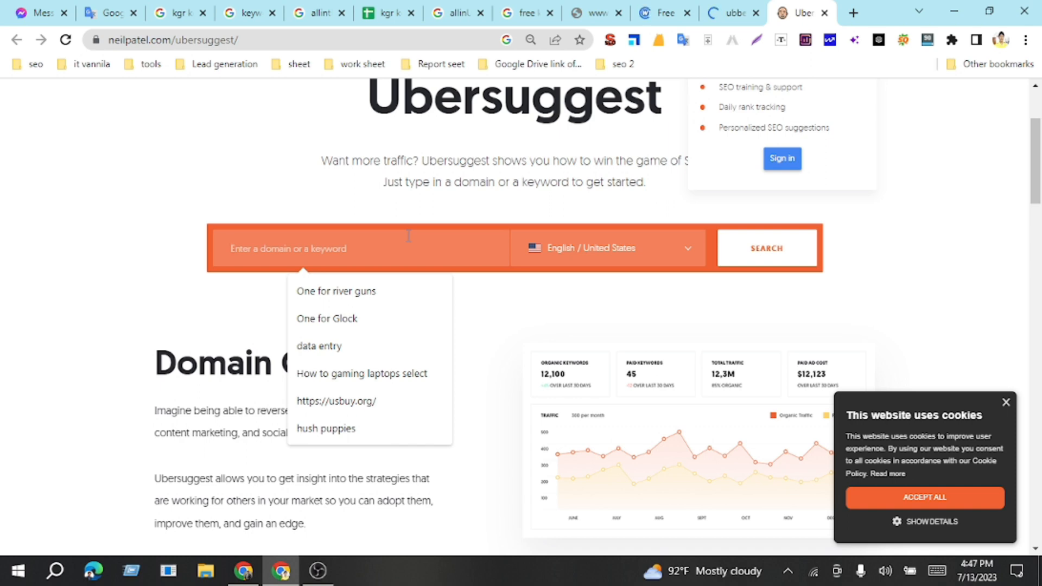
{"action": "type", "text": "onlin"}
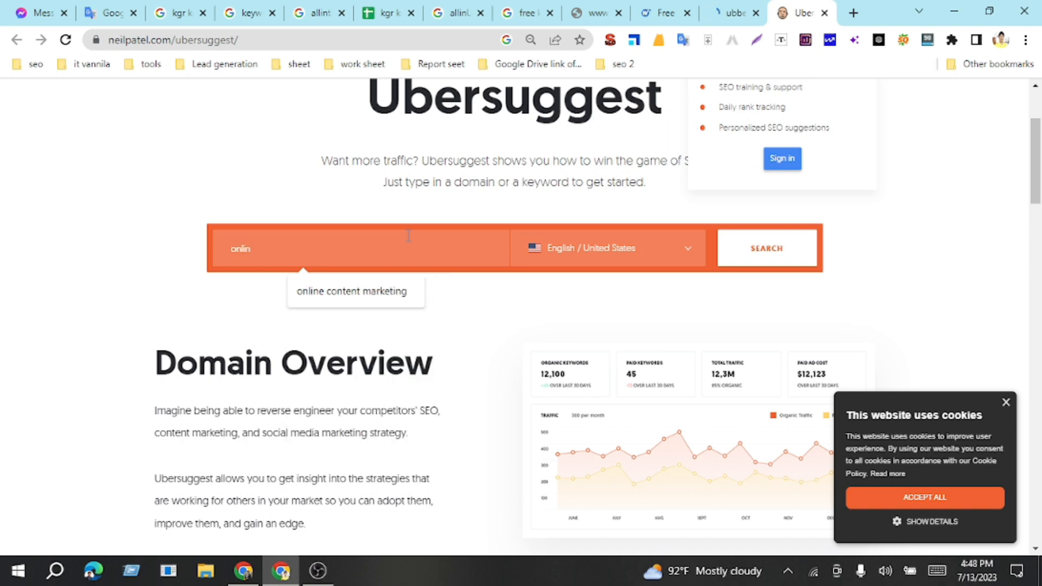
{"action": "type", "text": "e gi"}
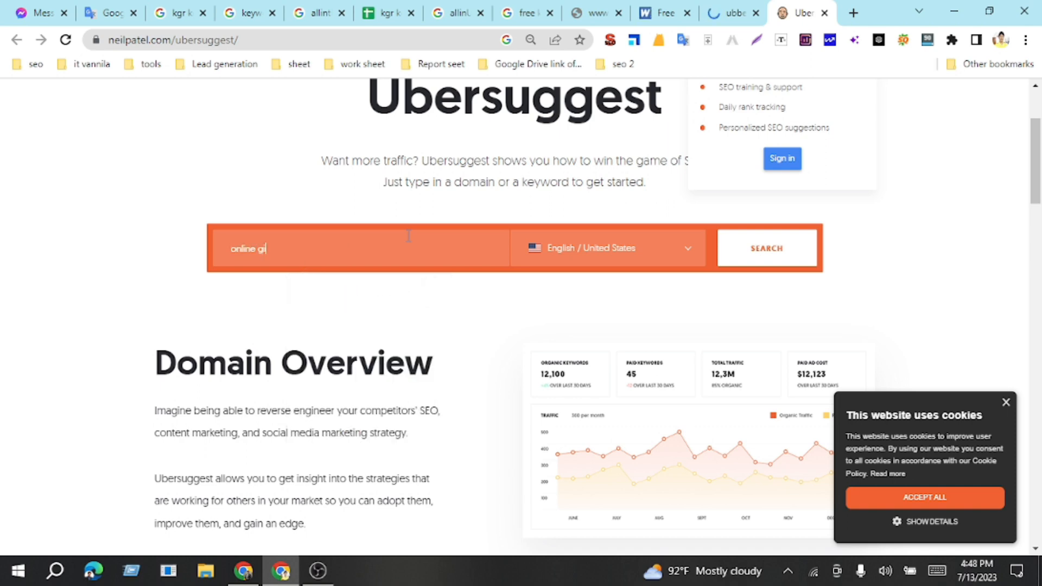
{"action": "key", "text": "BackSpace"}
{"action": "key", "text": "BackSpace"}
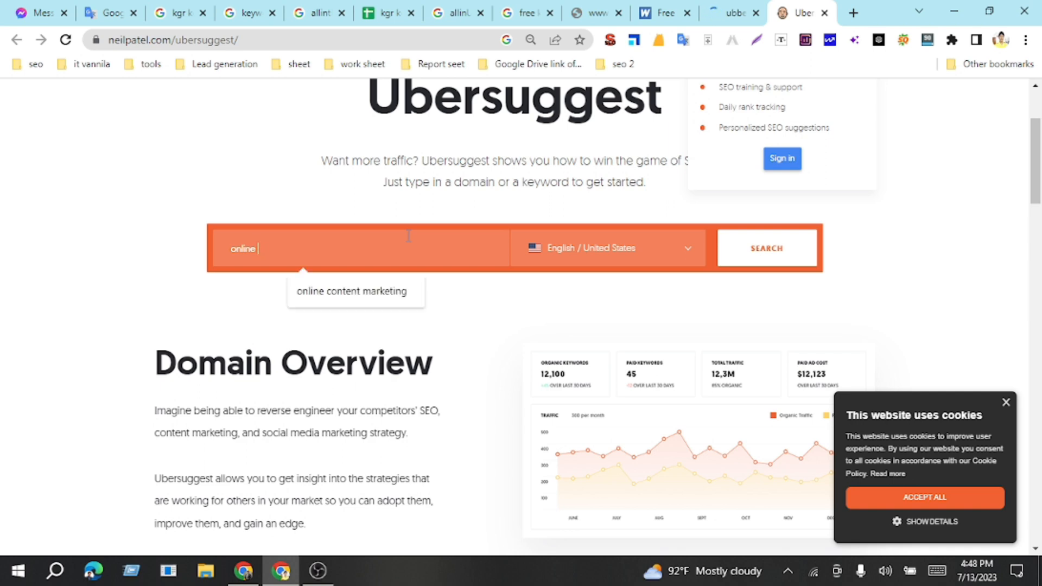
{"action": "type", "text": "digital marketing"}
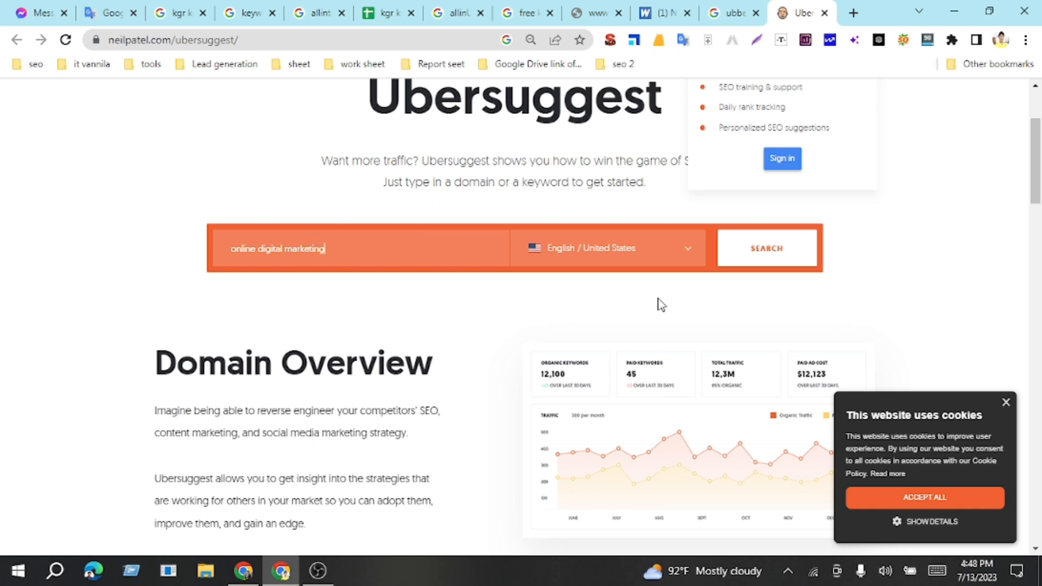
{"action": "left_click", "coordinate": [781, 254]}
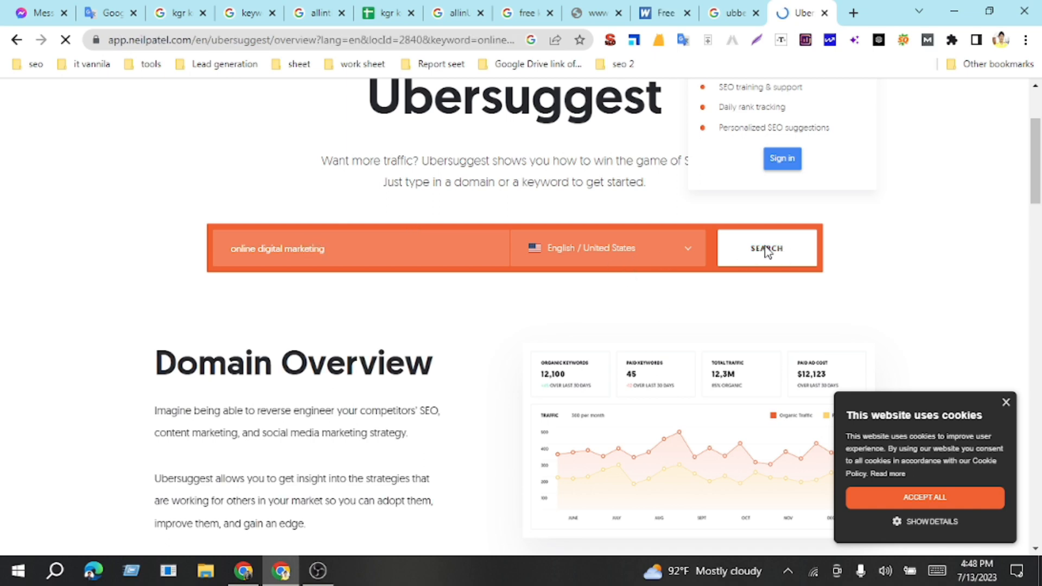
Step: Close the WordStream, Wordtracker and ubbersuggest Google search browser tabs
{"action": "left_click", "coordinate": [618, 13]}
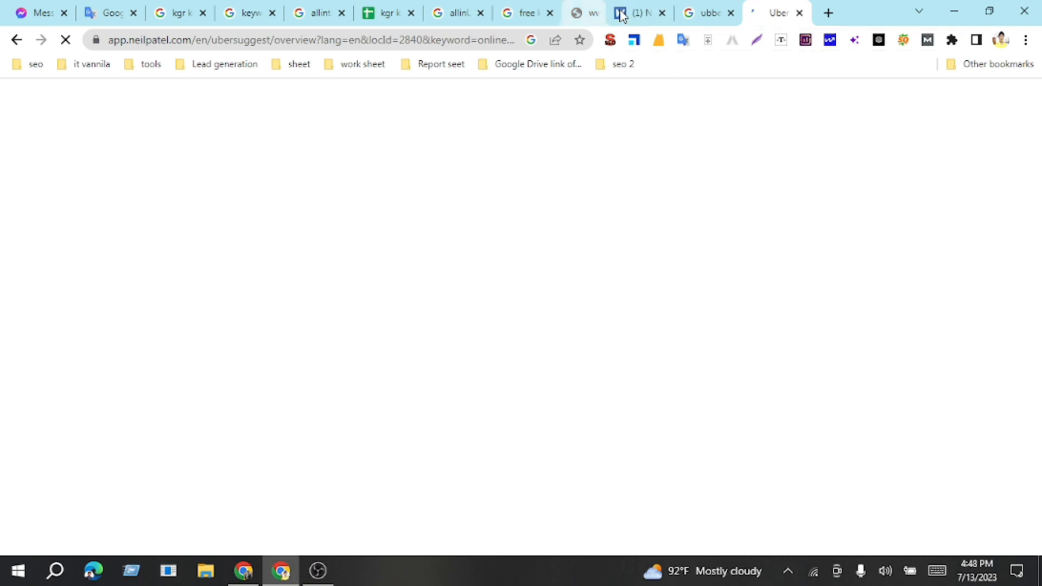
{"action": "left_click", "coordinate": [618, 13]}
{"action": "left_click", "coordinate": [618, 13]}
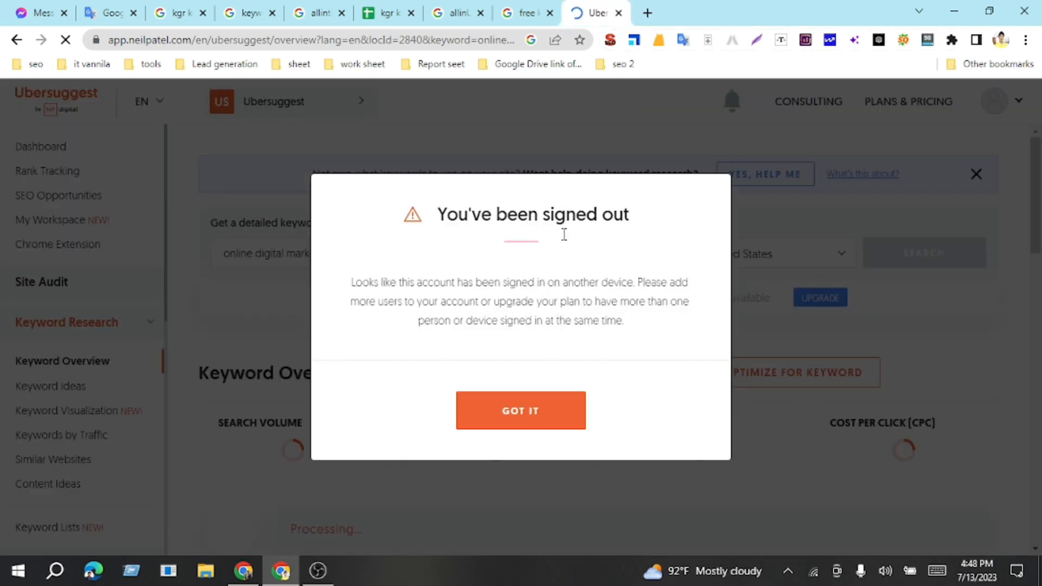
Step: Dismiss the signed-out notice and try to log in to Ubersuggest with the prefilled account credentials and Remember me enabled
{"action": "left_click", "coordinate": [520, 411]}
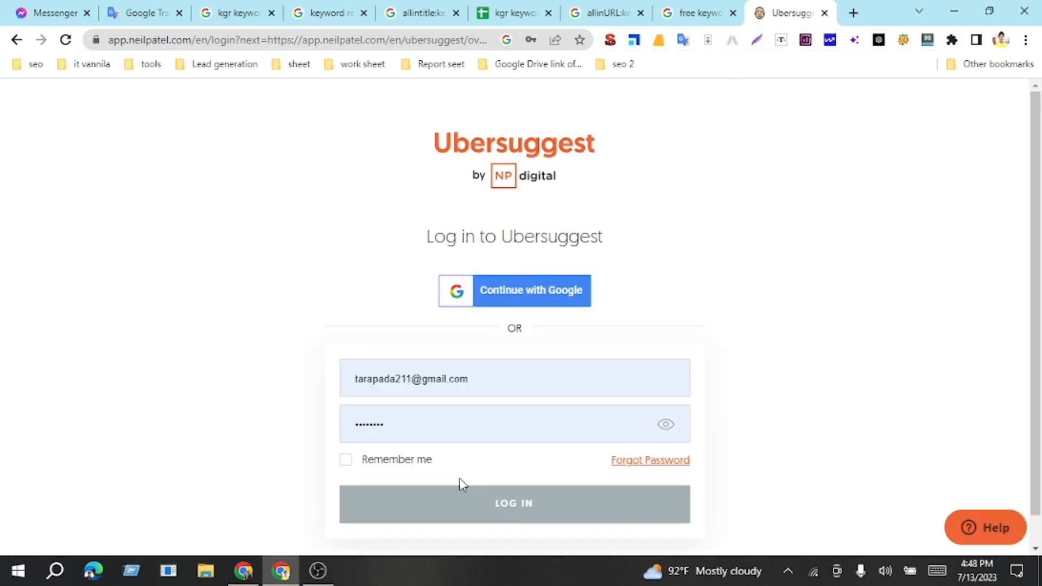
{"action": "left_click", "coordinate": [501, 504]}
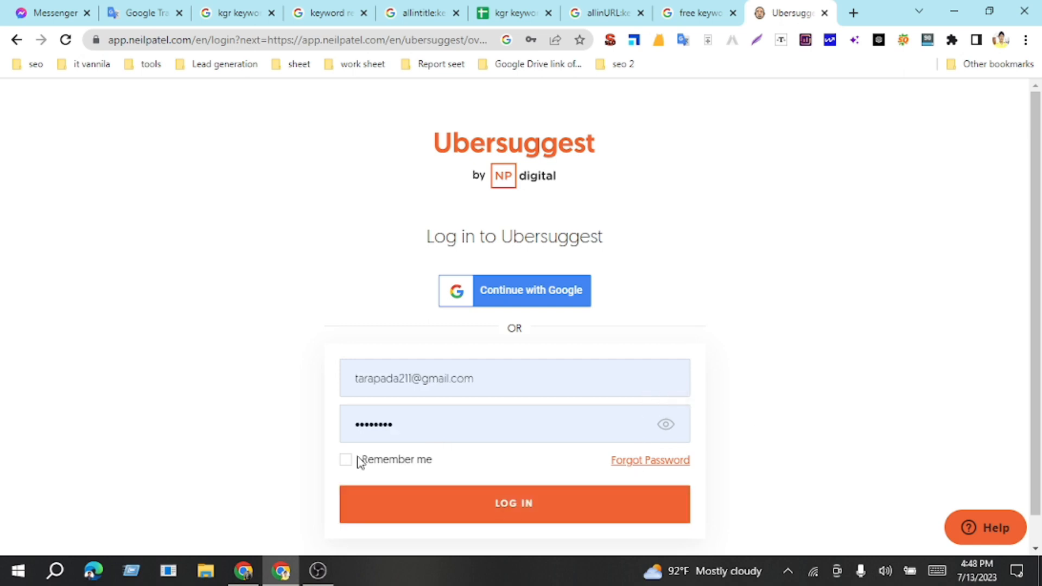
{"action": "left_click", "coordinate": [509, 505]}
{"action": "scroll", "coordinate": [785, 325], "scroll_direction": "down", "scroll_amount": 1}
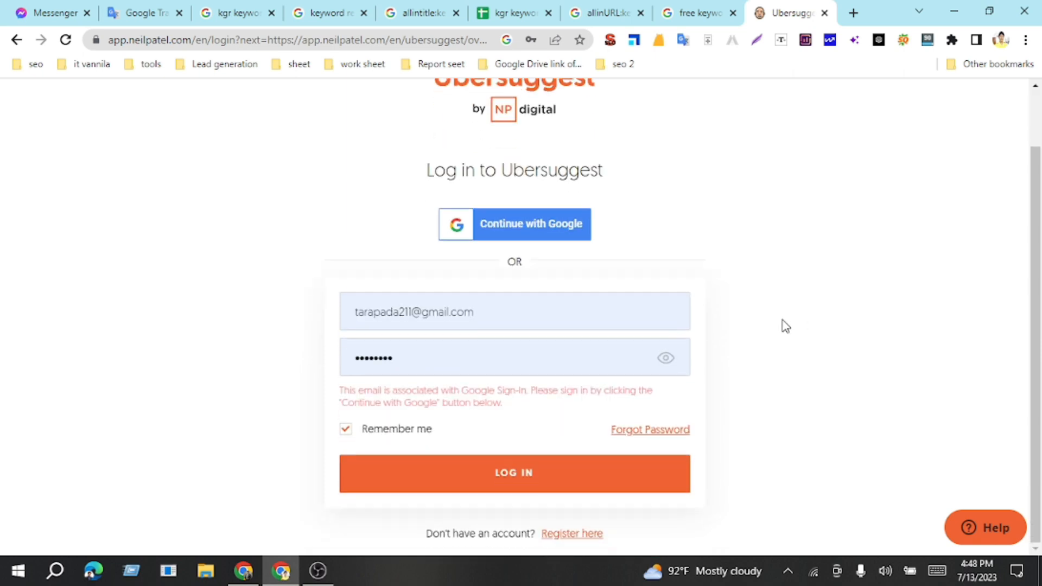
{"action": "scroll", "coordinate": [785, 326], "scroll_direction": "up", "scroll_amount": 1}
{"action": "scroll", "coordinate": [785, 325], "scroll_direction": "down", "scroll_amount": 1}
{"action": "left_click", "coordinate": [515, 479]}
{"action": "scroll", "coordinate": [762, 347], "scroll_direction": "up", "scroll_amount": 1}
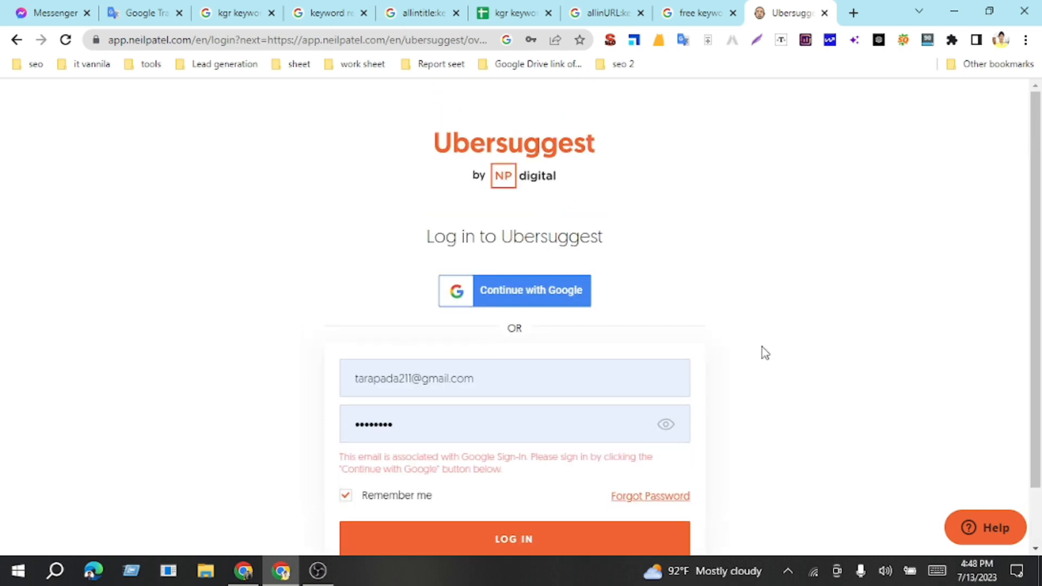
{"action": "scroll", "coordinate": [762, 346], "scroll_direction": "down", "scroll_amount": 1}
{"action": "scroll", "coordinate": [762, 347], "scroll_direction": "up", "scroll_amount": 1}
Step: Return to the keyword overview for "online digital marketing", close the sign-in prompt and review the keyword's metrics
{"action": "left_click", "coordinate": [17, 40]}
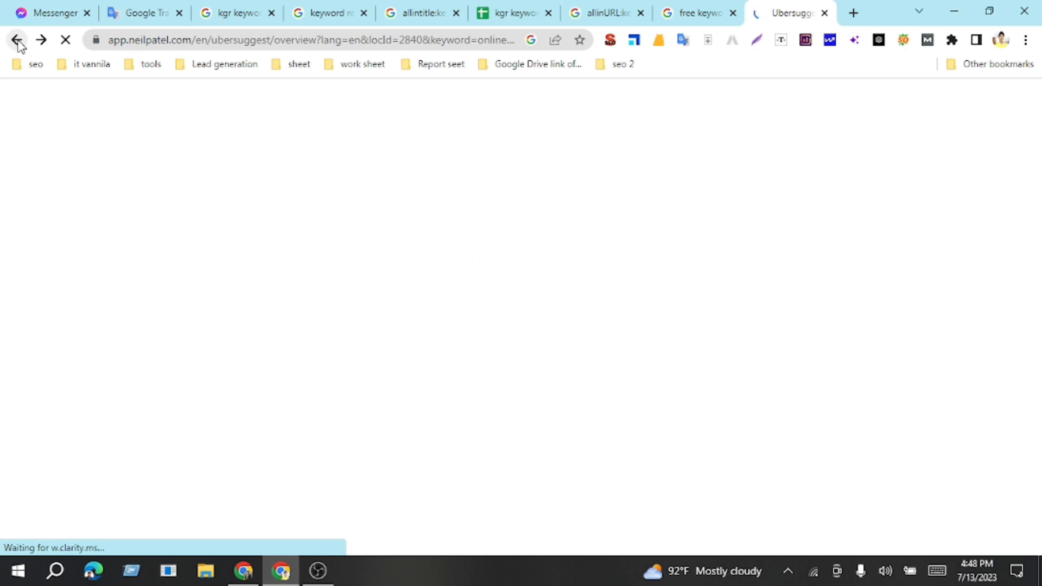
{"action": "left_click", "coordinate": [1014, 147]}
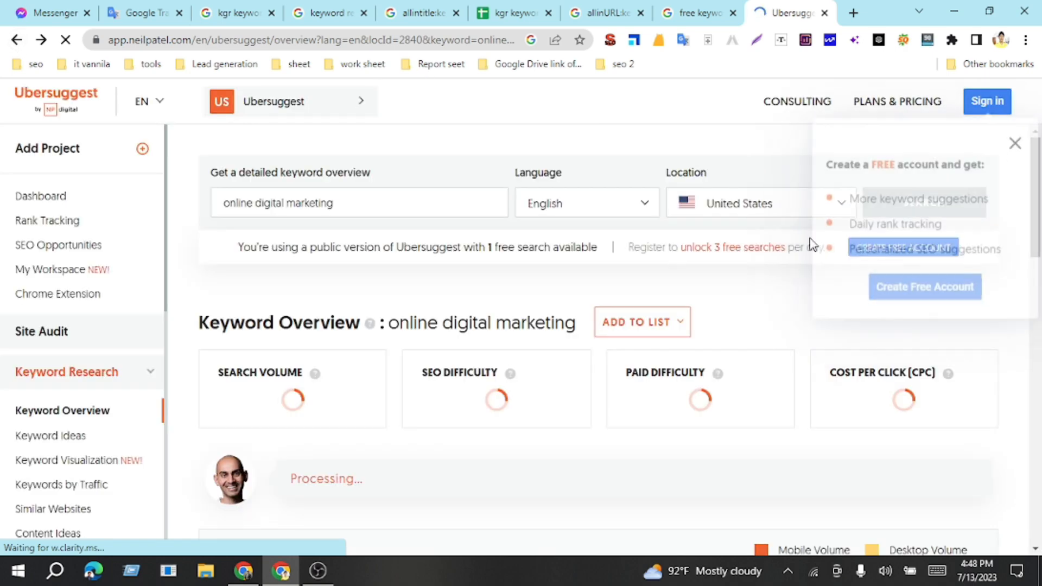
{"action": "scroll", "coordinate": [586, 277], "scroll_direction": "down", "scroll_amount": 1}
{"action": "scroll", "coordinate": [221, 232], "scroll_direction": "up", "scroll_amount": 2}
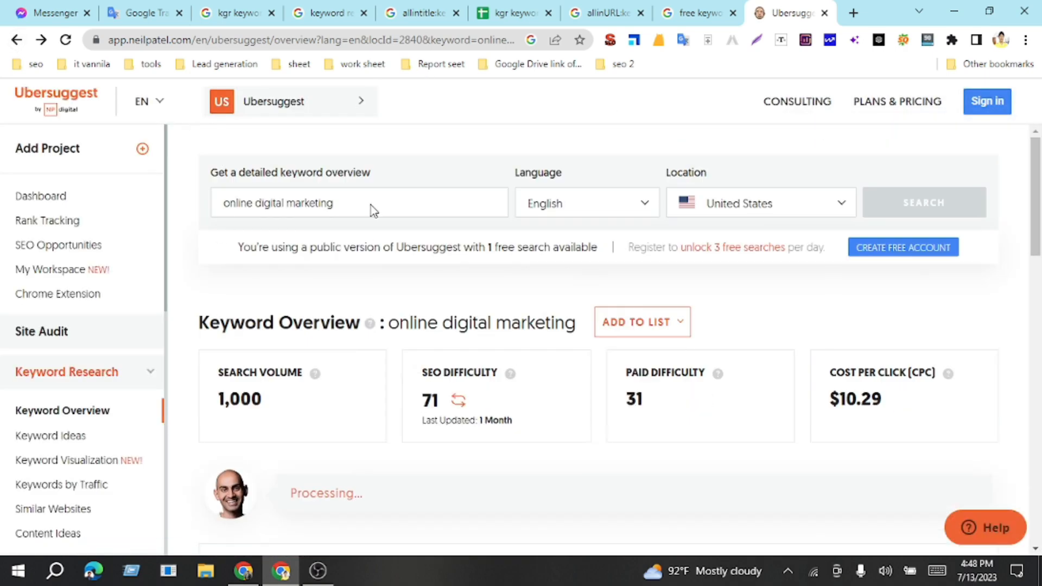
{"action": "scroll", "coordinate": [599, 296], "scroll_direction": "down", "scroll_amount": 5}
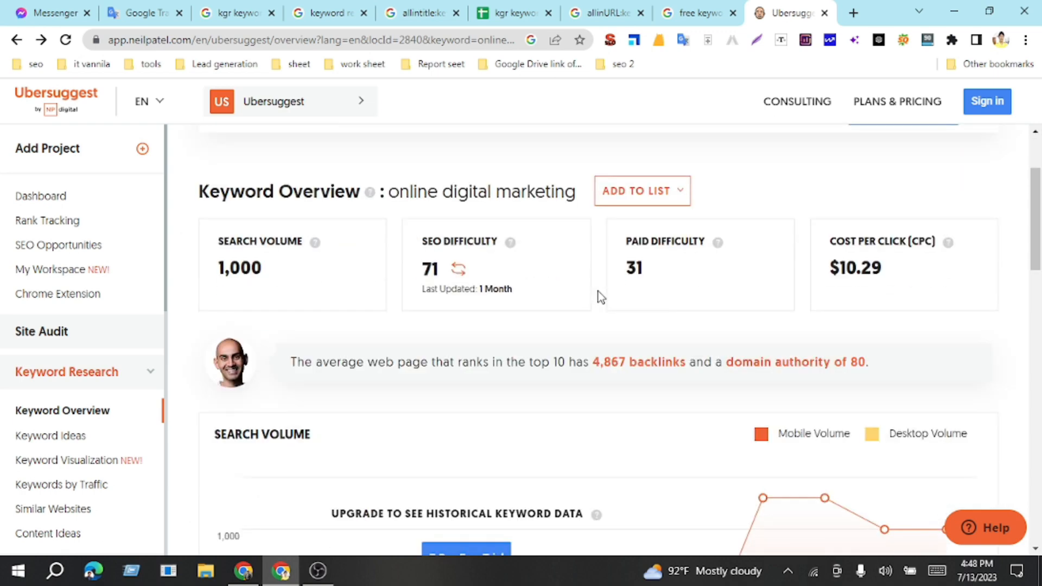
{"action": "scroll", "coordinate": [599, 296], "scroll_direction": "up", "scroll_amount": 3}
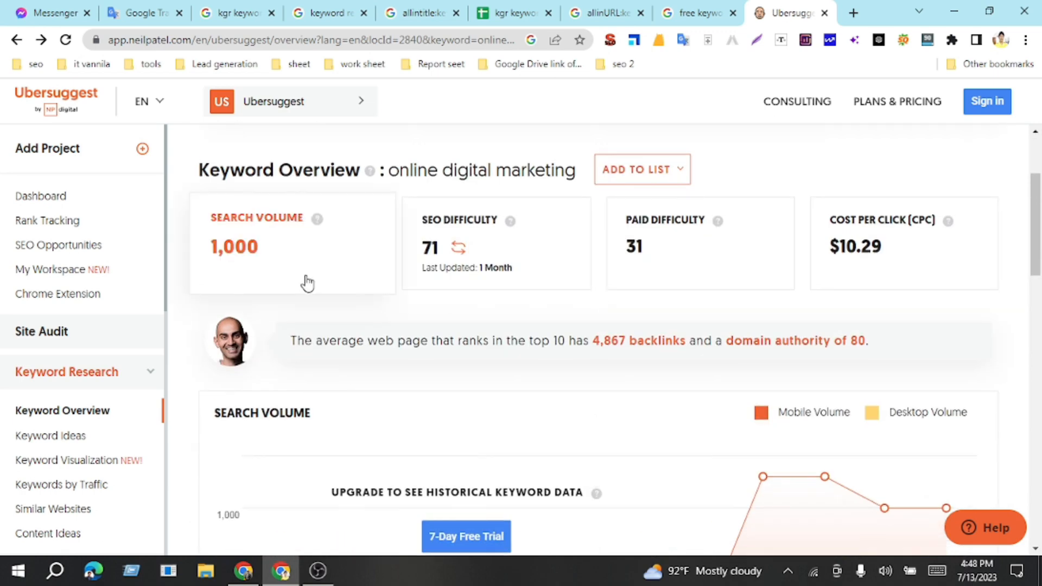
{"action": "scroll", "coordinate": [302, 235], "scroll_direction": "up", "scroll_amount": 3}
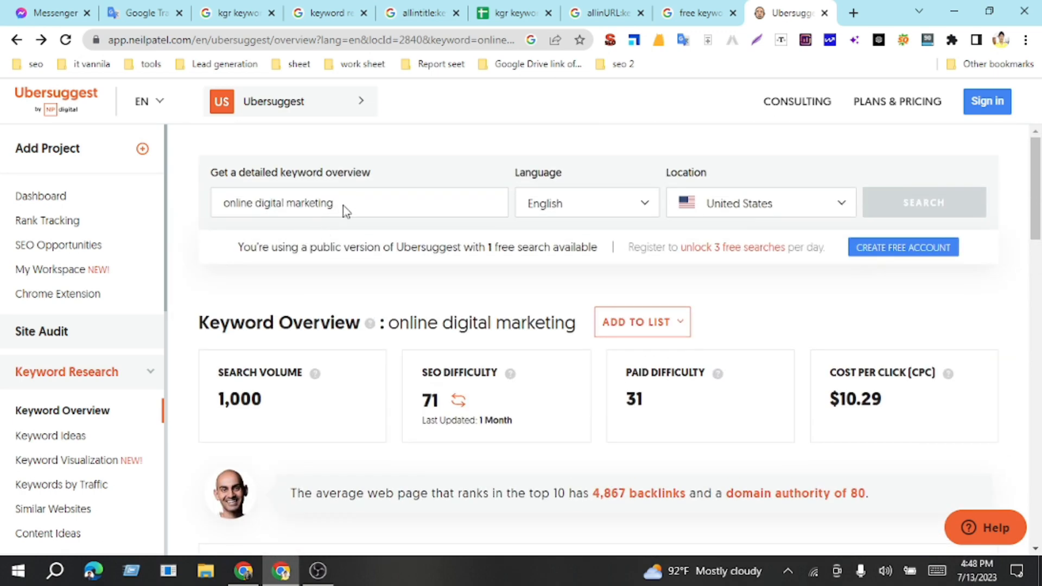
Step: Copy the keyword "online digital marketing" from Ubersuggest into cell A3 of the kgr keyword research sheet and enter 1000 in B3
{"action": "triple_click", "coordinate": [320, 211]}
{"action": "key", "text": "ctrl+c"}
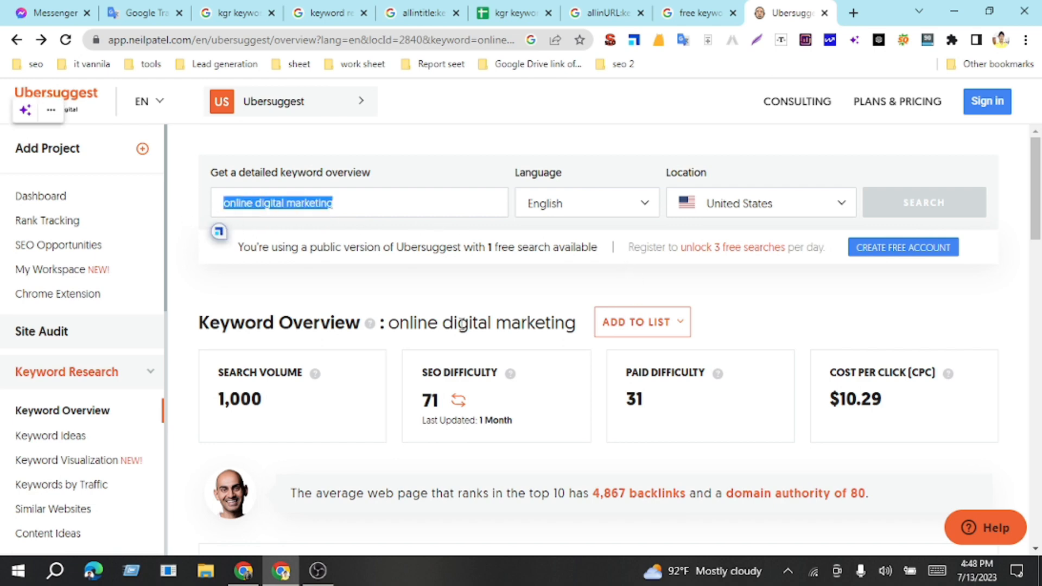
{"action": "scroll", "coordinate": [425, 277], "scroll_direction": "down", "scroll_amount": 2}
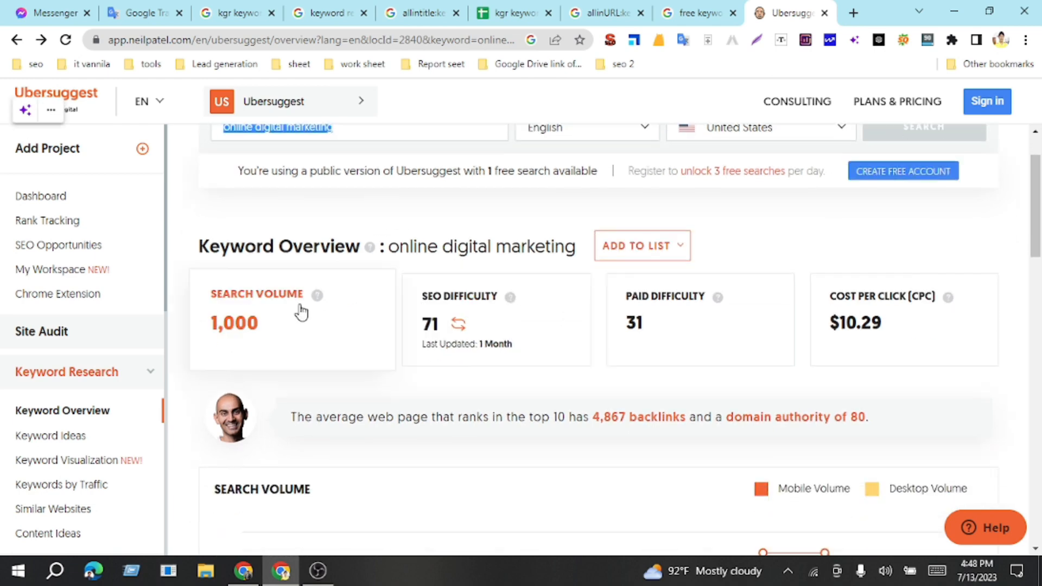
{"action": "left_click", "coordinate": [247, 326]}
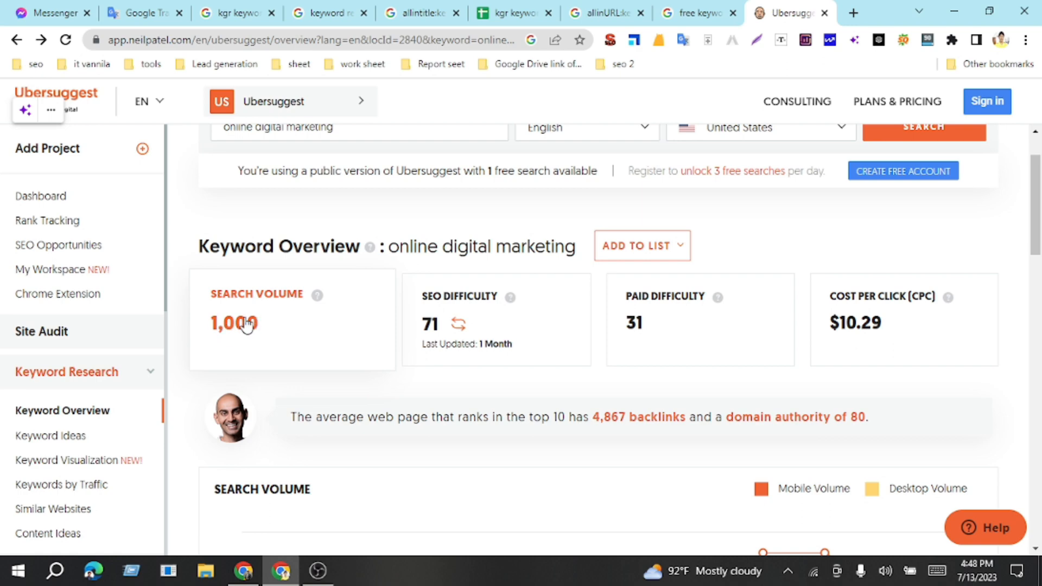
{"action": "left_click", "coordinate": [510, 12]}
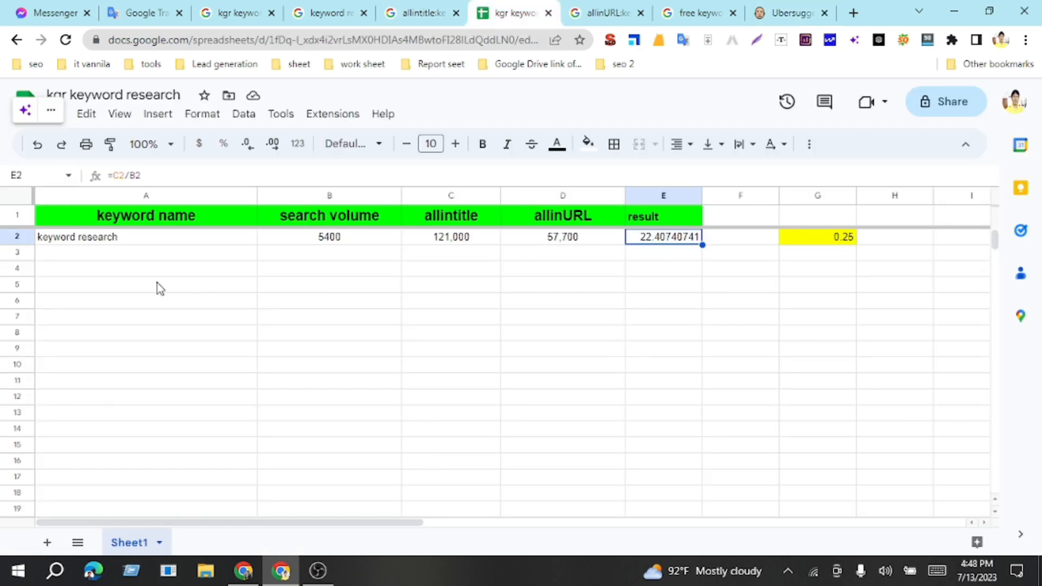
{"action": "left_click", "coordinate": [142, 256]}
{"action": "key", "text": "ctrl+v"}
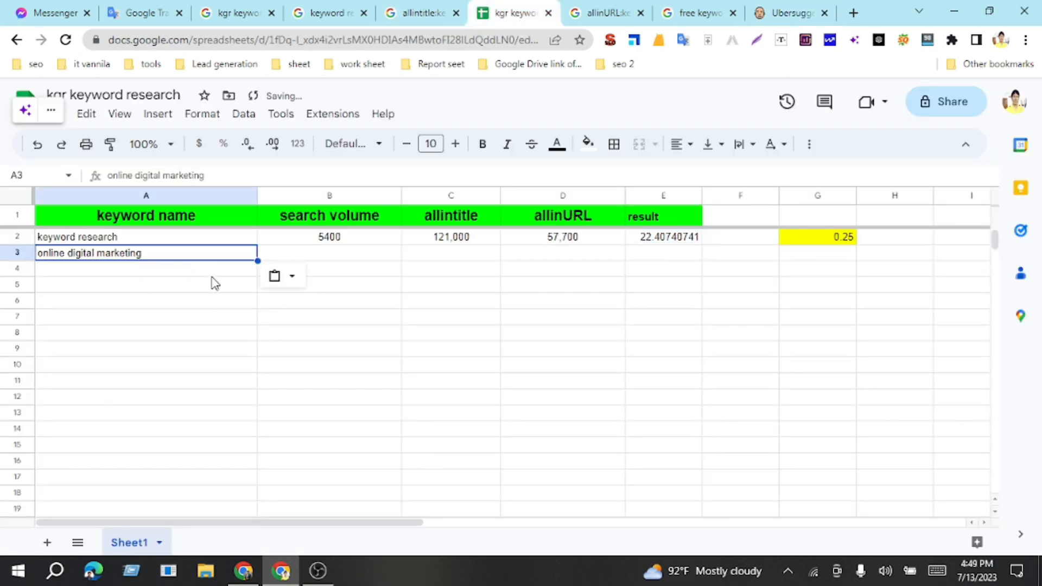
{"action": "left_click", "coordinate": [323, 255]}
{"action": "type", "text": "1000"}
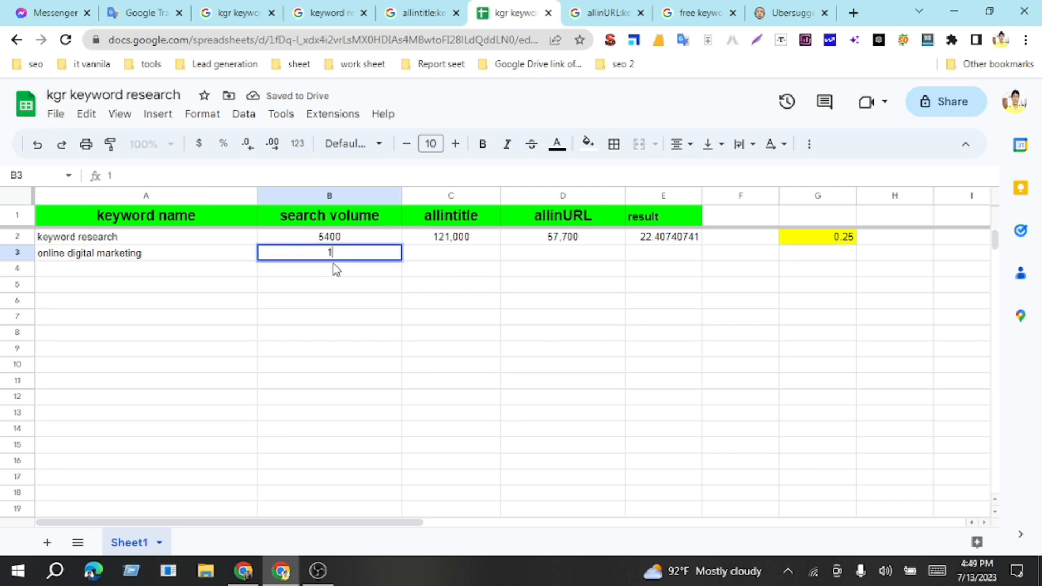
{"action": "left_click", "coordinate": [446, 259]}
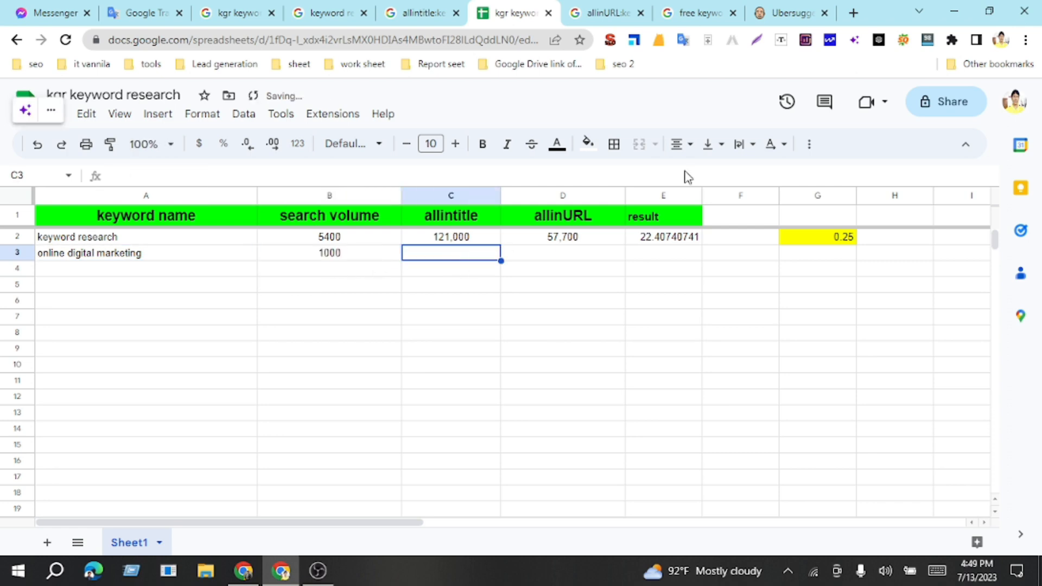
Step: Change the existing allintitle Google search to "allintitle:online digital marketing" and run it
{"action": "left_click", "coordinate": [399, 13]}
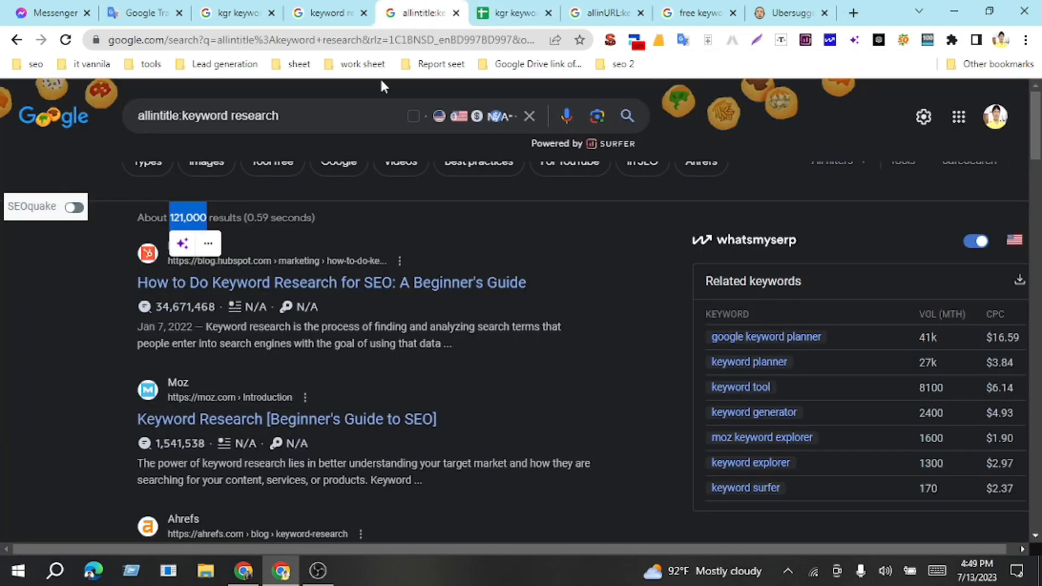
{"action": "left_click_drag", "start_coordinate": [186, 124], "coordinate": [344, 111]}
{"action": "key", "text": "BackSpace"}
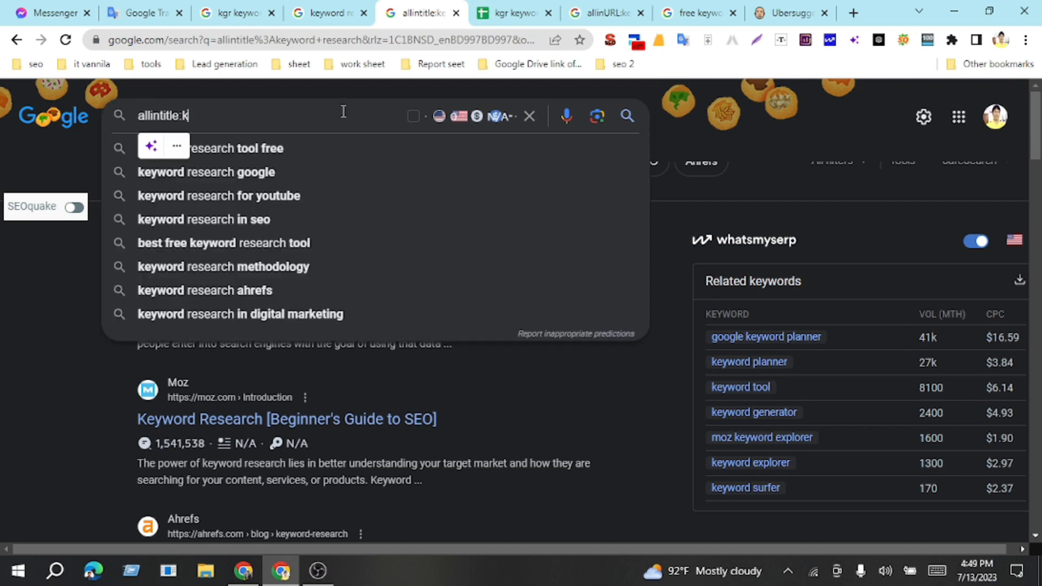
{"action": "type", "text": "online digital marketing"}
{"action": "key", "text": "Return"}
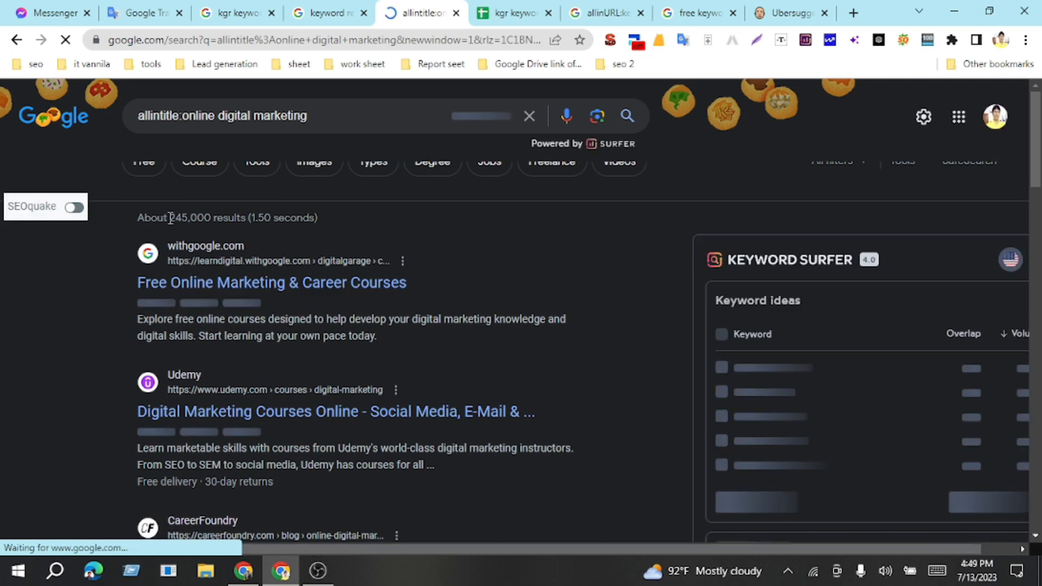
Step: Copy the allintitle result count 245,000 from Google into cell C3 of the kgr keyword research sheet as values only
{"action": "left_click_drag", "start_coordinate": [170, 217], "coordinate": [211, 223]}
{"action": "key", "text": "ctrl+c"}
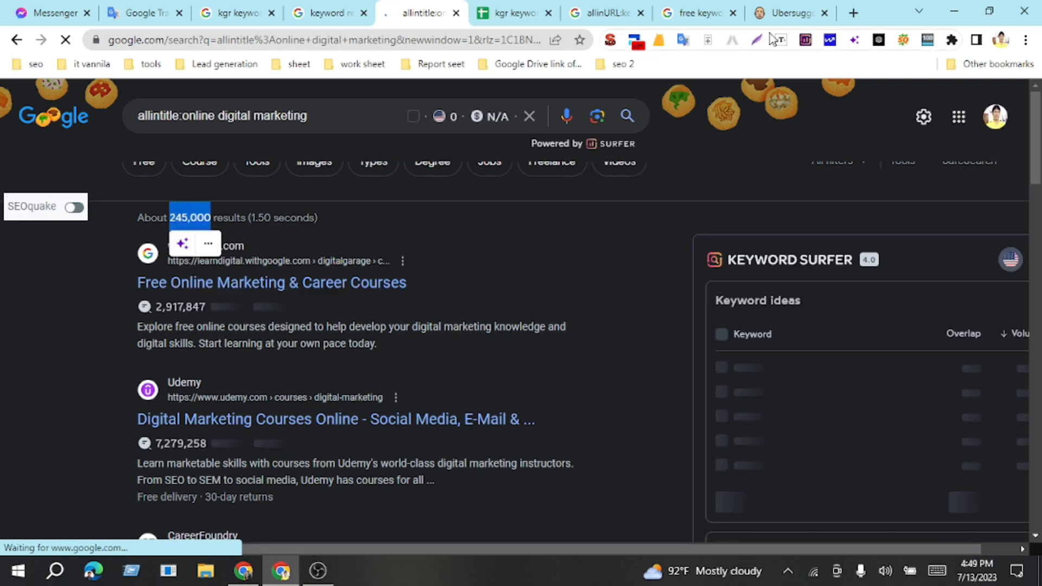
{"action": "left_click", "coordinate": [516, 12]}
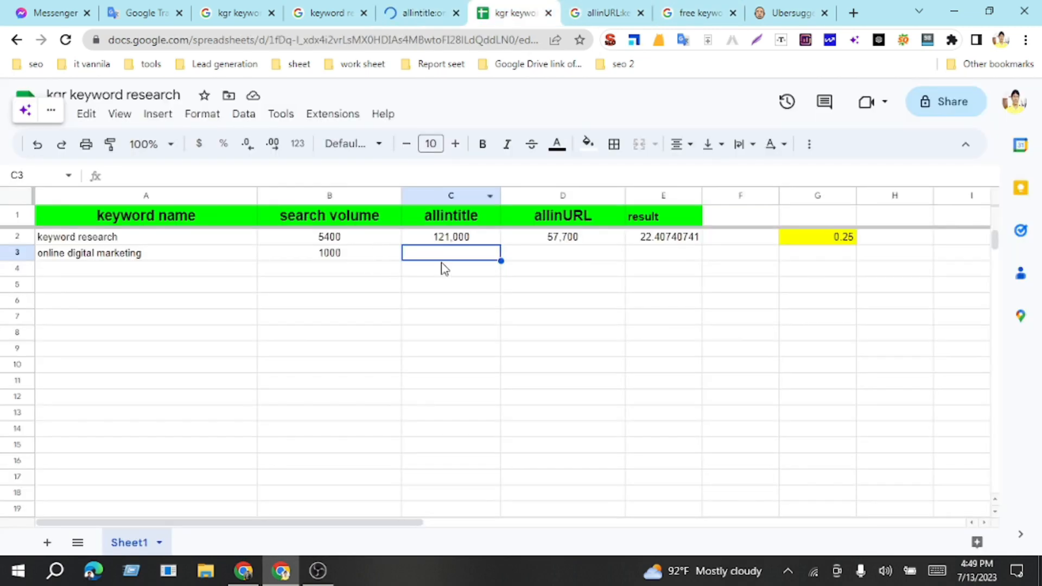
{"action": "key", "text": "ctrl+v"}
{"action": "left_click", "coordinate": [529, 276]}
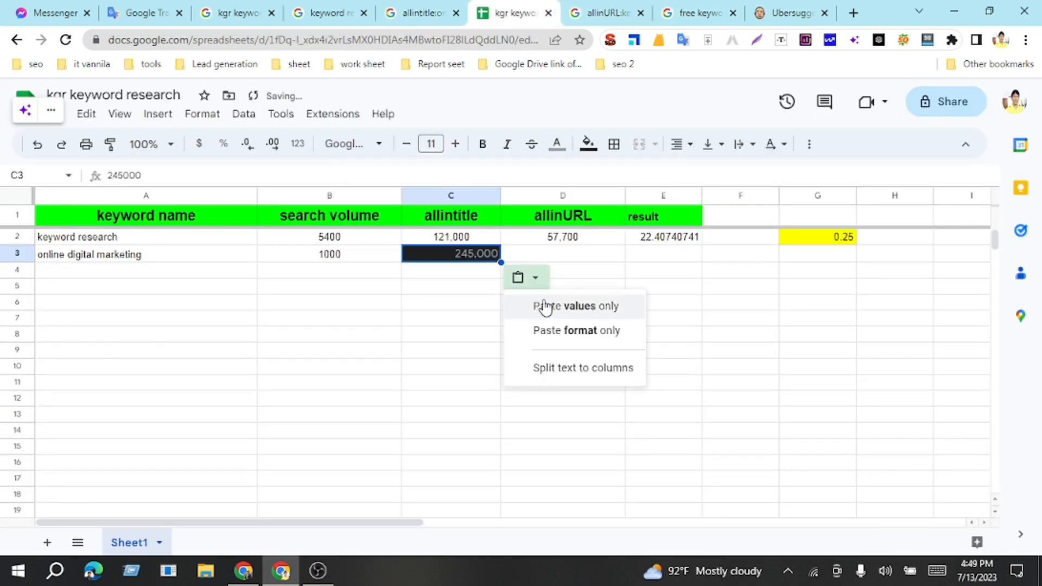
{"action": "left_click", "coordinate": [542, 305]}
Step: Copy the keyword from A3, change the existing allinURL Google search to "allinURL:online digital marketing" and run it
{"action": "left_click", "coordinate": [562, 257]}
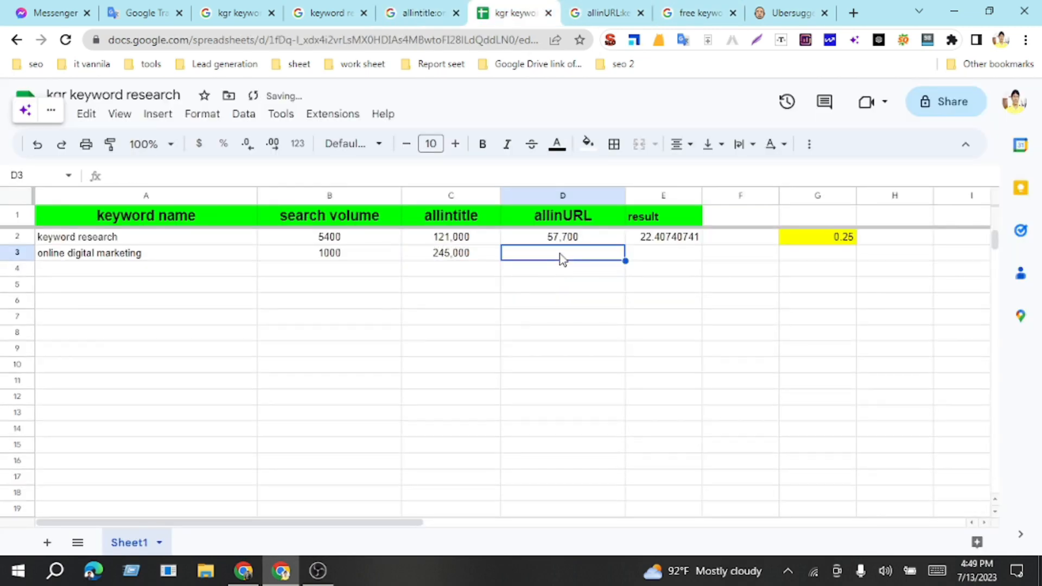
{"action": "left_click", "coordinate": [150, 259]}
{"action": "left_click", "coordinate": [605, 12]}
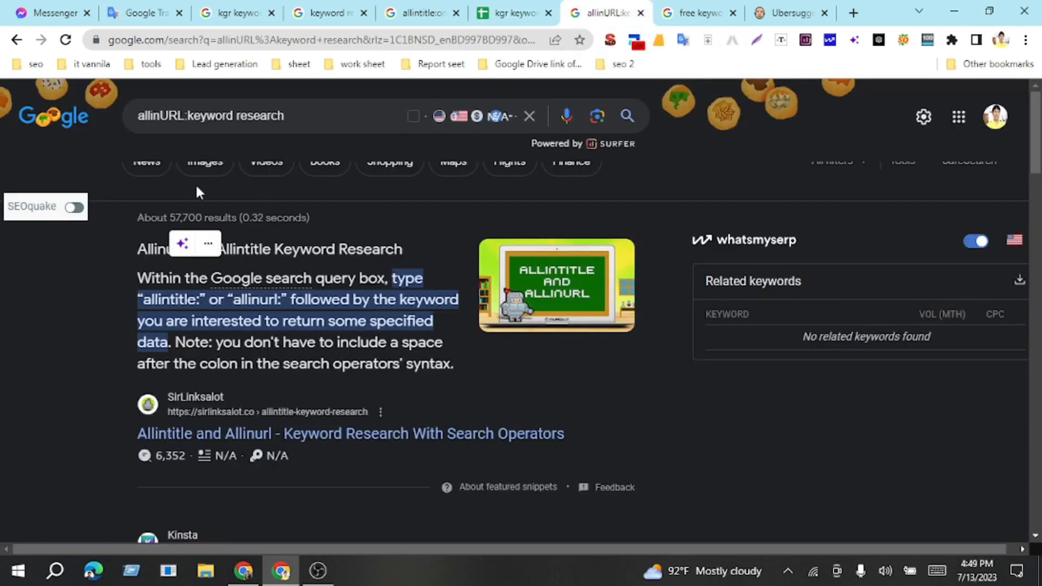
{"action": "left_click_drag", "start_coordinate": [191, 112], "coordinate": [321, 116]}
{"action": "type", "text": "online digital marketing"}
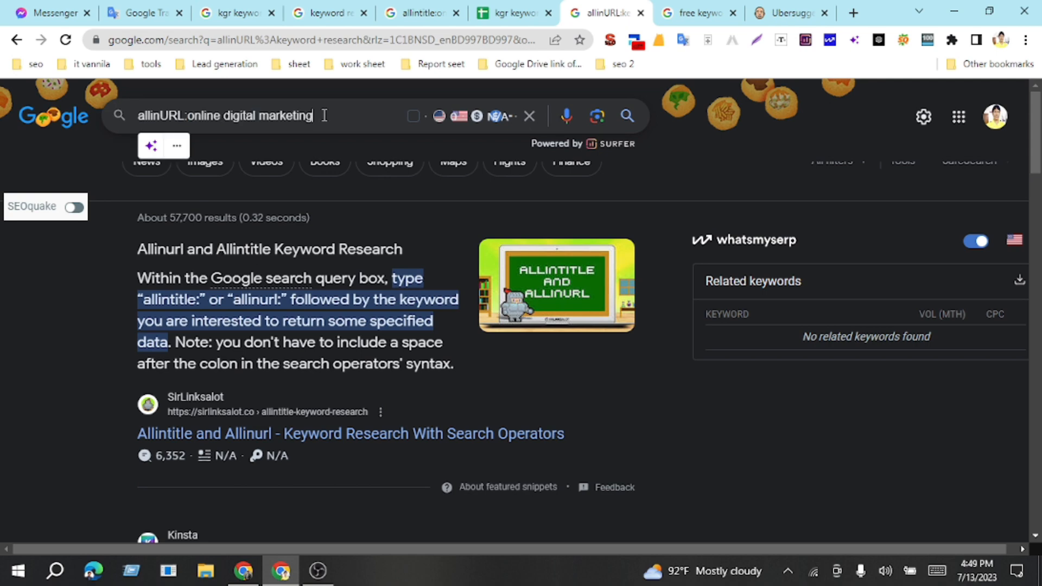
{"action": "key", "text": "Return"}
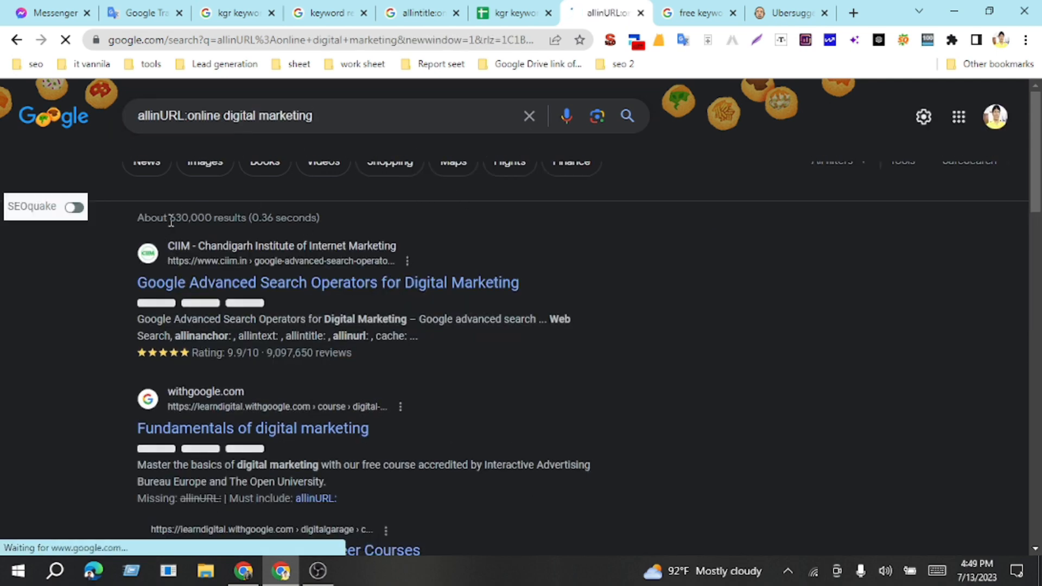
Step: Copy the allinURL result count 630,000 from Google into cell D3 of the sheet as values only
{"action": "left_click_drag", "start_coordinate": [168, 217], "coordinate": [215, 216]}
{"action": "key", "text": "ctrl+c"}
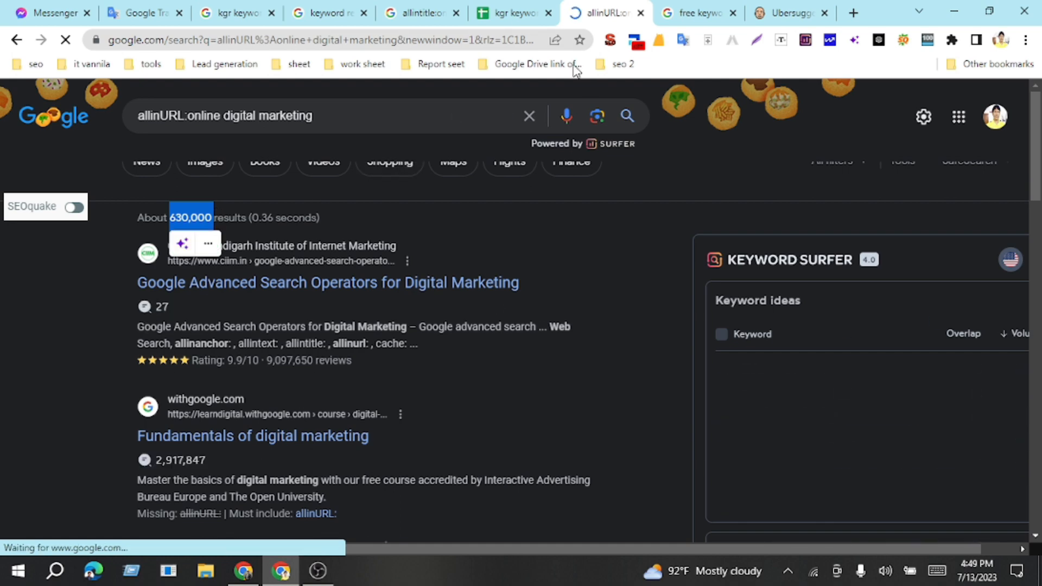
{"action": "left_click", "coordinate": [491, 12]}
{"action": "left_click", "coordinate": [530, 256]}
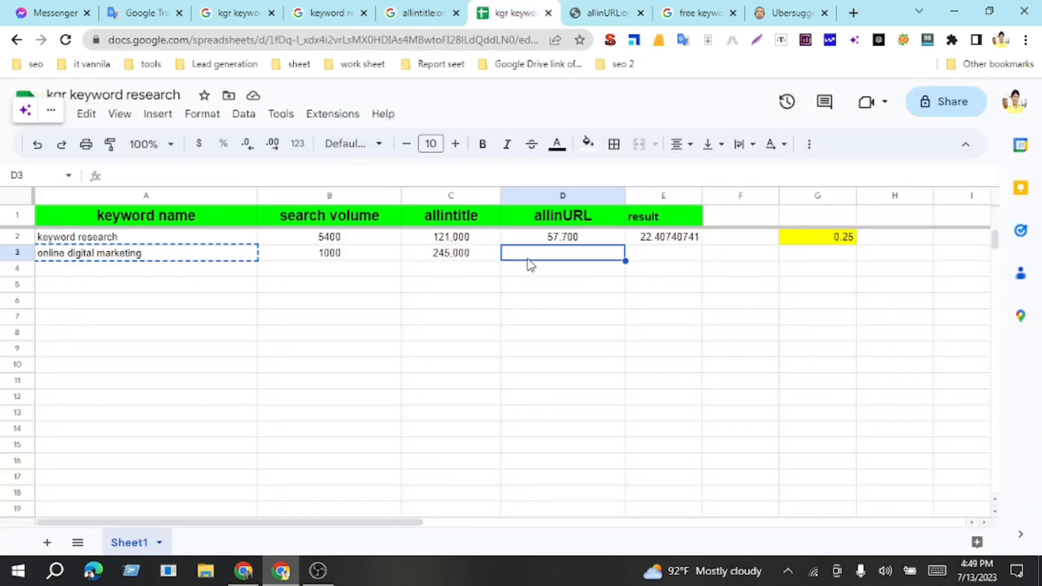
{"action": "key", "text": "ctrl+v"}
{"action": "left_click", "coordinate": [643, 275]}
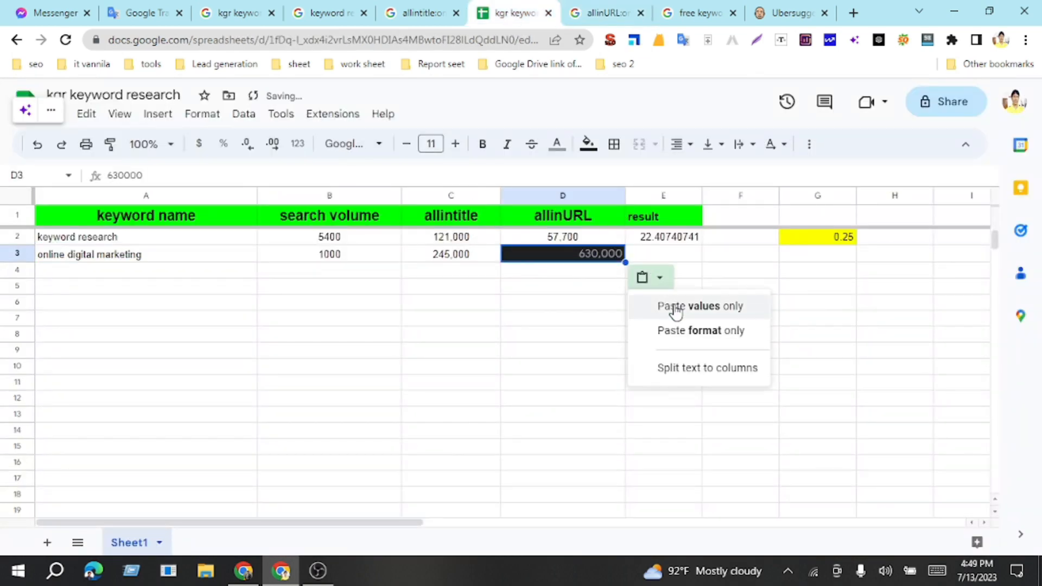
{"action": "left_click", "coordinate": [675, 303]}
Step: Extend the result formula from E2 down to E3 and compare the new result with the threshold in G2
{"action": "left_click", "coordinate": [674, 255]}
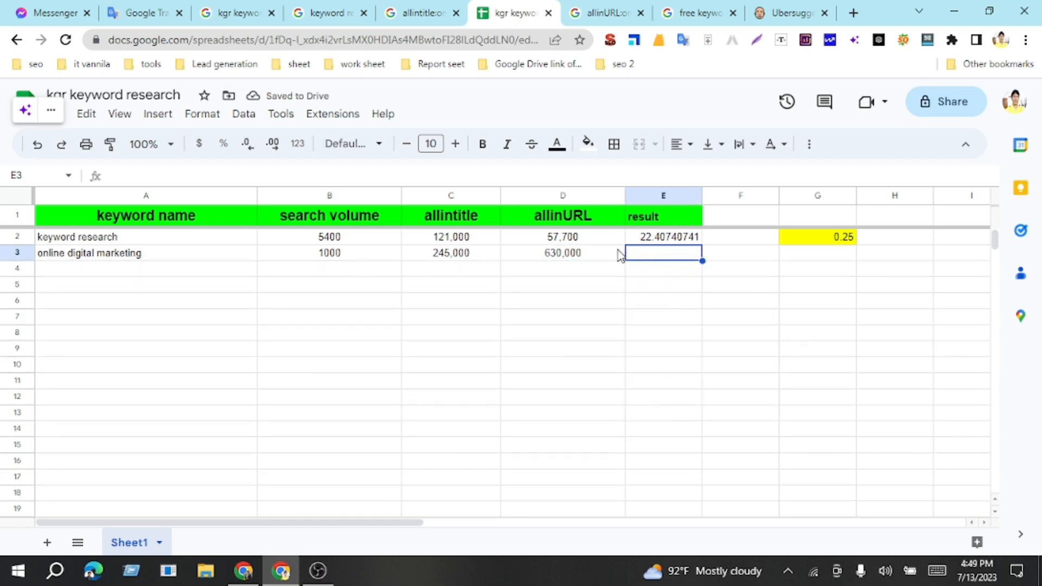
{"action": "left_click", "coordinate": [688, 242]}
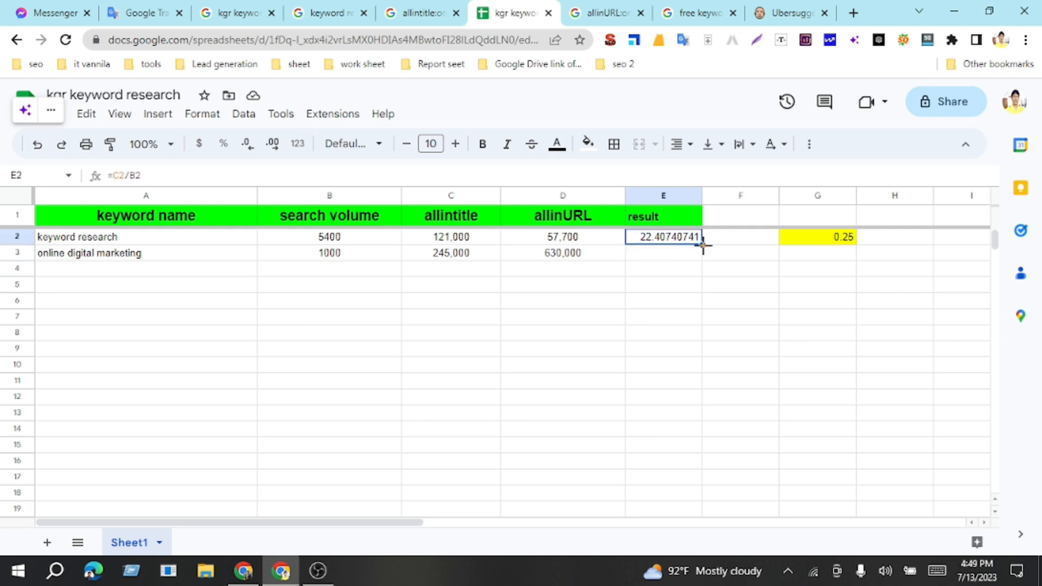
{"action": "left_click_drag", "start_coordinate": [703, 245], "coordinate": [701, 254]}
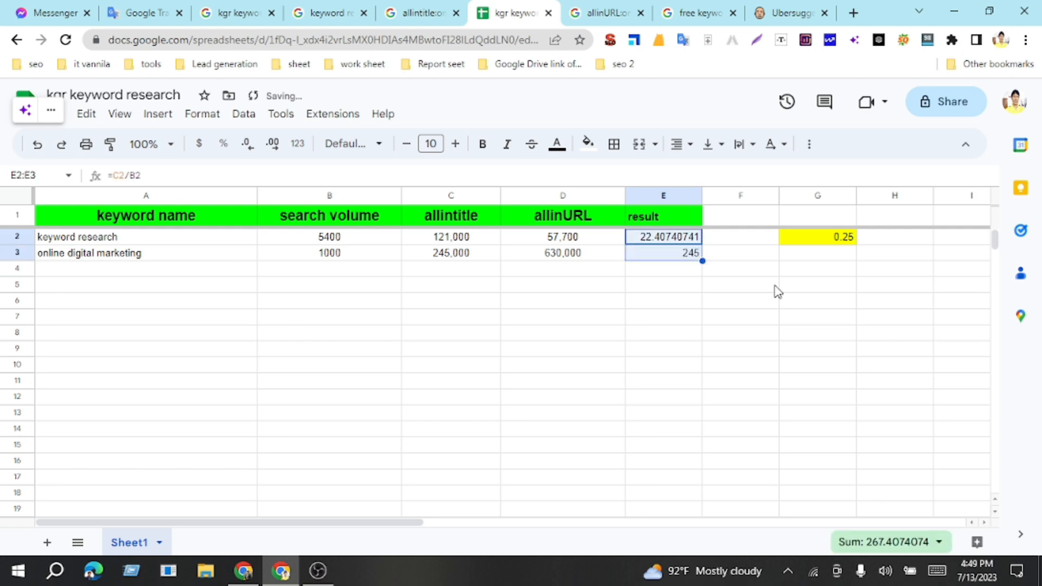
{"action": "left_click", "coordinate": [775, 286]}
{"action": "left_click", "coordinate": [691, 256]}
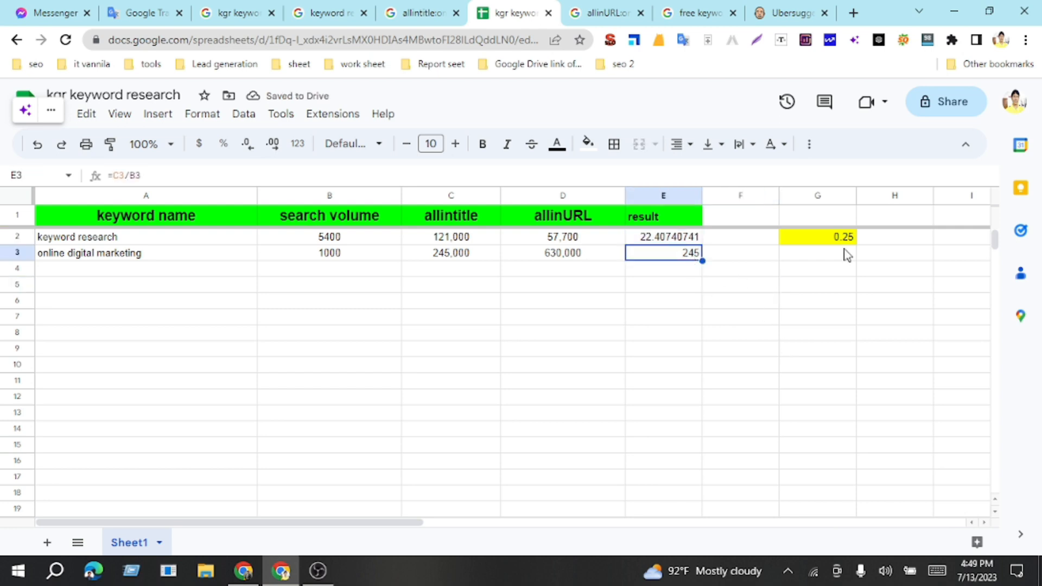
{"action": "left_click", "coordinate": [844, 242]}
{"action": "left_click", "coordinate": [683, 257]}
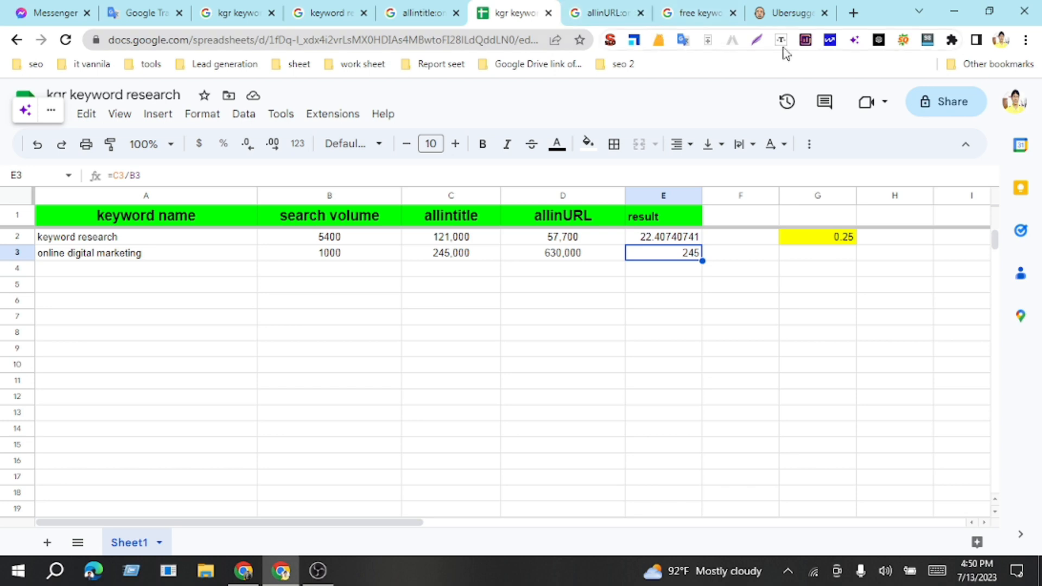
{"action": "left_click", "coordinate": [820, 242]}
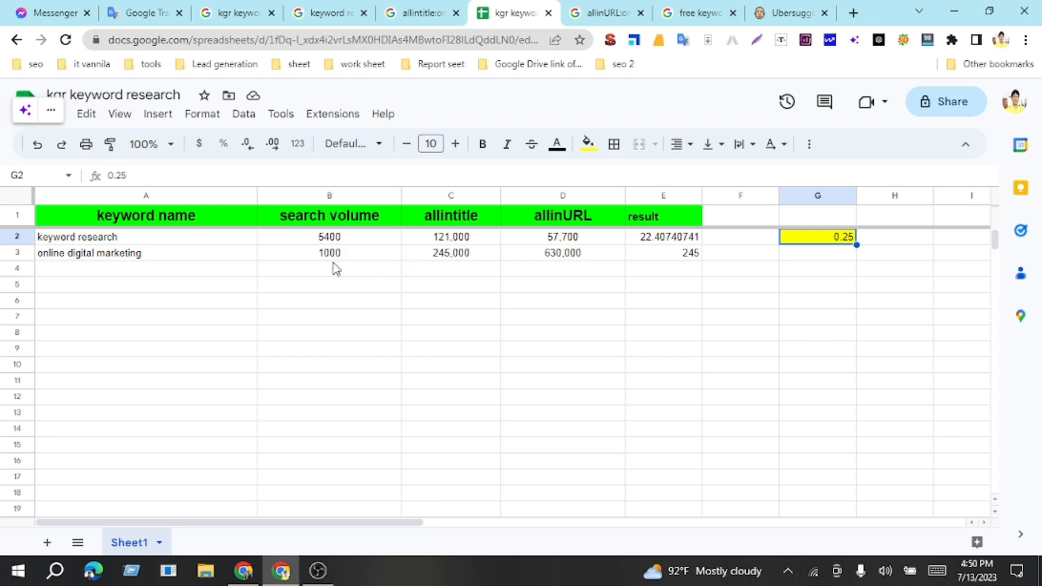
Step: Switch to Ubersuggest and copy "best online digital marketing course" from the keyword ideas for "online digital marketing"
{"action": "left_click", "coordinate": [790, 13]}
{"action": "scroll", "coordinate": [504, 322], "scroll_direction": "down", "scroll_amount": 5}
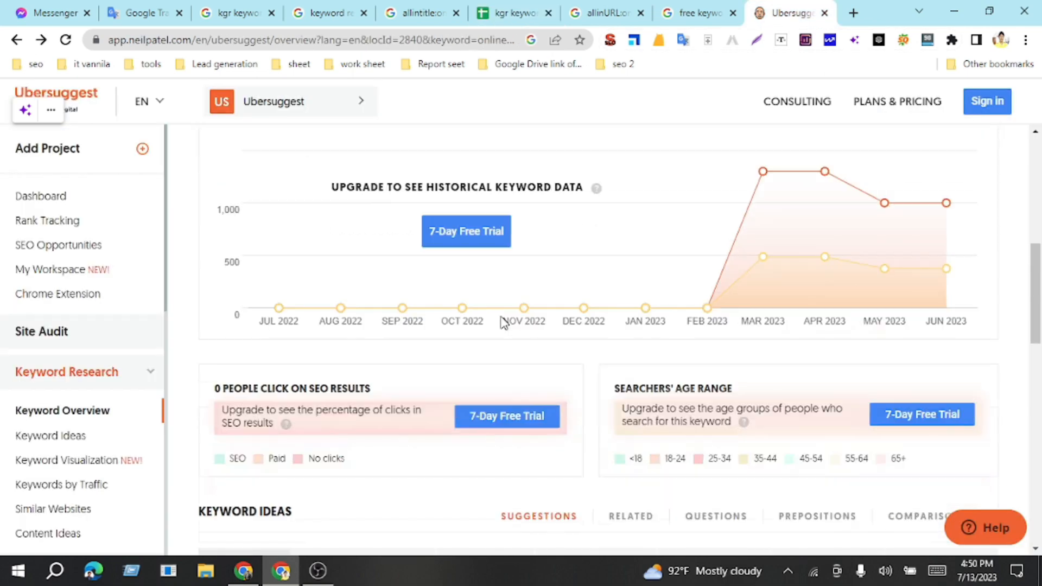
{"action": "scroll", "coordinate": [503, 322], "scroll_direction": "down", "scroll_amount": 7}
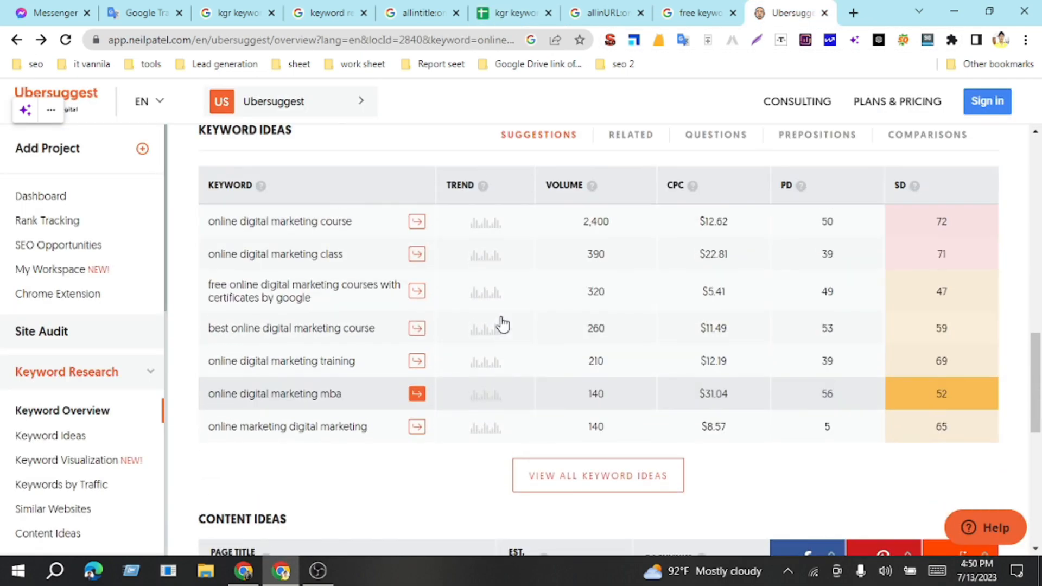
{"action": "scroll", "coordinate": [500, 324], "scroll_direction": "down", "scroll_amount": 1}
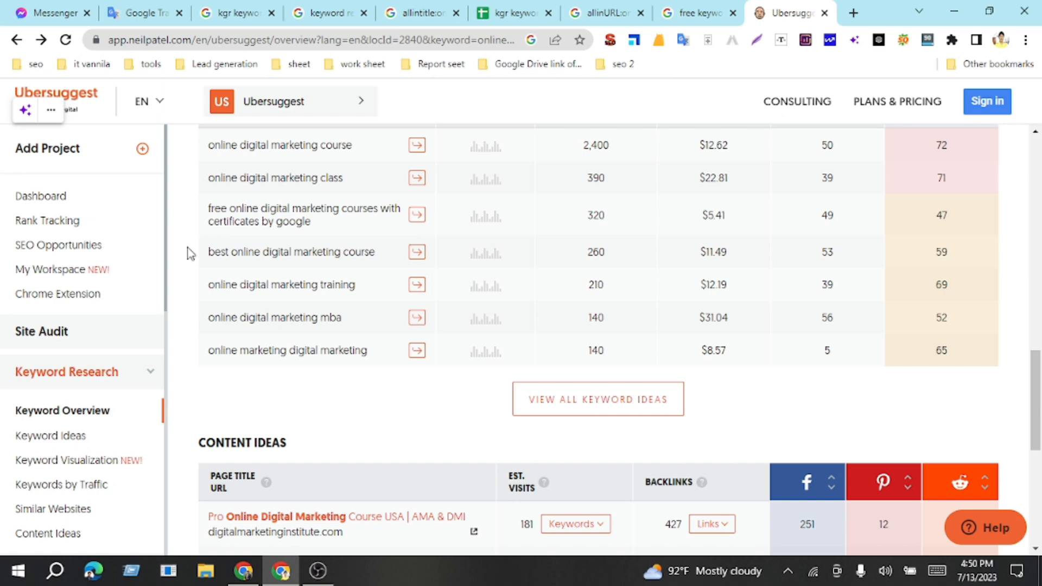
{"action": "left_click_drag", "start_coordinate": [205, 252], "coordinate": [382, 256]}
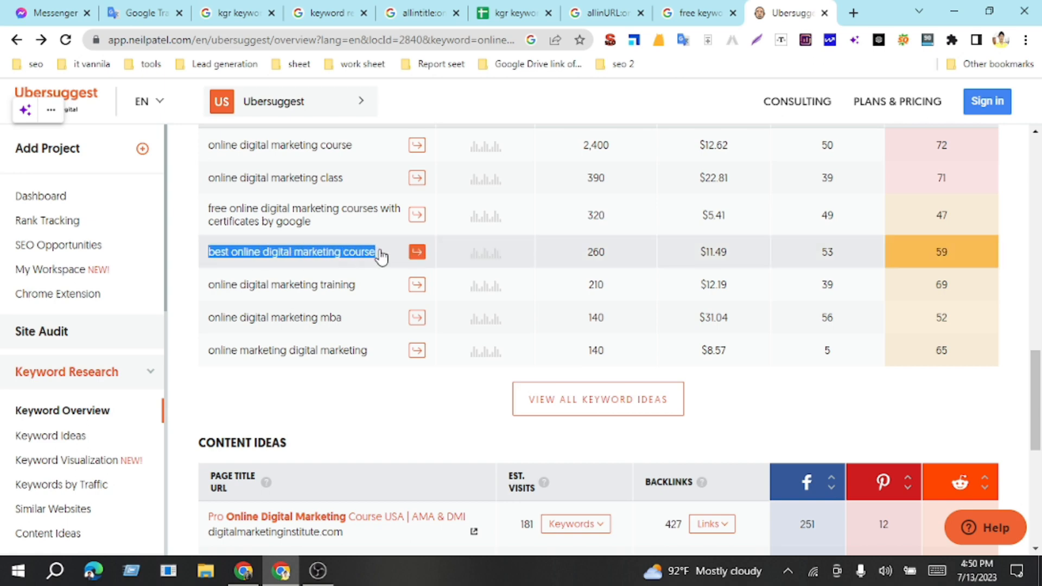
{"action": "right_click", "coordinate": [291, 255]}
{"action": "left_click", "coordinate": [332, 261]}
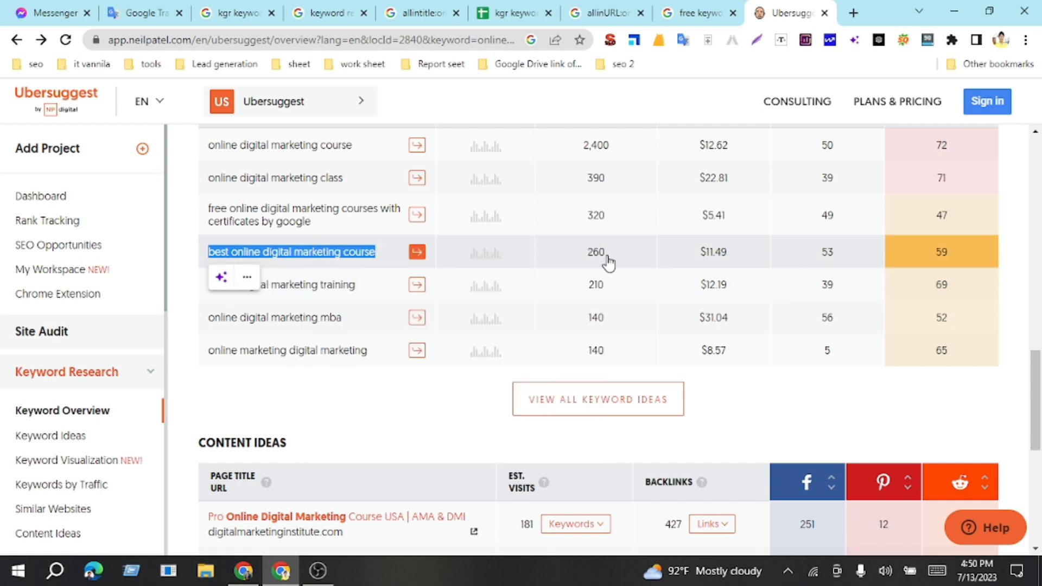
Step: Add "best online digital marketing course" to cell A4 of the kgr keyword research sheet and enter 260 as its search volume in B4
{"action": "left_click", "coordinate": [513, 14]}
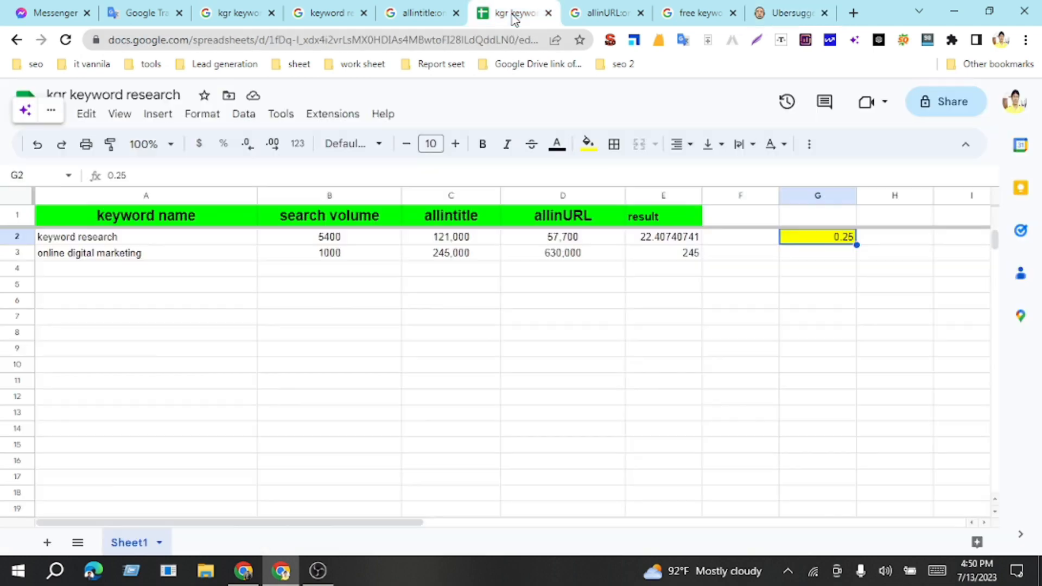
{"action": "left_click", "coordinate": [217, 270]}
{"action": "key", "text": "ctrl+v"}
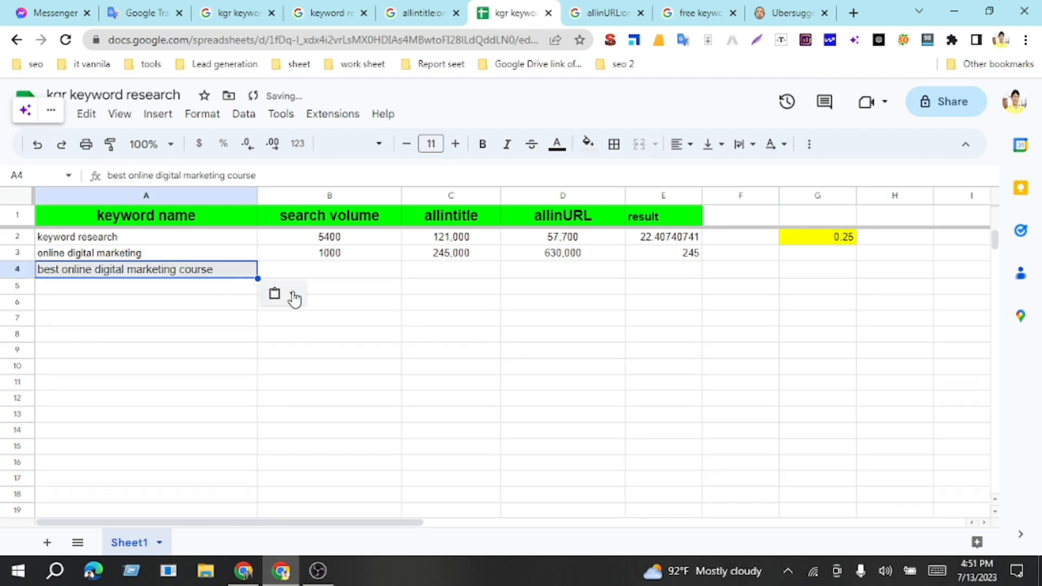
{"action": "left_click", "coordinate": [350, 273]}
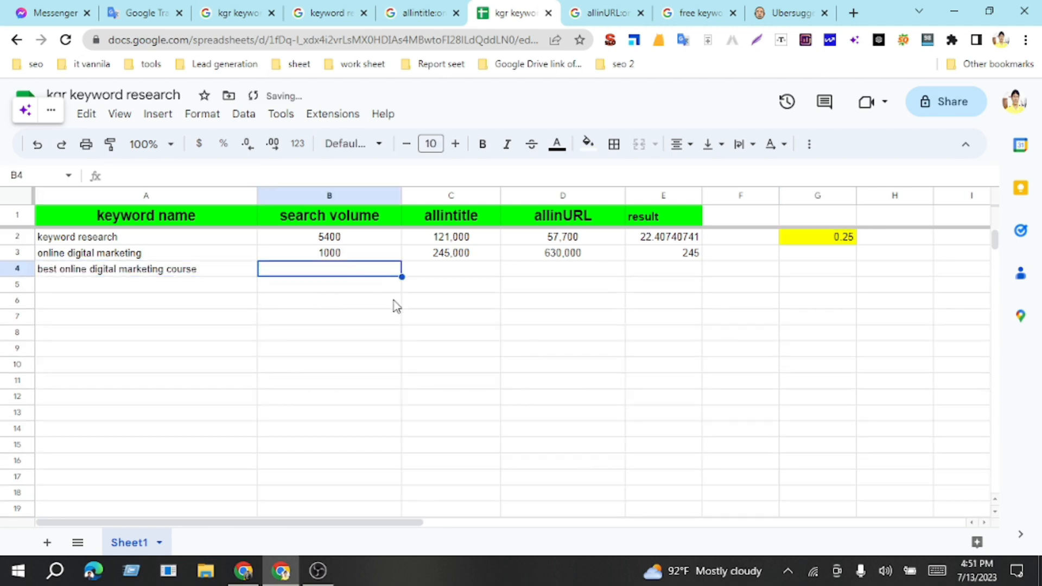
{"action": "type", "text": "26"}
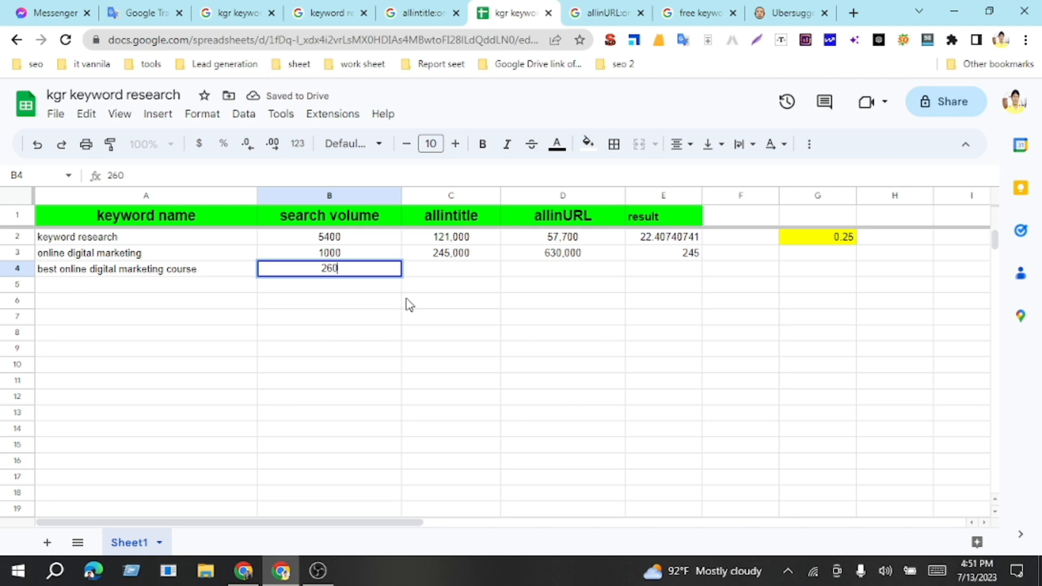
{"action": "type", "text": "0"}
Step: Change the existing allintitle Google search to "allintitle:best online digital marketing course" and run it
{"action": "left_click", "coordinate": [449, 273]}
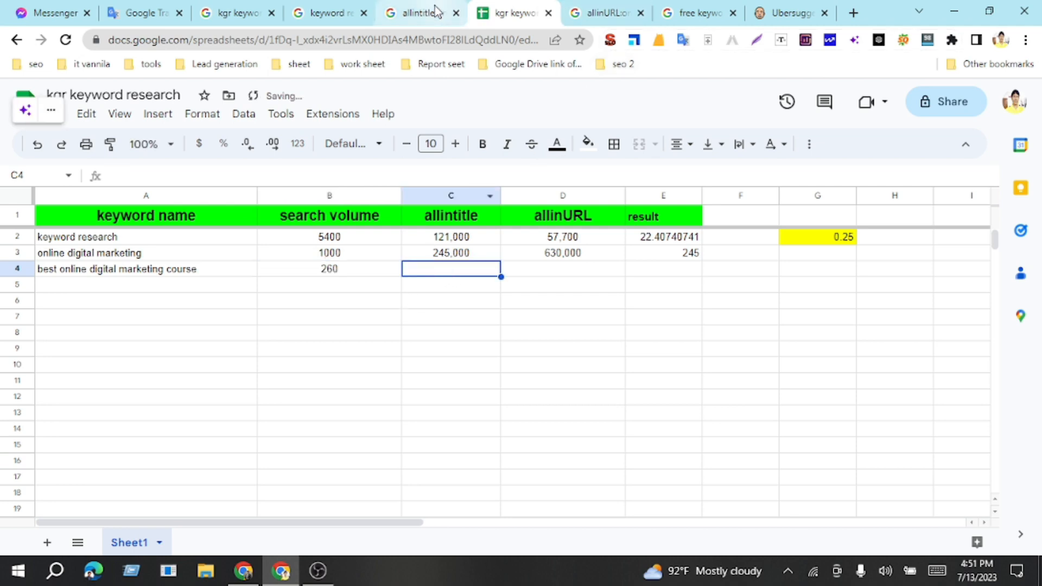
{"action": "left_click_drag", "start_coordinate": [436, 12], "coordinate": [491, 14]}
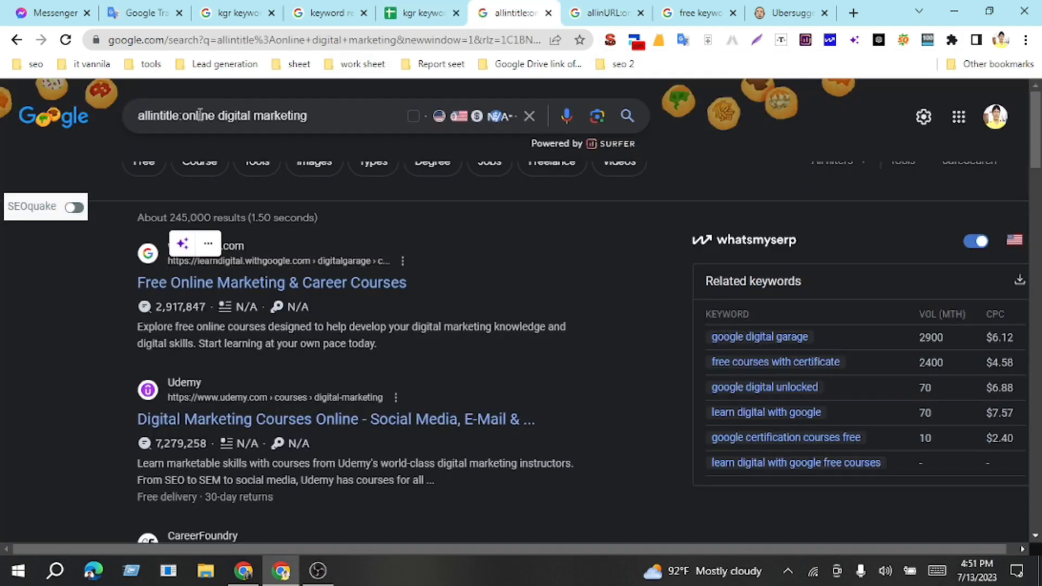
{"action": "left_click_drag", "start_coordinate": [188, 121], "coordinate": [373, 121]}
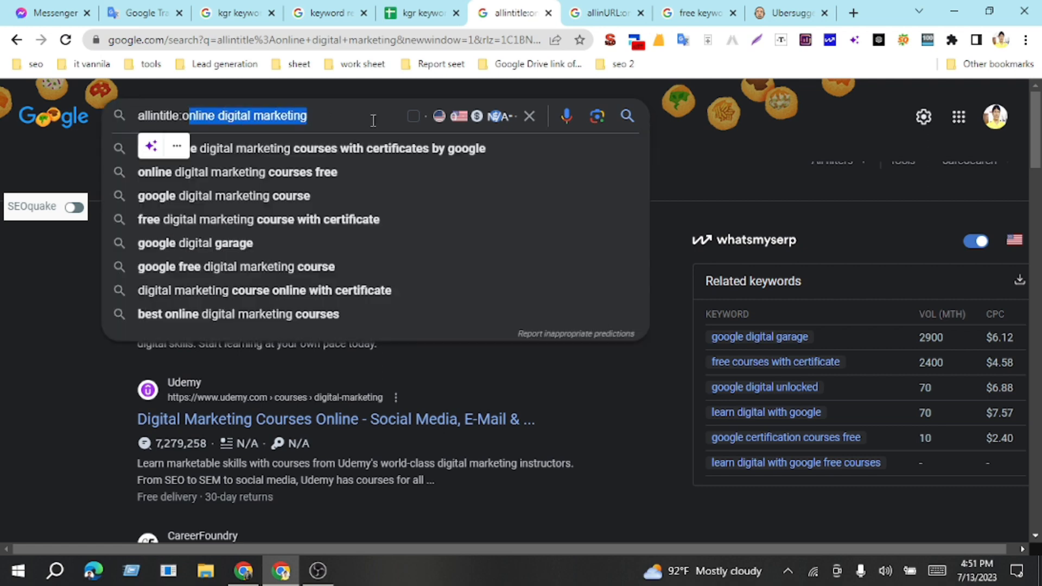
{"action": "key", "text": "BackSpace"}
{"action": "key", "text": "BackSpace"}
{"action": "type", "text": "best online digital marketing course"}
{"action": "key", "text": "Return"}
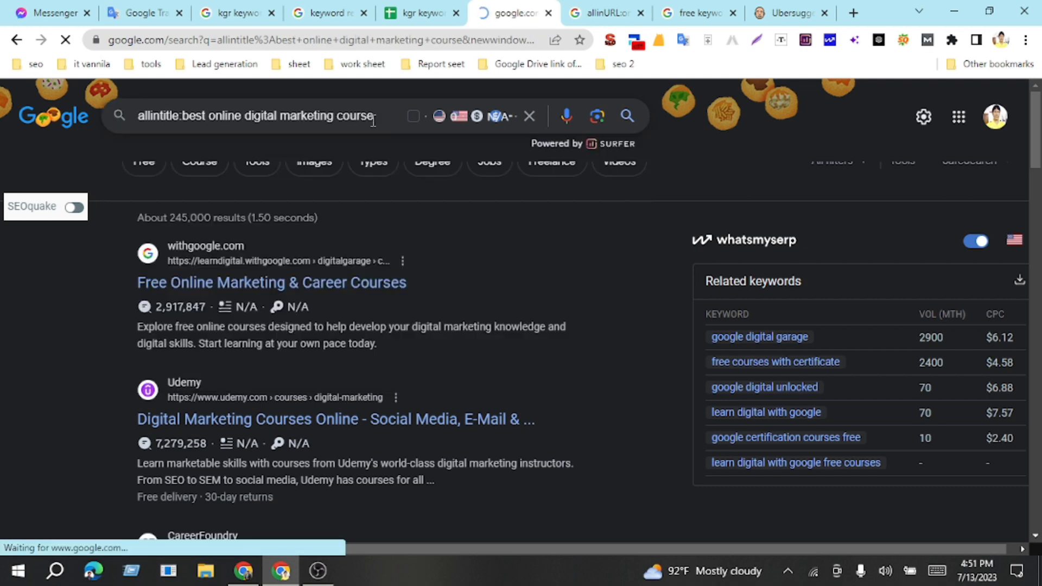
Step: Change the existing allinURL Google search to "allinURL:best online digital marketing course" and run it
{"action": "left_click", "coordinate": [614, 7]}
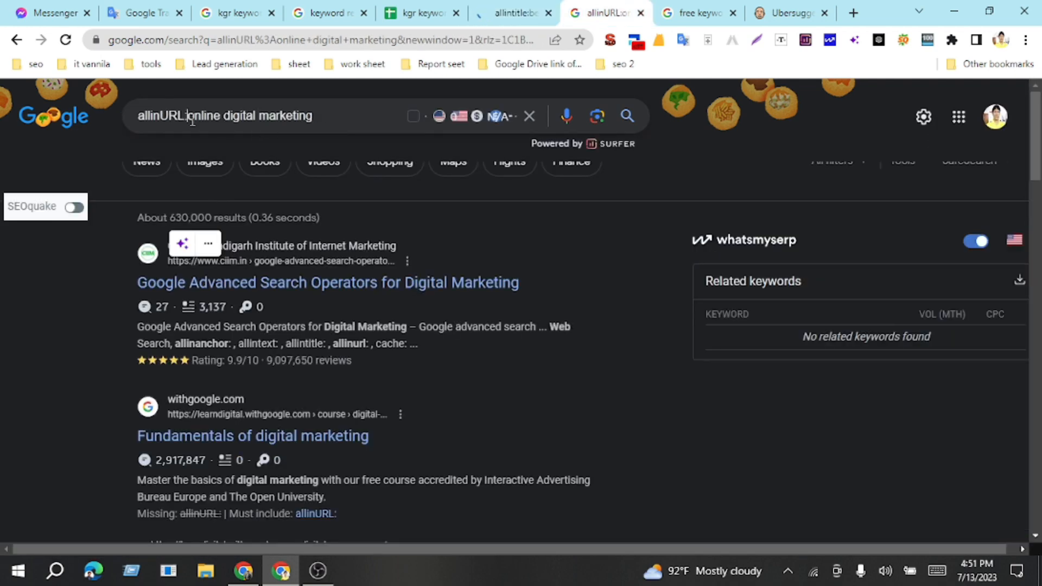
{"action": "left_click_drag", "start_coordinate": [192, 121], "coordinate": [357, 116]}
{"action": "type", "text": "best online digital marketing course"}
{"action": "key", "text": "Return"}
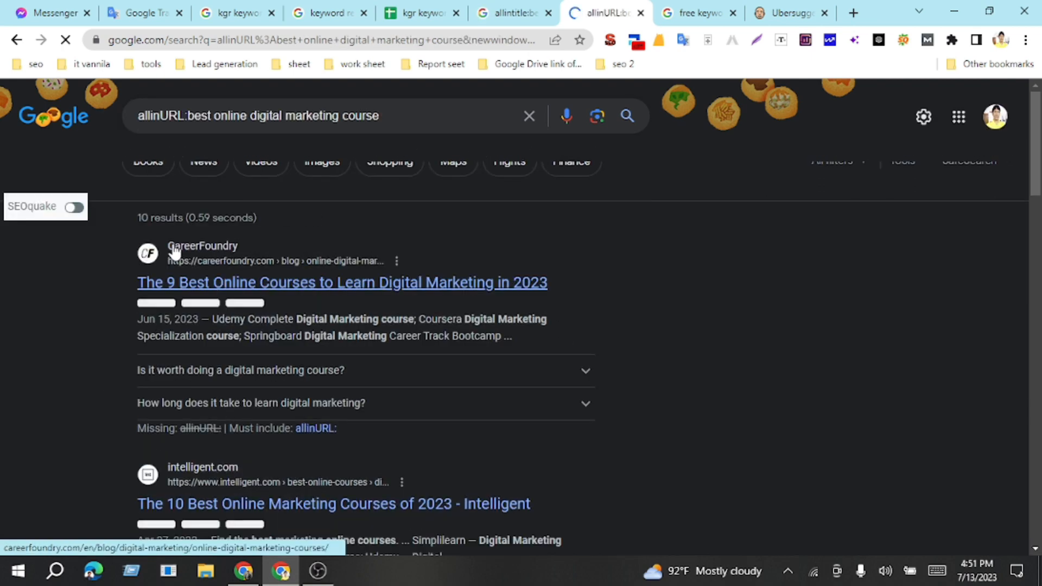
Step: Return to the kgr keyword research sheet and enter 10 as the allinURL count in cell D4
{"action": "left_click", "coordinate": [423, 13]}
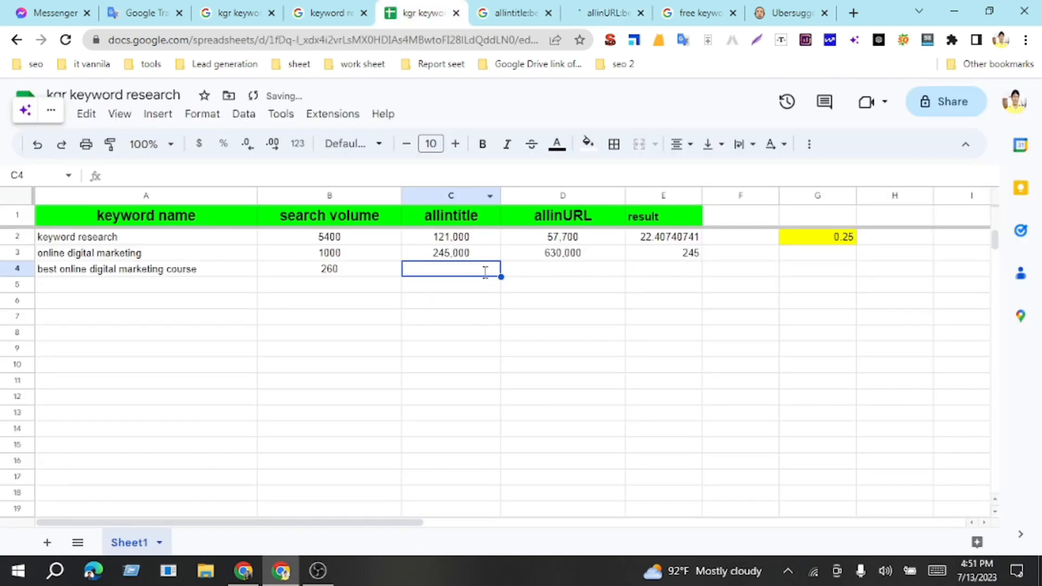
{"action": "left_click", "coordinate": [574, 271]}
{"action": "type", "text": "10"}
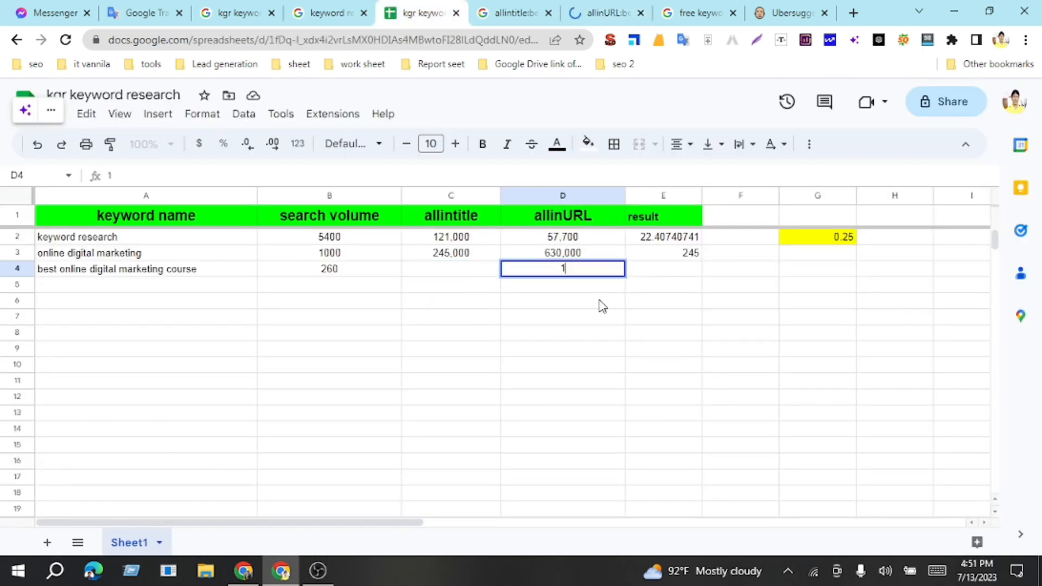
Step: Copy the result count 2,390 from the allintitle Google search and paste it as values only into cell C4 of the kgr keyword research sheet
{"action": "left_click", "coordinate": [438, 272]}
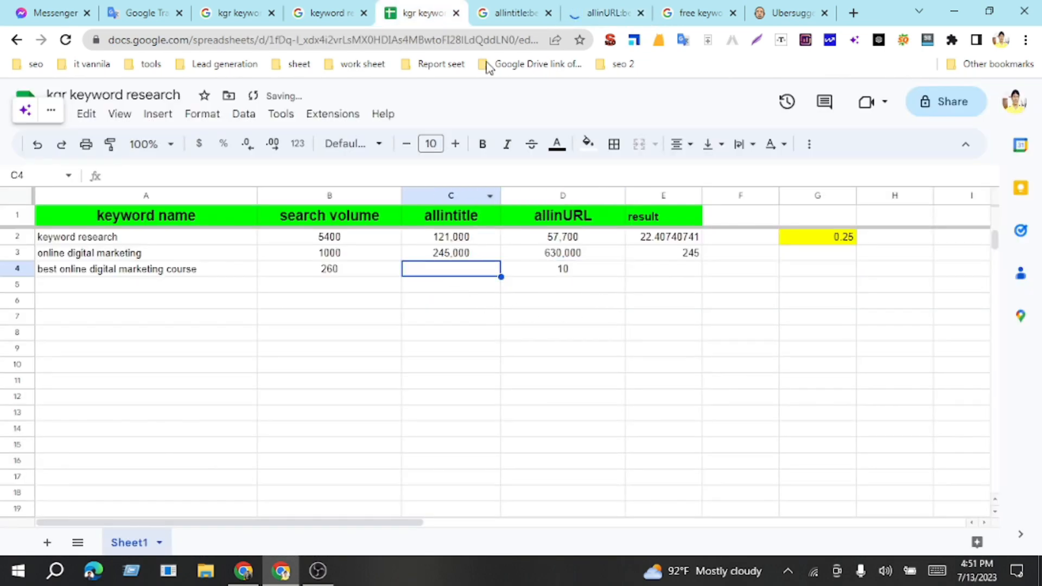
{"action": "left_click", "coordinate": [516, 13]}
{"action": "double_click", "coordinate": [182, 217]}
{"action": "key", "text": "ctrl+c"}
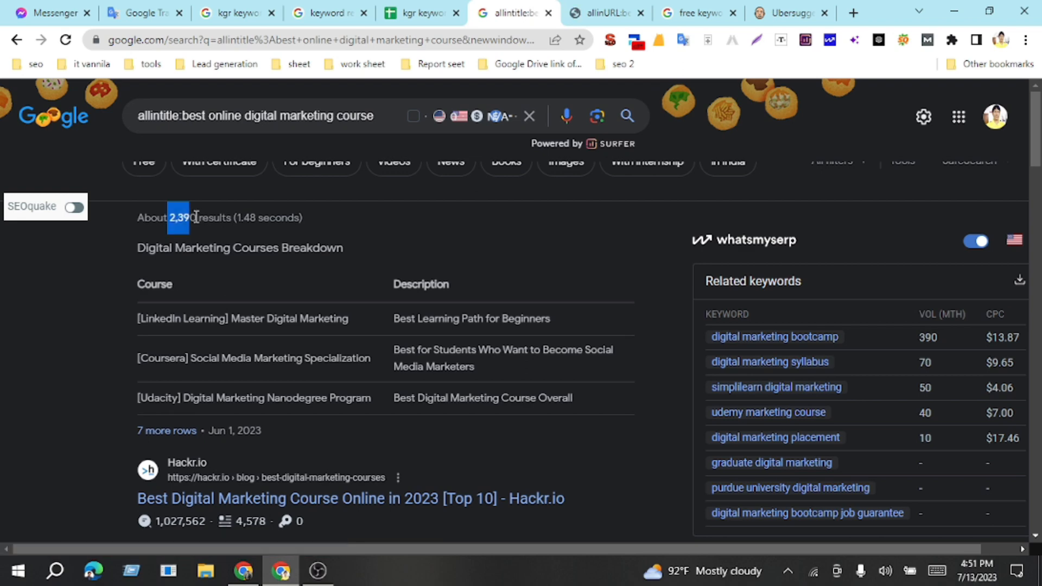
{"action": "left_click", "coordinate": [428, 14]}
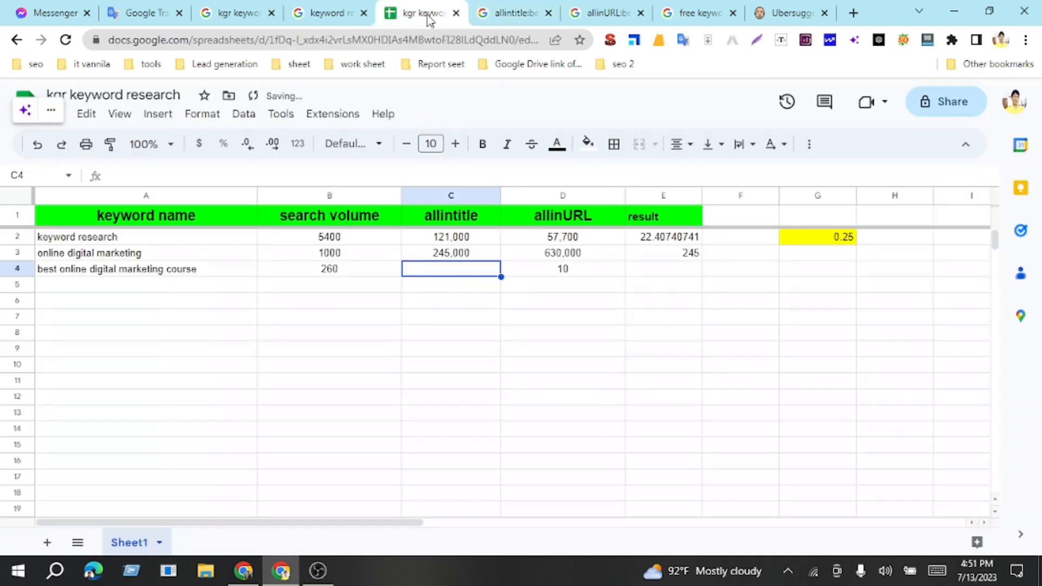
{"action": "key", "text": "ctrl+v"}
{"action": "left_click", "coordinate": [538, 295]}
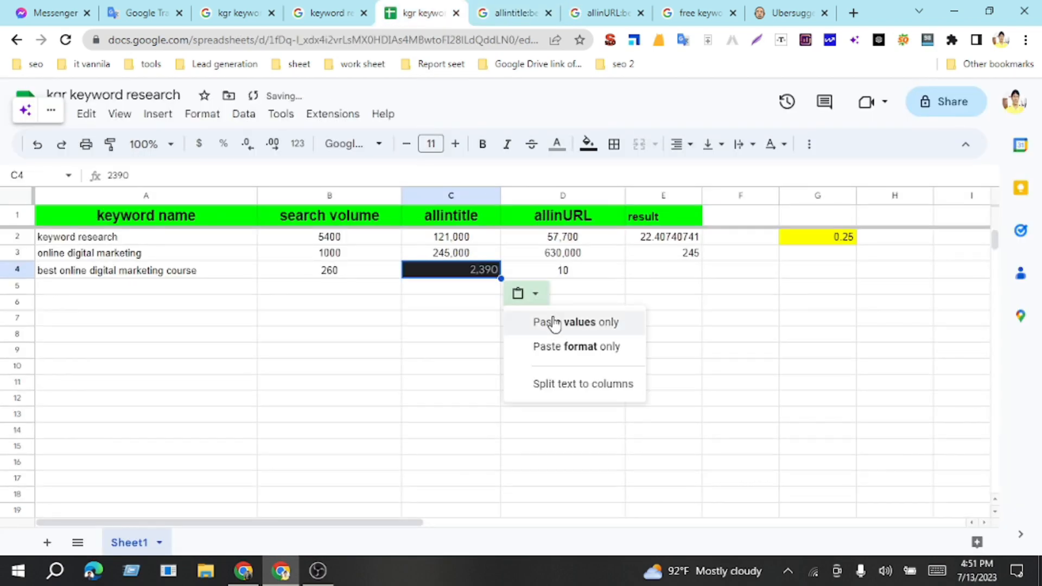
{"action": "left_click", "coordinate": [545, 323]}
Step: Fill the result formula from cell E3 down to E4 for "best online digital marketing course"
{"action": "left_click", "coordinate": [674, 269]}
{"action": "left_click", "coordinate": [687, 254]}
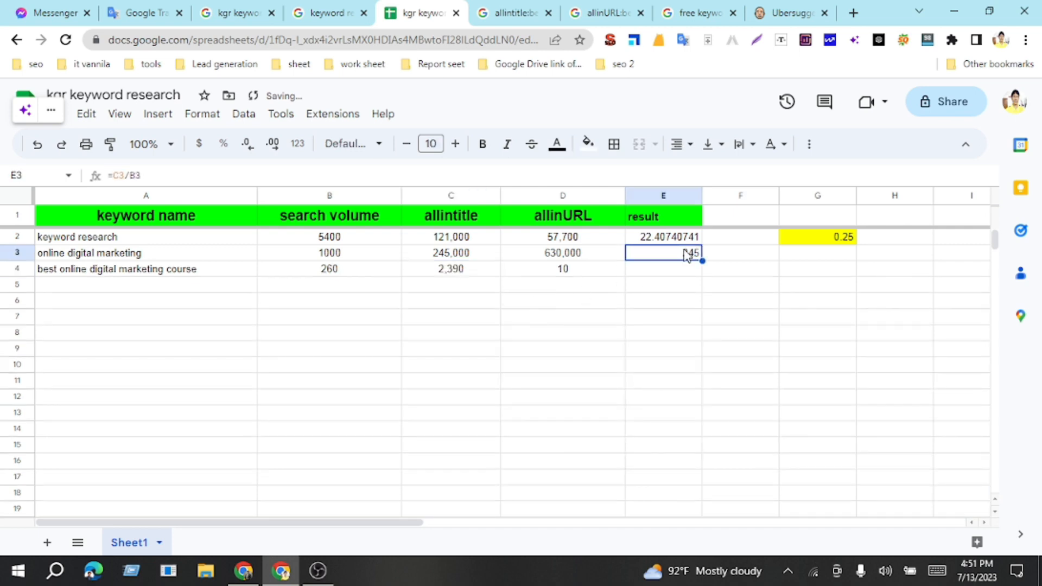
{"action": "left_click_drag", "start_coordinate": [702, 261], "coordinate": [700, 275]}
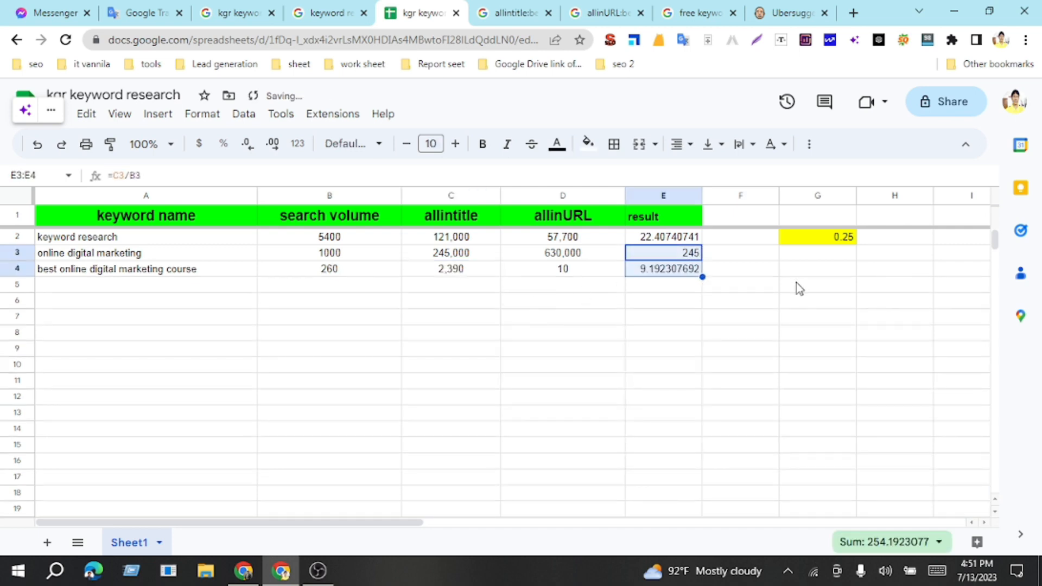
{"action": "left_click", "coordinate": [726, 278]}
{"action": "left_click", "coordinate": [682, 277]}
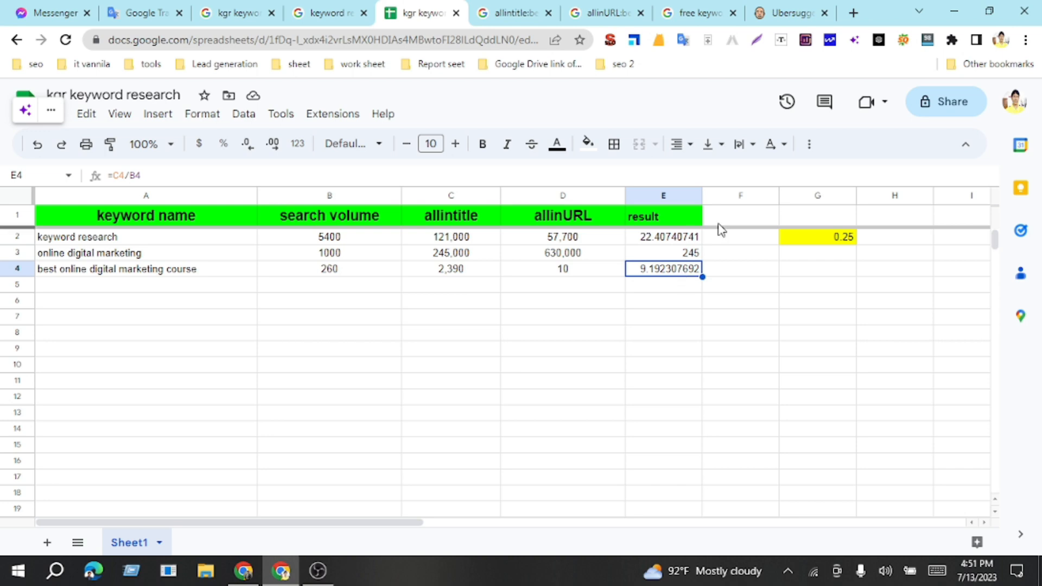
Step: Examine the Ubersuggest keyword ideas for "online digital marketing" to find another candidate keyword for row 5
{"action": "left_click", "coordinate": [201, 295]}
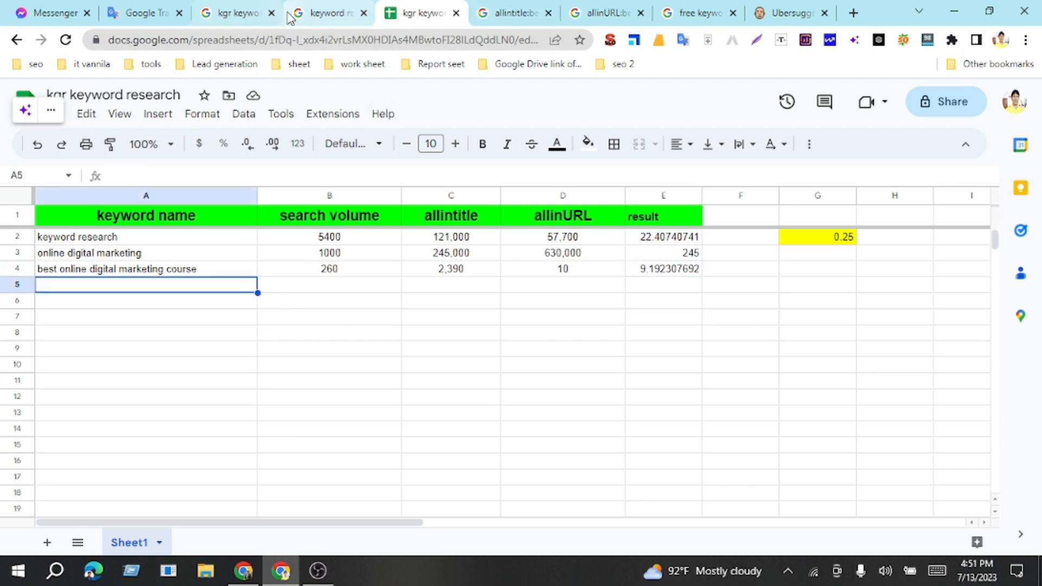
{"action": "left_click", "coordinate": [795, 14]}
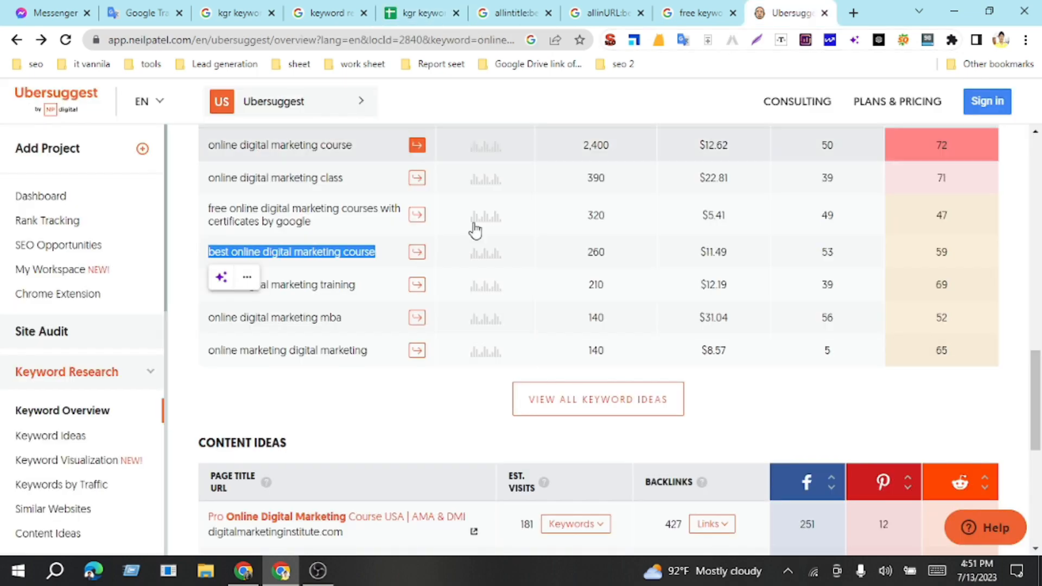
{"action": "scroll", "coordinate": [380, 339], "scroll_direction": "down", "scroll_amount": 2}
{"action": "left_click", "coordinate": [340, 341]}
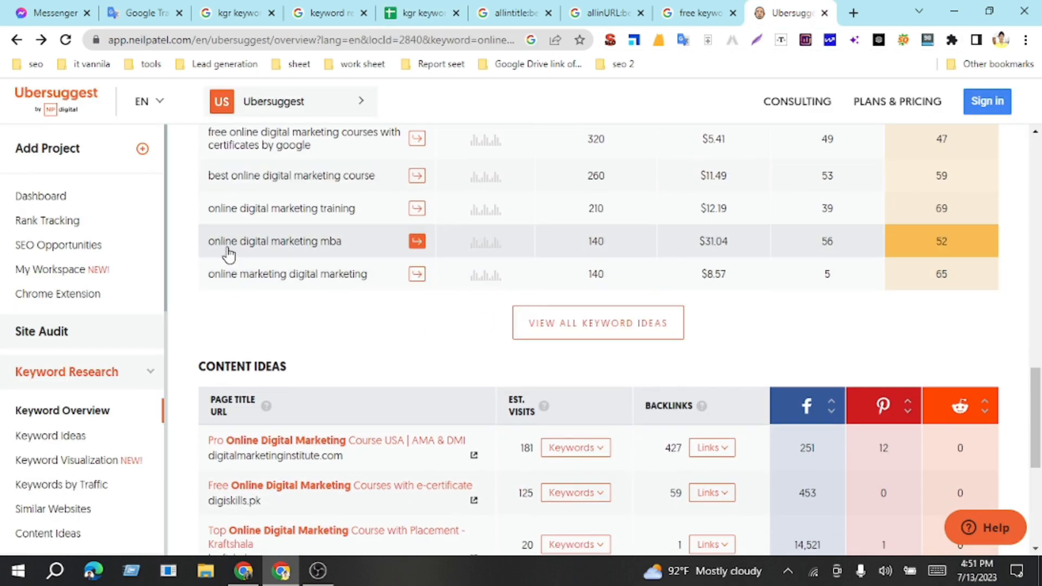
{"action": "scroll", "coordinate": [239, 251], "scroll_direction": "up", "scroll_amount": 1}
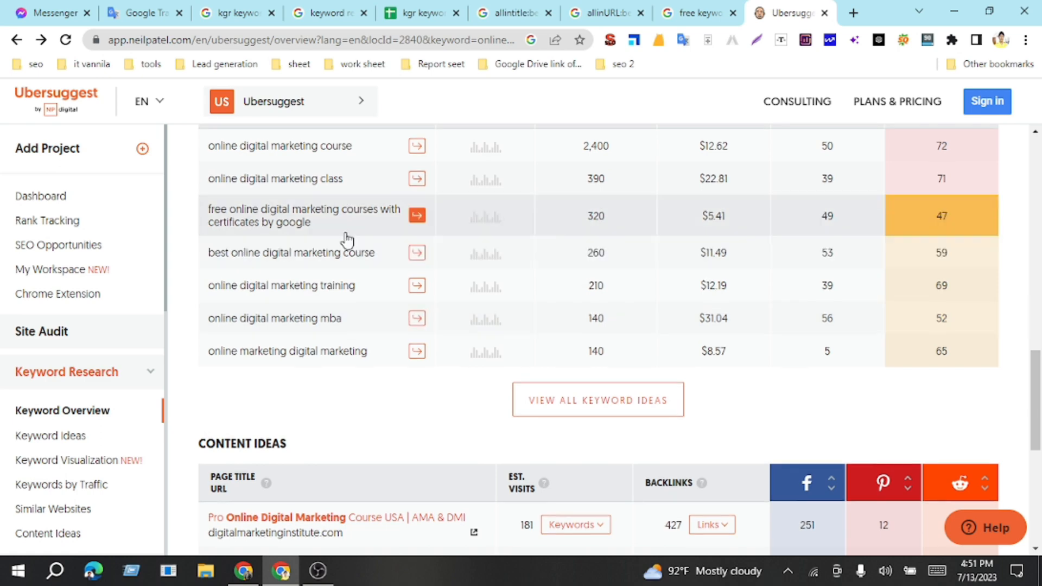
{"action": "scroll", "coordinate": [361, 240], "scroll_direction": "up", "scroll_amount": 10}
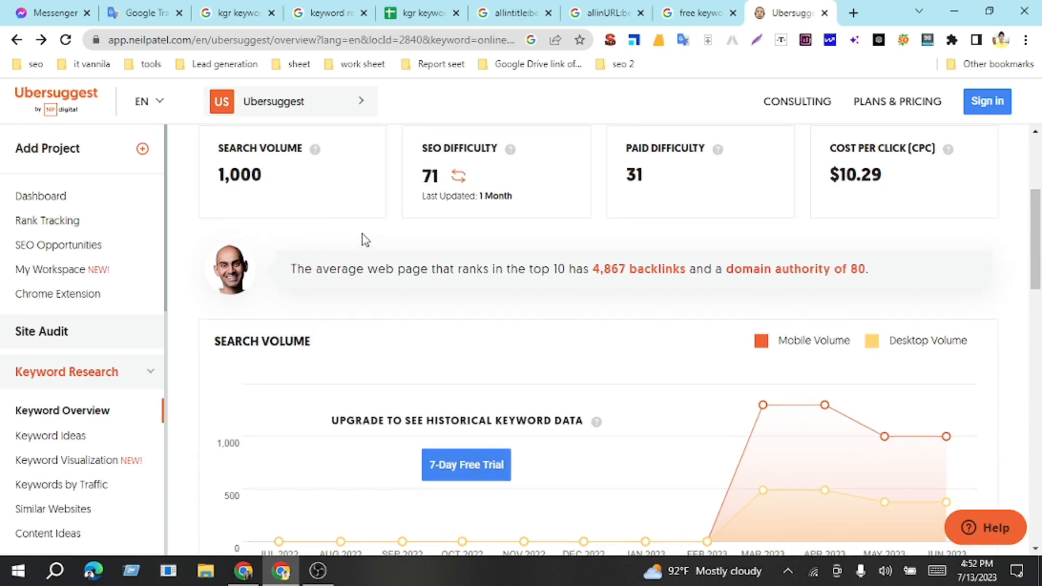
{"action": "scroll", "coordinate": [362, 239], "scroll_direction": "up", "scroll_amount": 4}
{"action": "scroll", "coordinate": [372, 232], "scroll_direction": "down", "scroll_amount": 3}
Step: Search Google in a new tab for the suggestion "what is the best online digital marketing course", found by prefixing the A4 keyword with "how"
{"action": "left_click", "coordinate": [426, 12]}
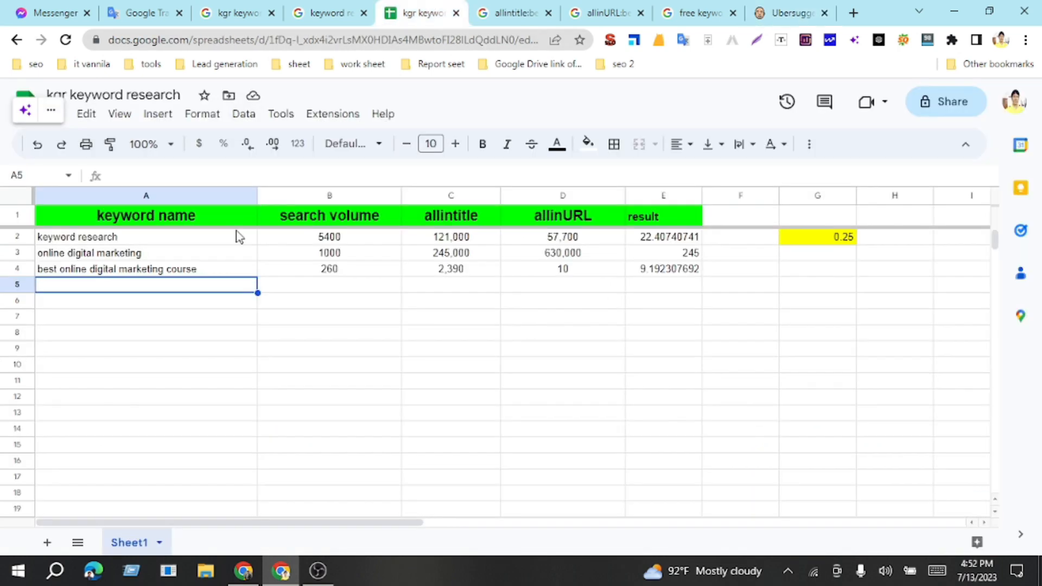
{"action": "left_click", "coordinate": [187, 269]}
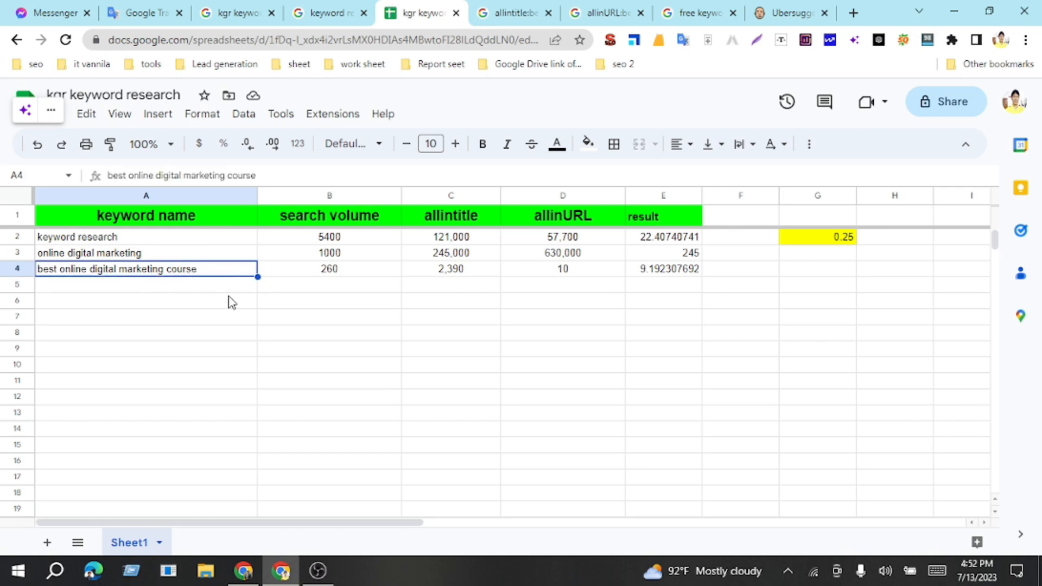
{"action": "key", "text": "ctrl+c"}
{"action": "left_click", "coordinate": [853, 16]}
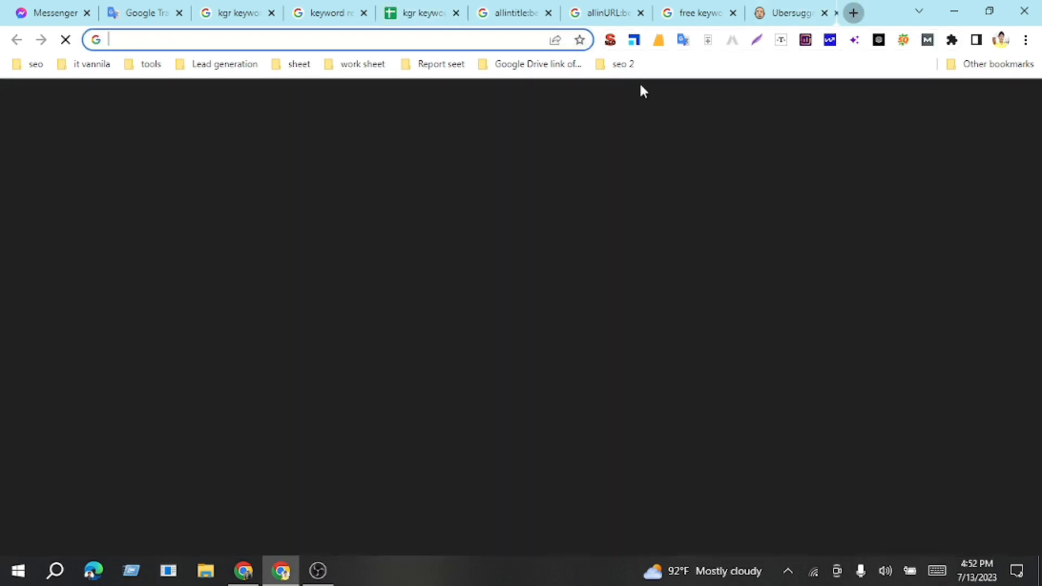
{"action": "key", "text": "ctrl+v"}
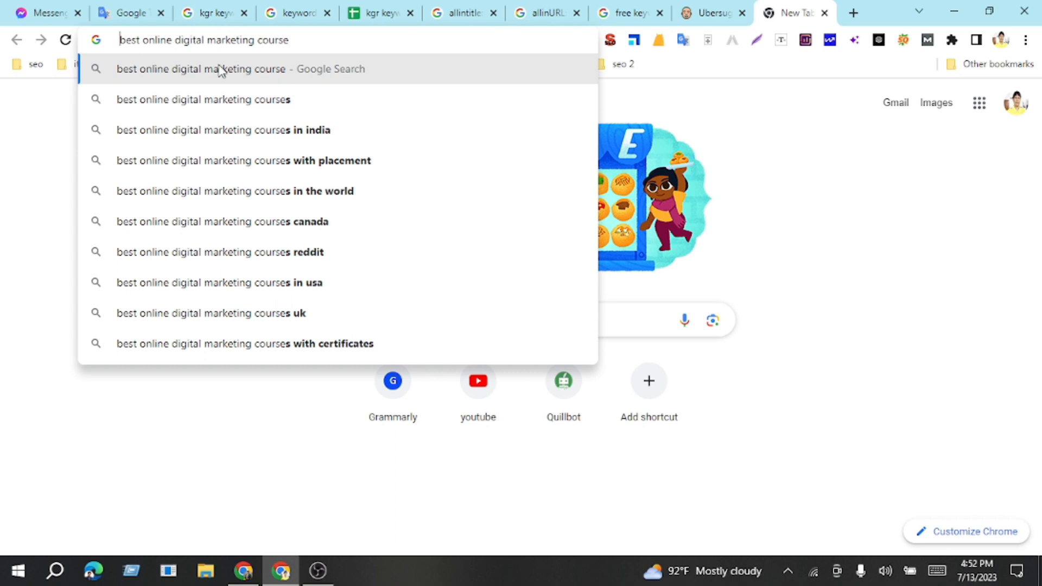
{"action": "type", "text": "how"}
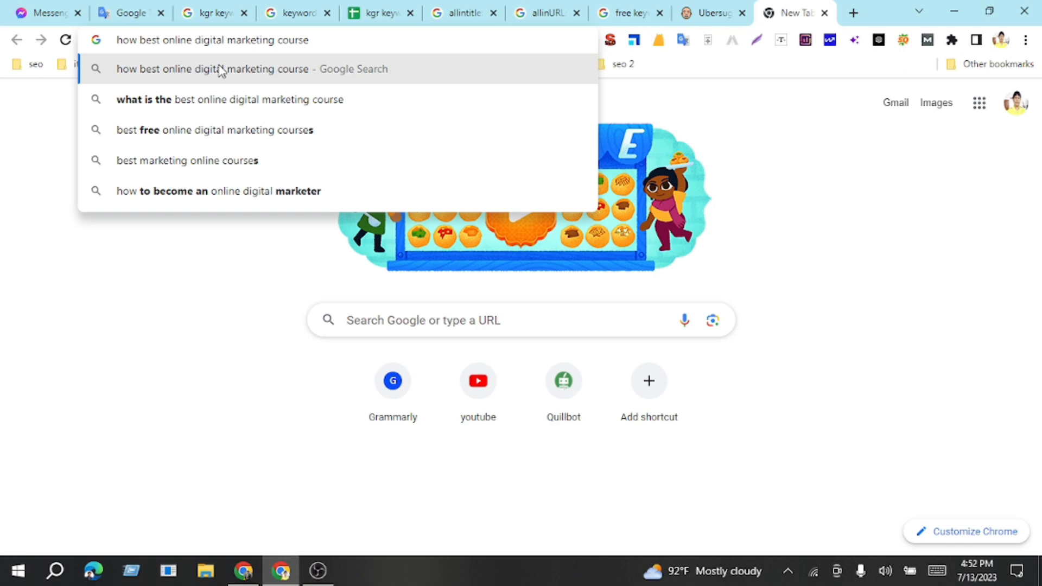
{"action": "left_click", "coordinate": [213, 106]}
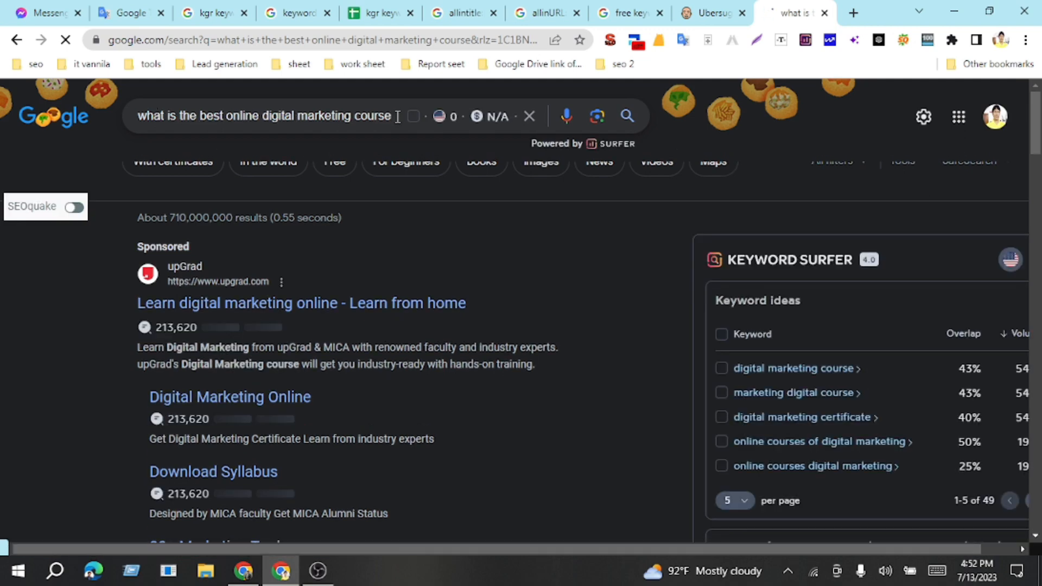
Step: Change the existing allintitle Google search to "allintitle:what is the best online digital marketing course" and run it
{"action": "triple_click", "coordinate": [251, 122]}
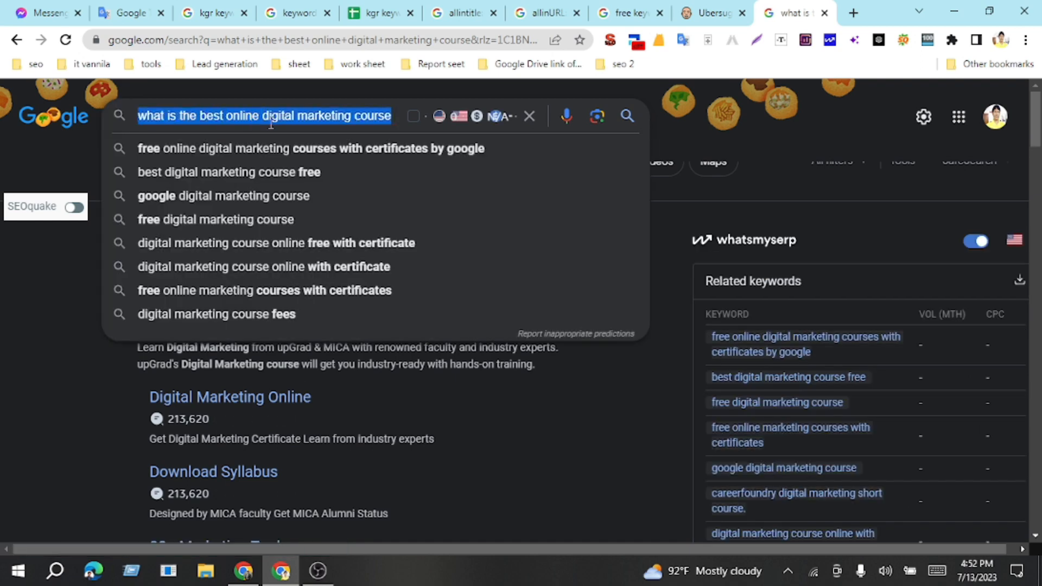
{"action": "left_click", "coordinate": [461, 12]}
{"action": "left_click_drag", "start_coordinate": [182, 116], "coordinate": [378, 115]}
{"action": "key", "text": "ctrl+v"}
{"action": "key", "text": "Return"}
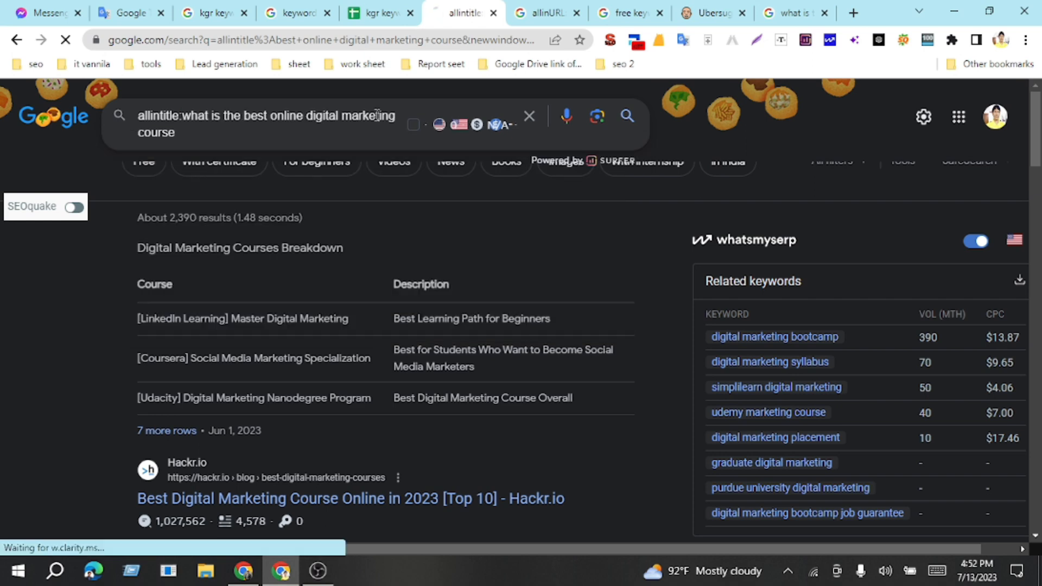
Step: Change the existing allinURL Google search to "allinURL:what is the best online digital marketing course" and run it
{"action": "left_click", "coordinate": [542, 15]}
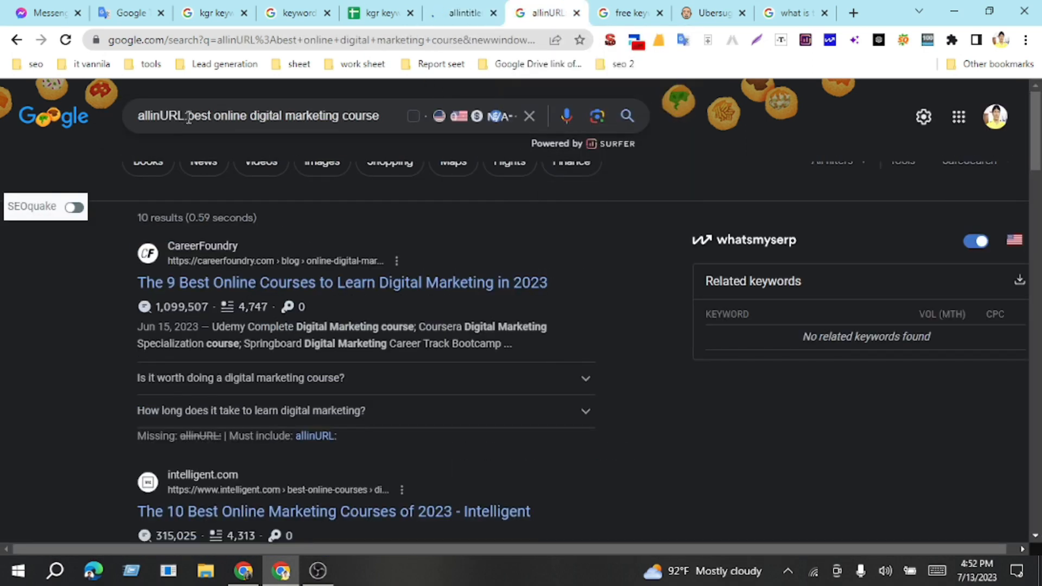
{"action": "left_click_drag", "start_coordinate": [191, 122], "coordinate": [398, 122]}
{"action": "key", "text": "ctrl+v"}
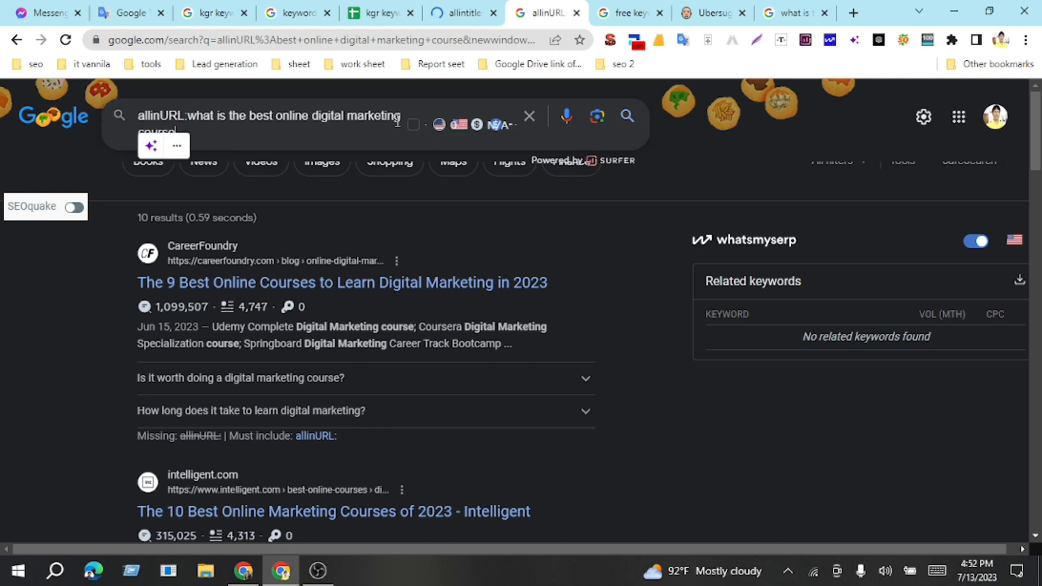
{"action": "key", "text": "Return"}
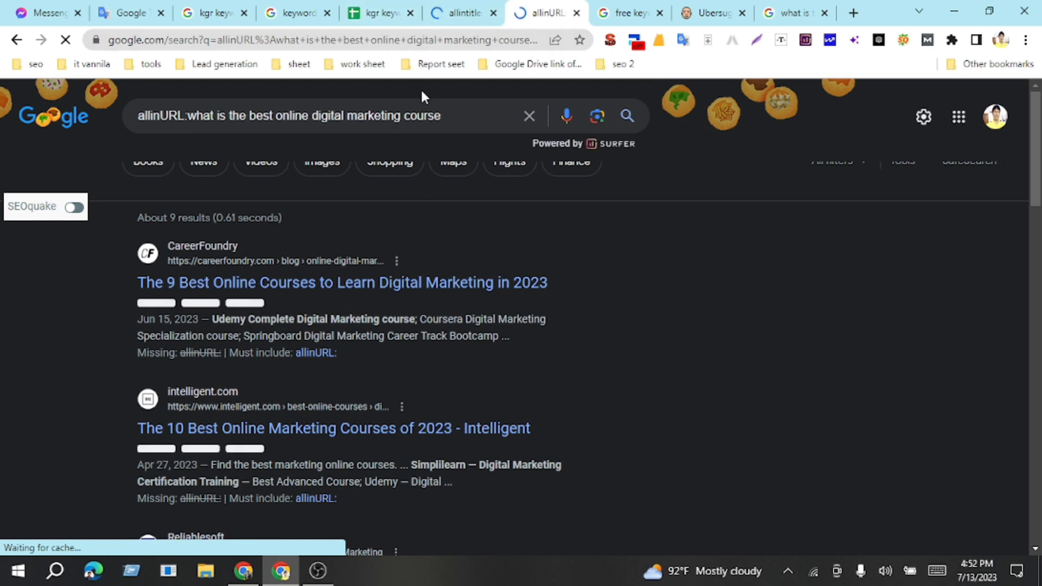
Step: Add "what is the best online digital marketing course" to cell A5 of the kgr keyword research sheet and enter 0 as its search volume in B5
{"action": "left_click", "coordinate": [400, 16]}
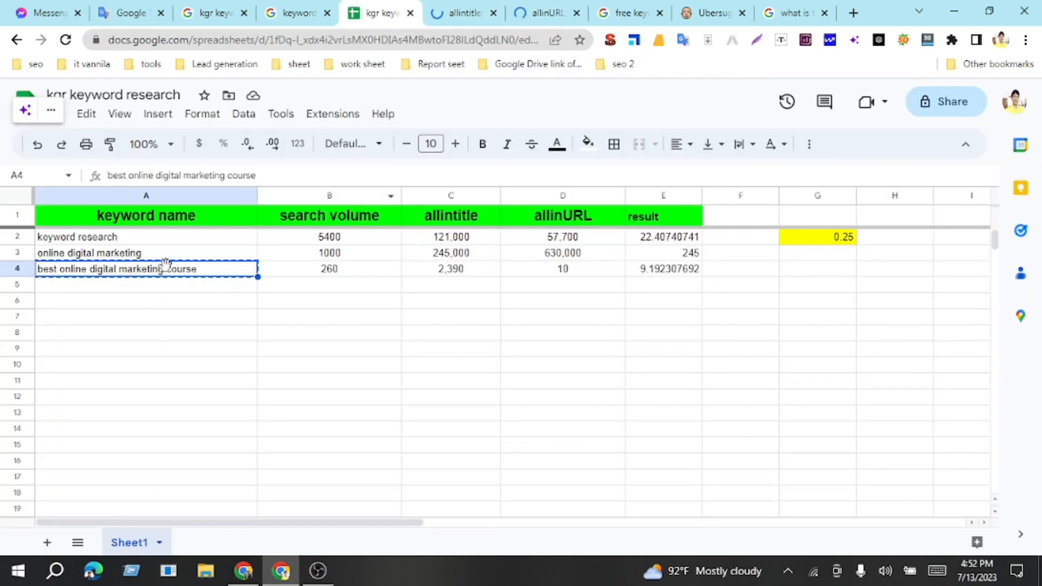
{"action": "left_click", "coordinate": [149, 286]}
{"action": "type", "text": "what is the best online digital marketing course"}
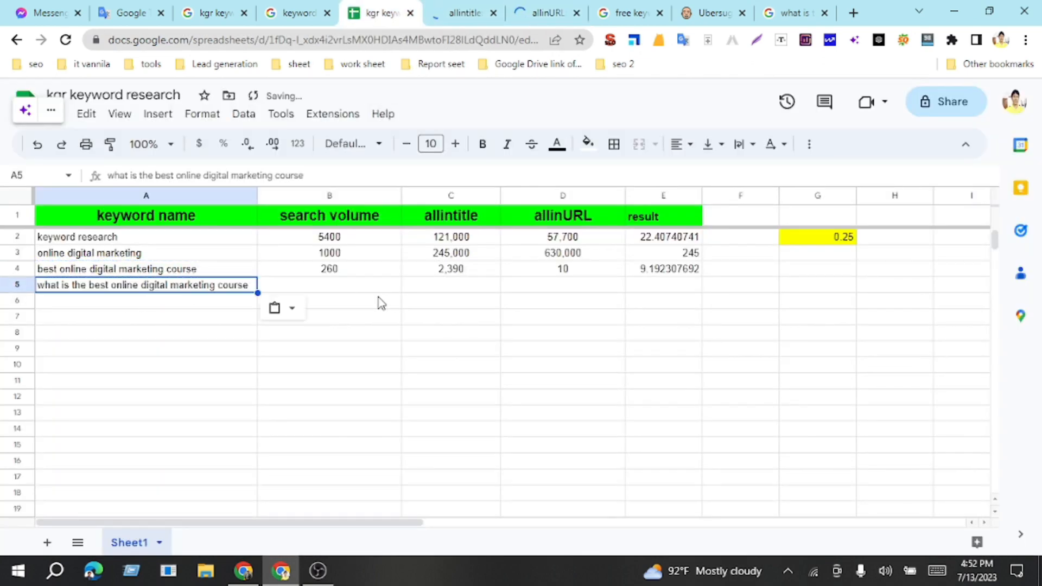
{"action": "left_click", "coordinate": [343, 292]}
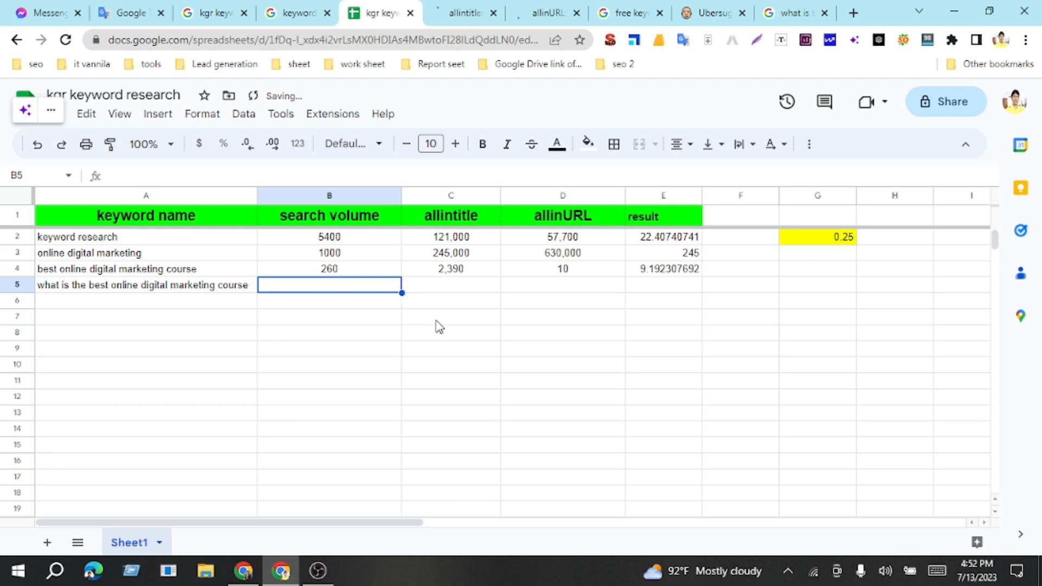
{"action": "key", "text": "Return"}
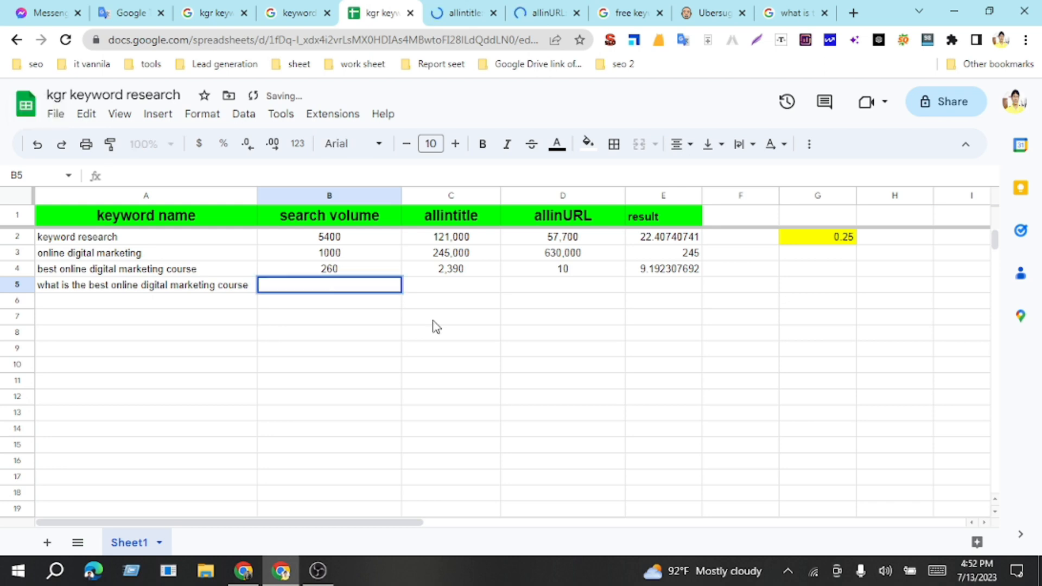
{"action": "type", "text": "0"}
{"action": "left_click", "coordinate": [446, 288]}
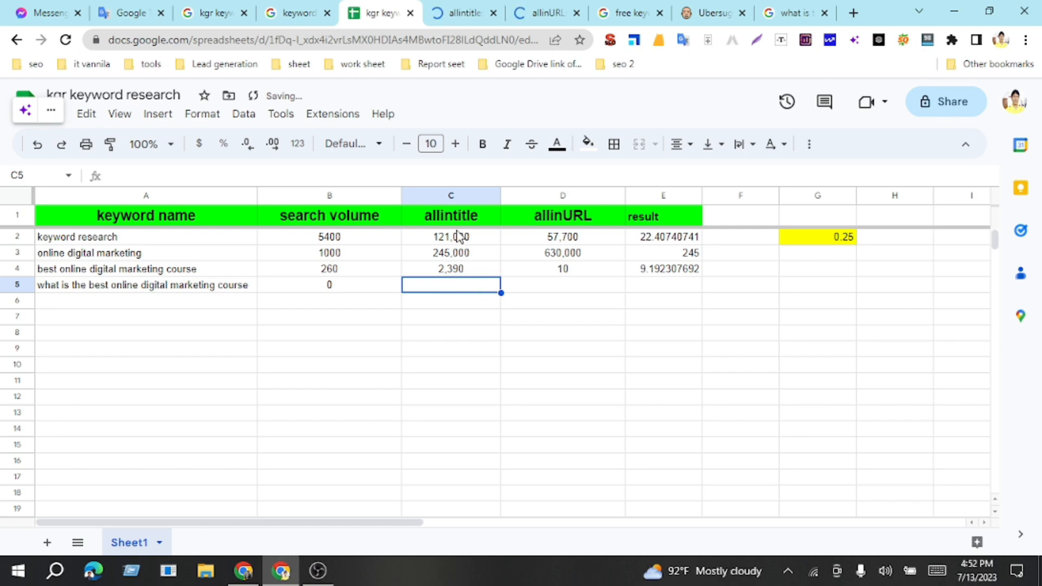
Step: Check both Google result counts for the new keyword and enter 8 as allintitle in C5 and 9 as allinURL in D5
{"action": "left_click", "coordinate": [465, 13]}
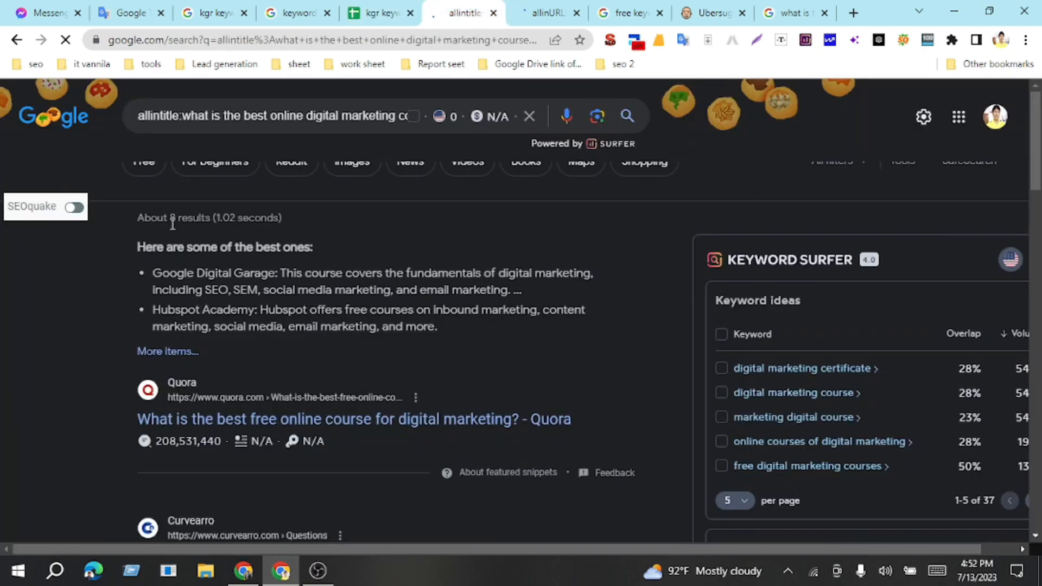
{"action": "left_click", "coordinate": [550, 12]}
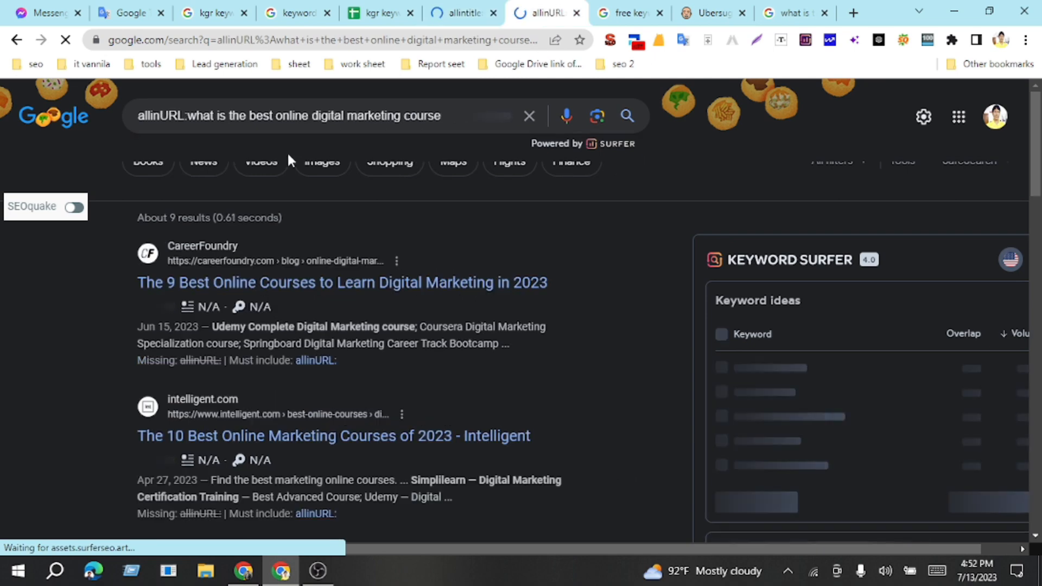
{"action": "left_click", "coordinate": [380, 13]}
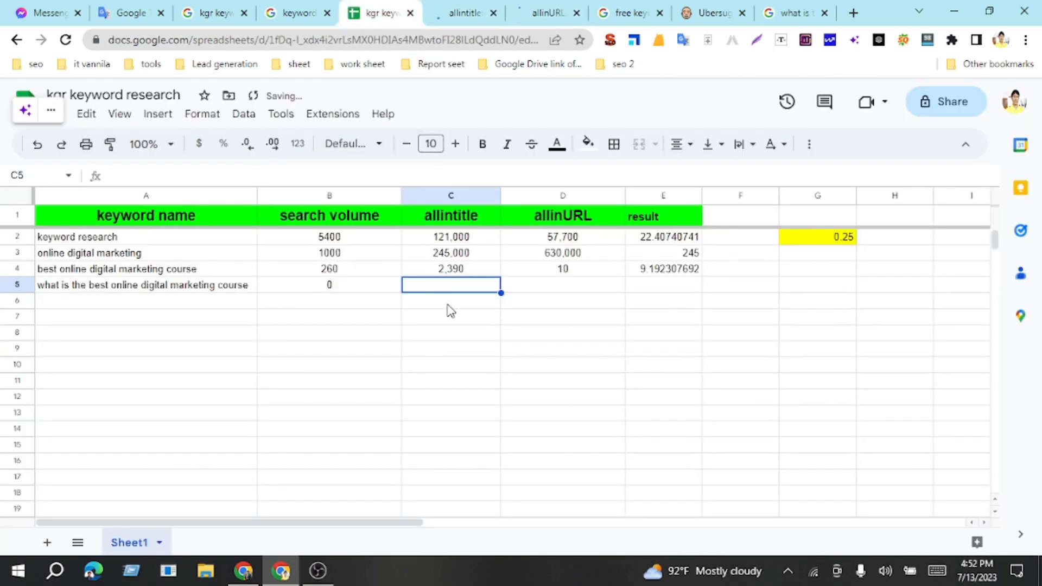
{"action": "type", "text": "8"}
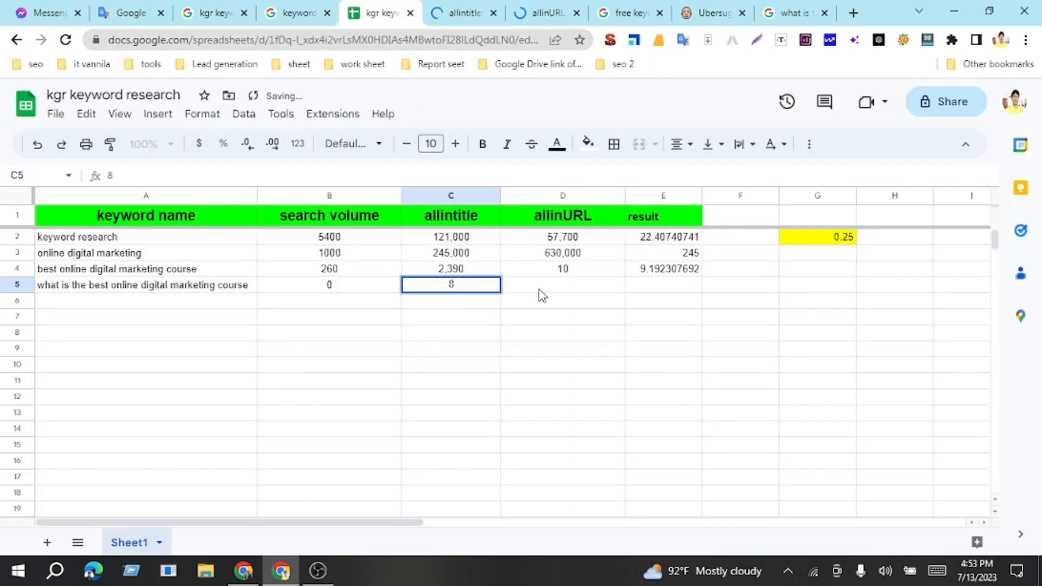
{"action": "key", "text": "Tab"}
{"action": "type", "text": "9"}
Step: Fill the result formula from cell E4 down to E5 and inspect the new result cell
{"action": "left_click", "coordinate": [669, 288]}
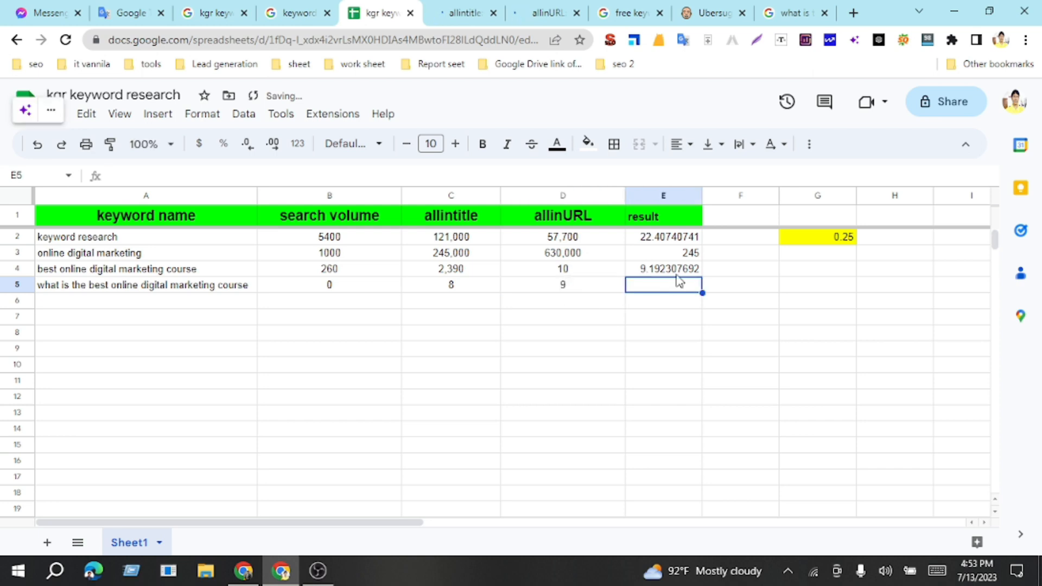
{"action": "left_click", "coordinate": [700, 274]}
{"action": "left_click_drag", "start_coordinate": [700, 277], "coordinate": [700, 288]}
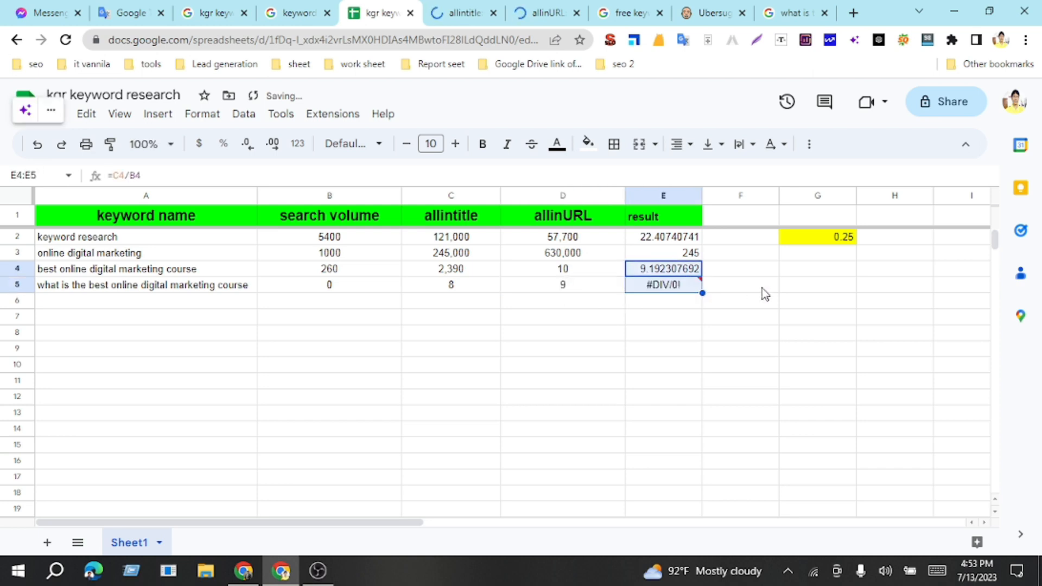
{"action": "left_click", "coordinate": [763, 293]}
{"action": "left_click", "coordinate": [670, 288]}
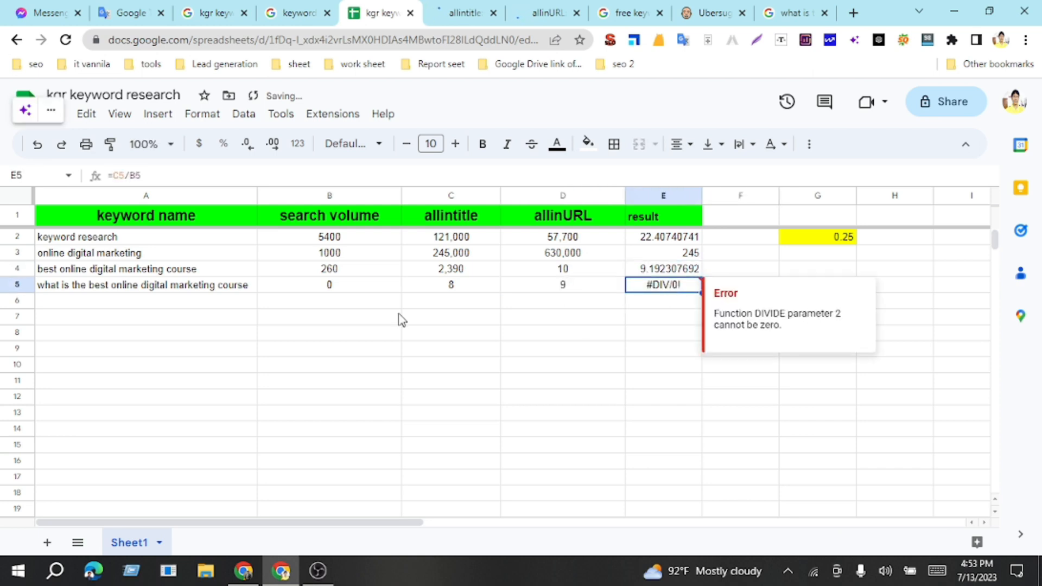
Step: Set the search volume in cell B5 to 10 and check the recalculated result in E5
{"action": "left_click", "coordinate": [319, 287]}
{"action": "type", "text": "1"}
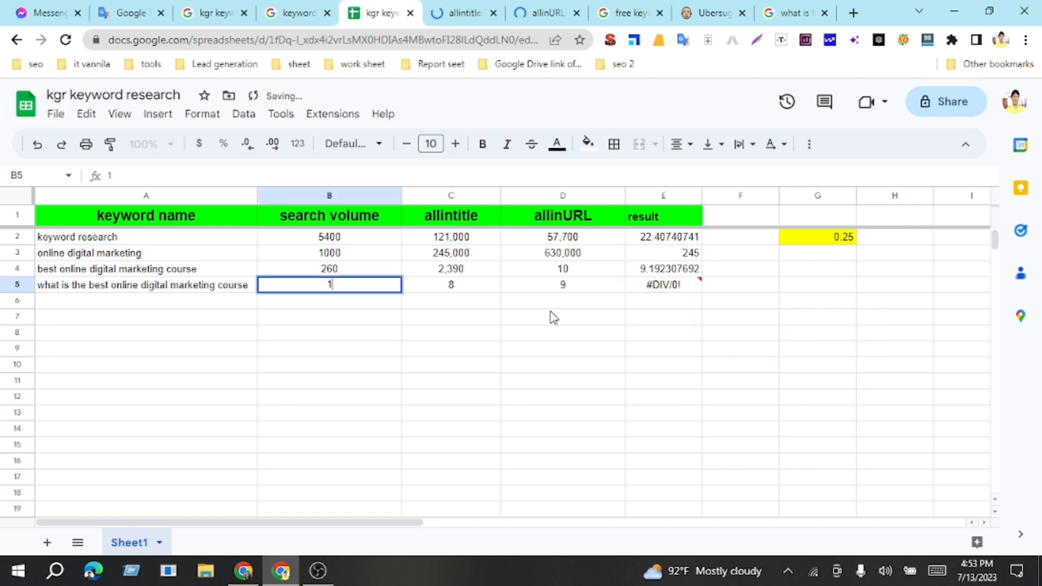
{"action": "type", "text": "0"}
{"action": "left_click", "coordinate": [805, 289]}
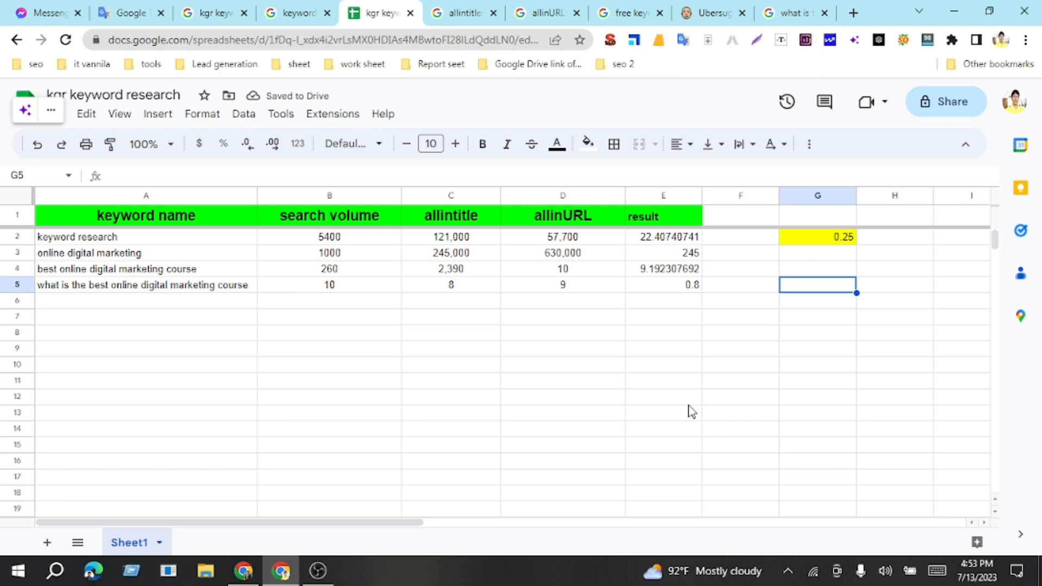
{"action": "left_click", "coordinate": [684, 287]}
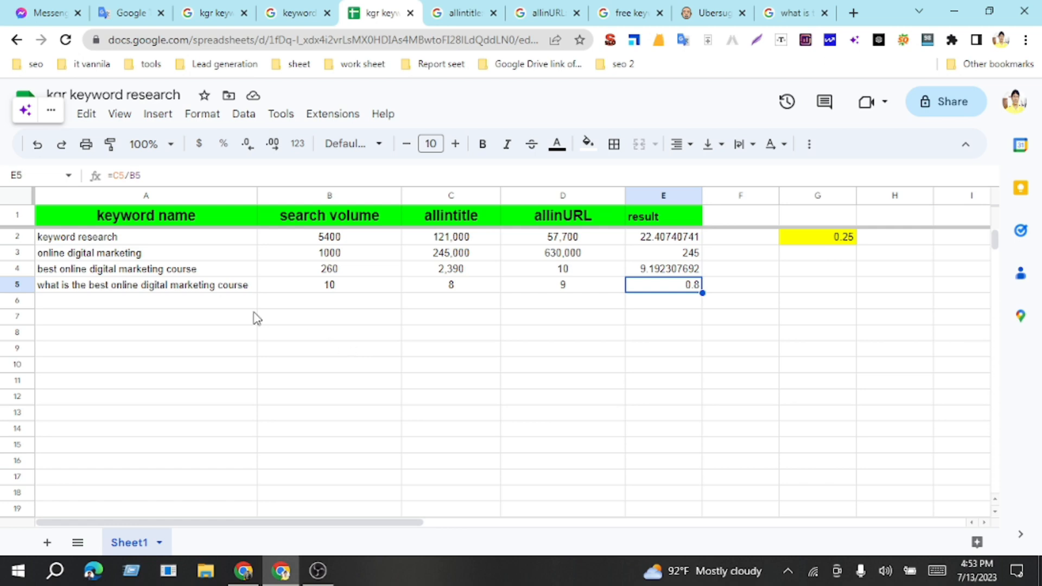
Step: Review the result in cell E5 again and return to the Google search results for "keyword research"
{"action": "left_click", "coordinate": [212, 302]}
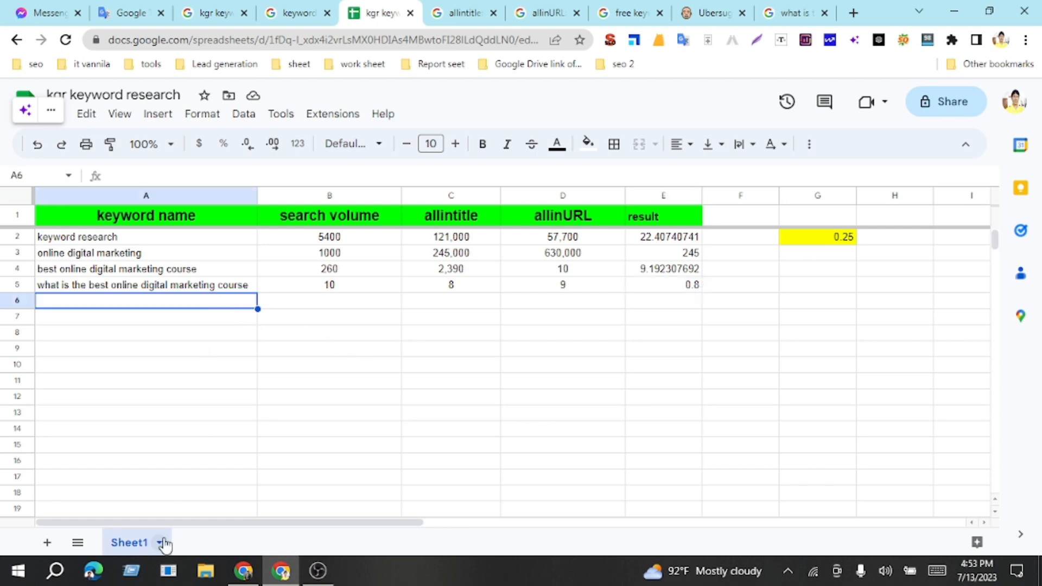
{"action": "left_click", "coordinate": [673, 288]}
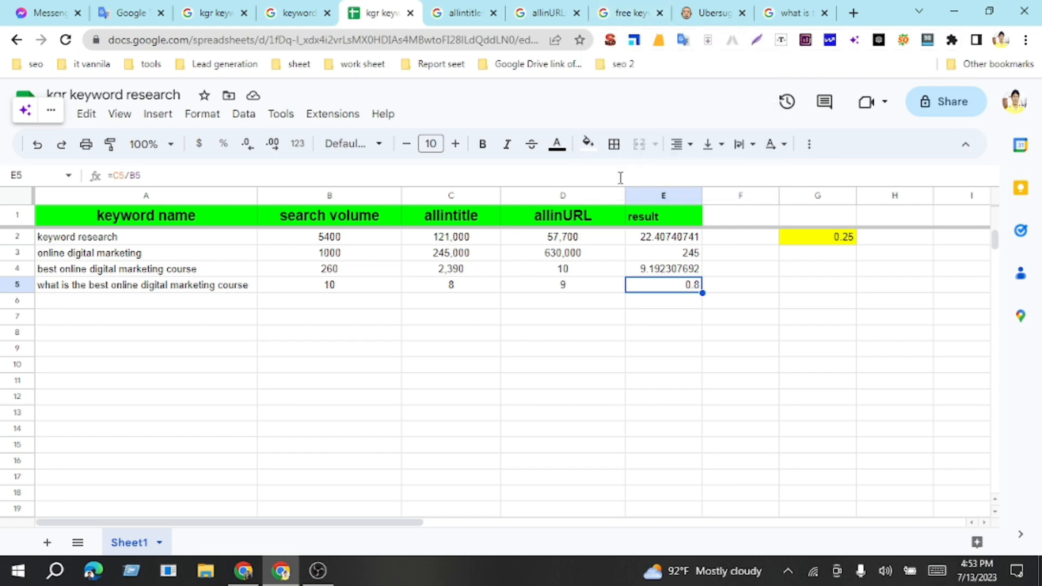
{"action": "left_click", "coordinate": [345, 332]}
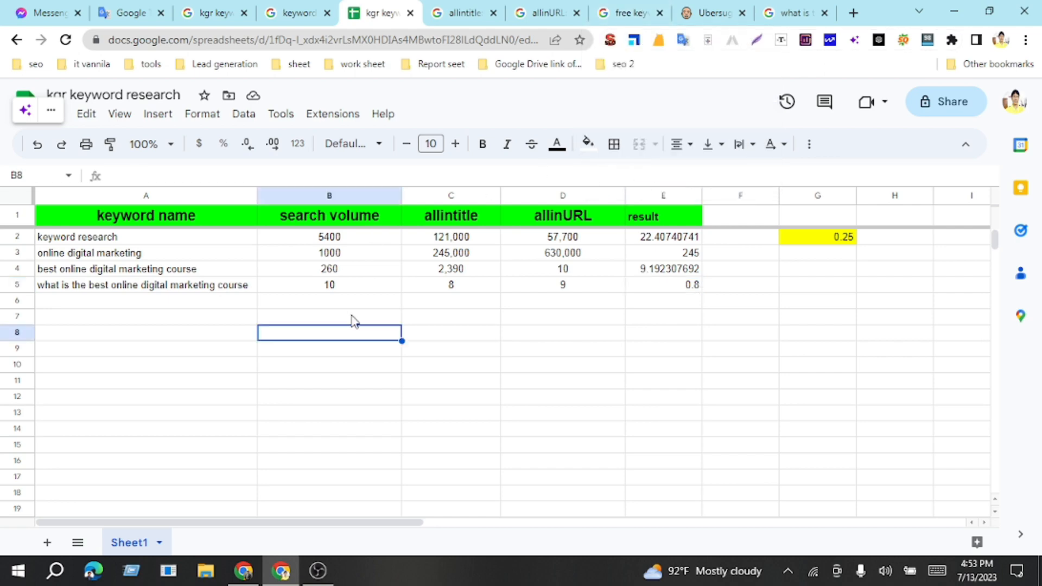
{"action": "left_click", "coordinate": [300, 16]}
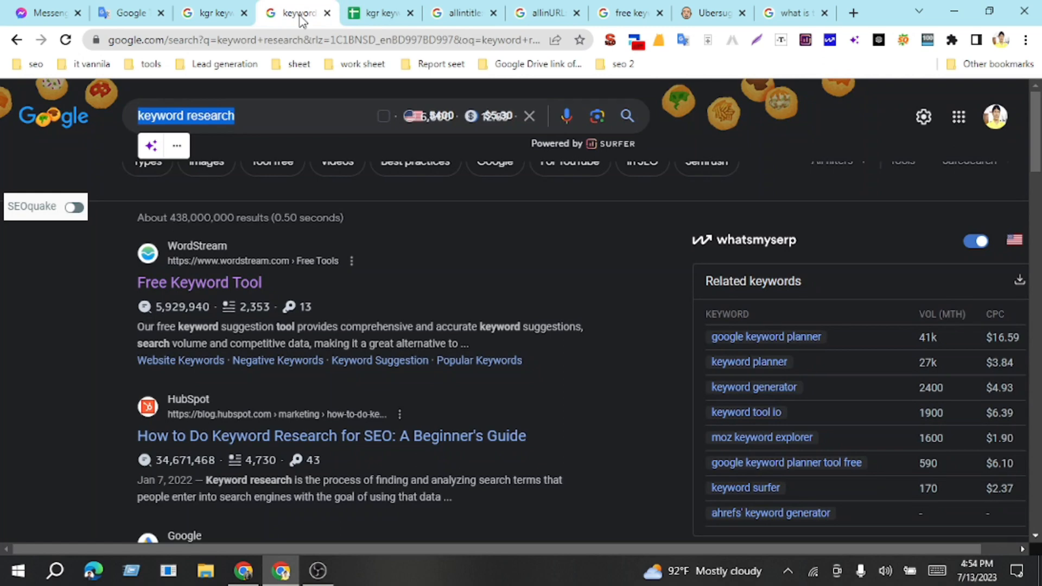